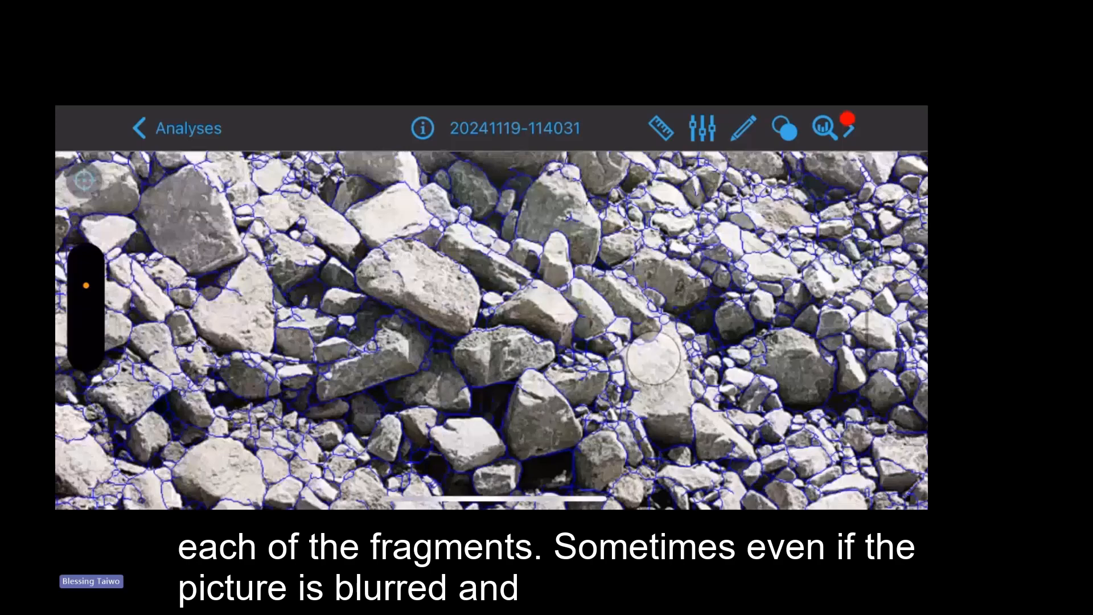
scroll(444, 364, "down", 5)
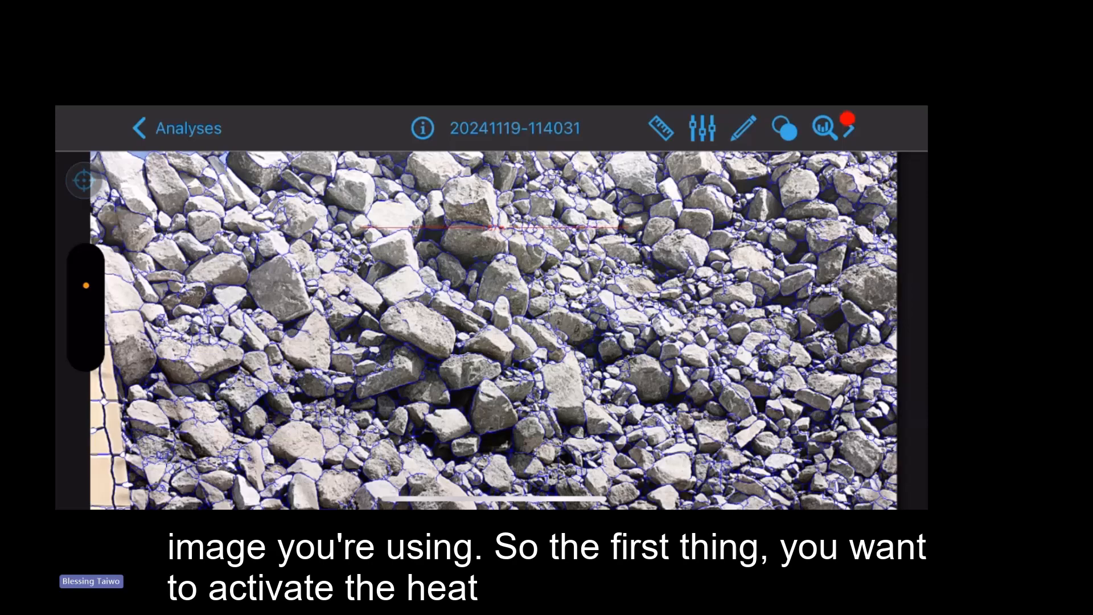
left_click(700, 317)
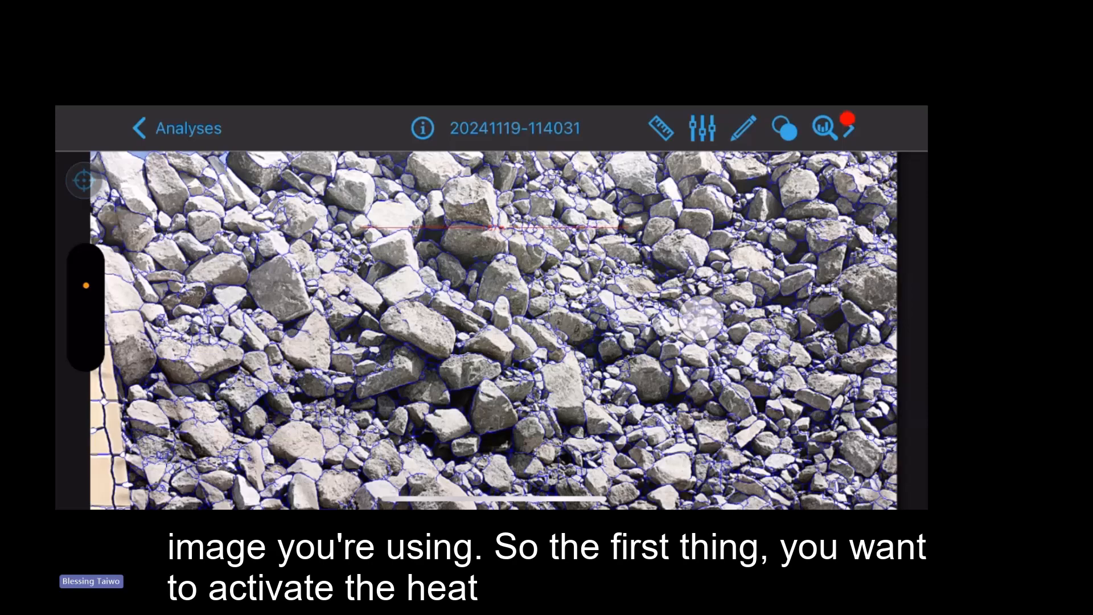
left_click(705, 348)
left_click_drag(704, 348, 705, 338)
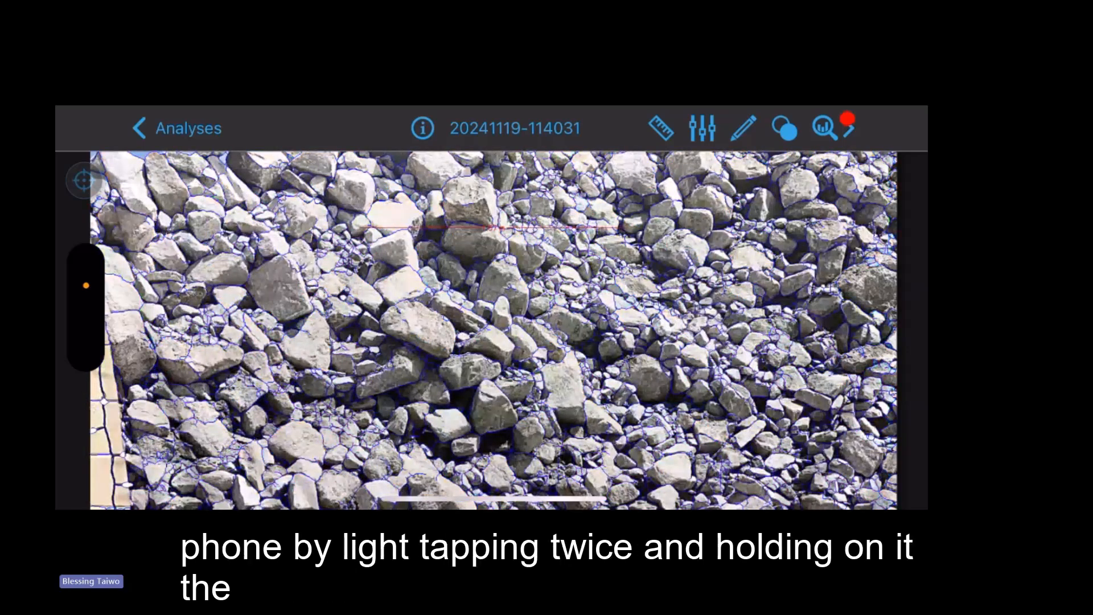
left_click(708, 294)
left_click_drag(707, 294, 708, 294)
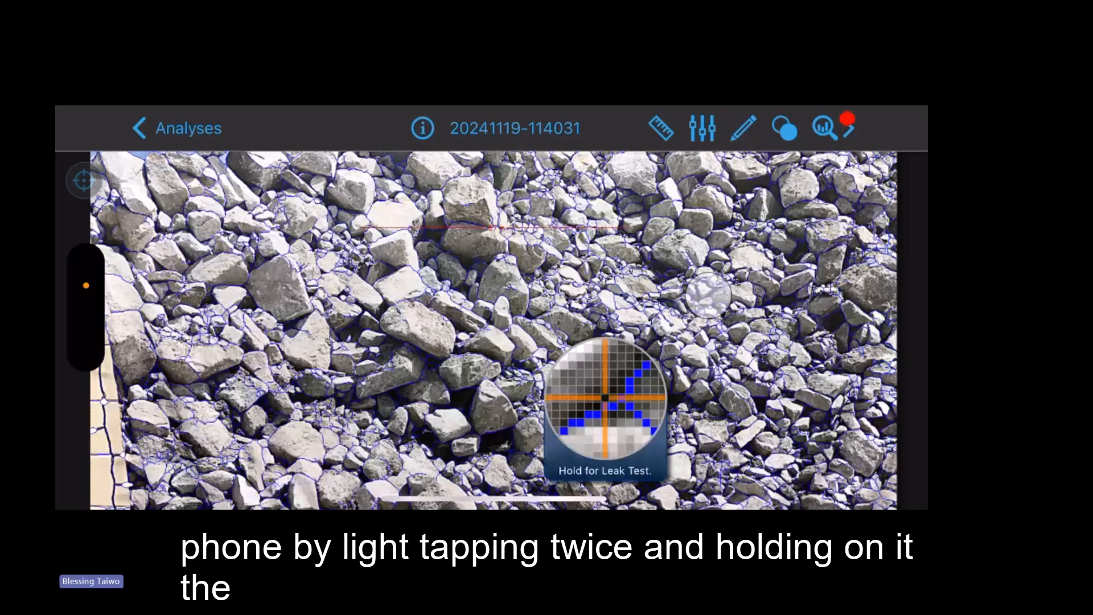
left_click(701, 295)
left_click(717, 291)
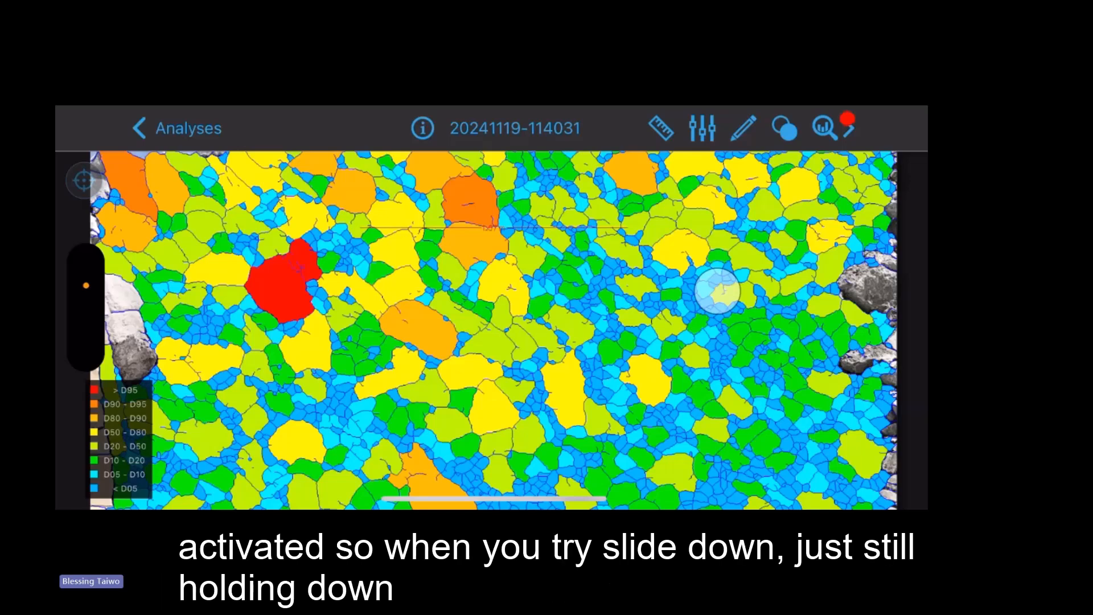
left_click_drag(717, 291, 743, 343)
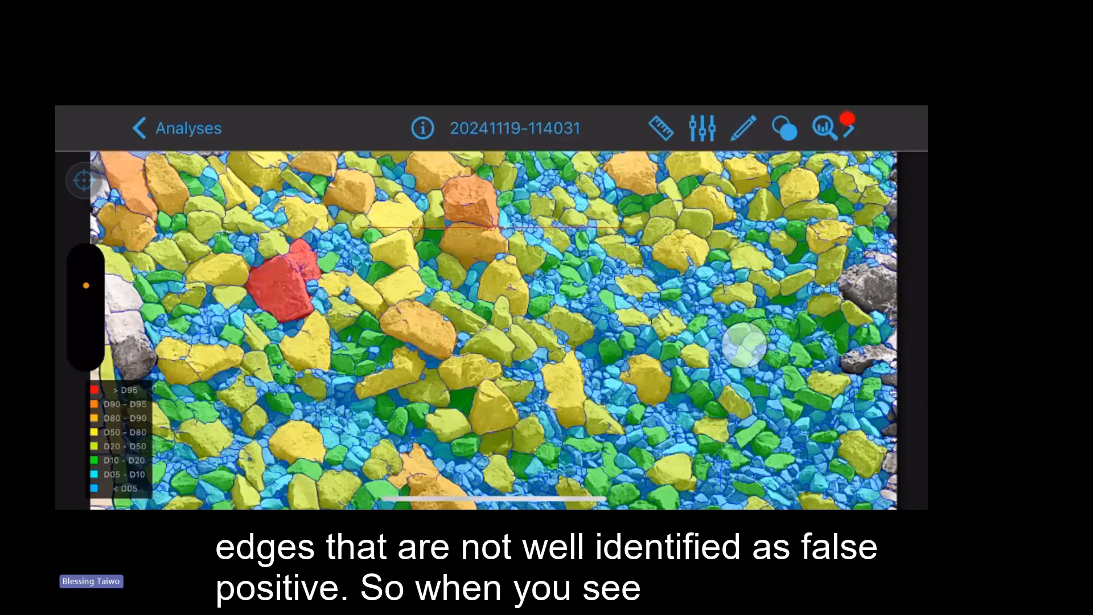
left_click(737, 347)
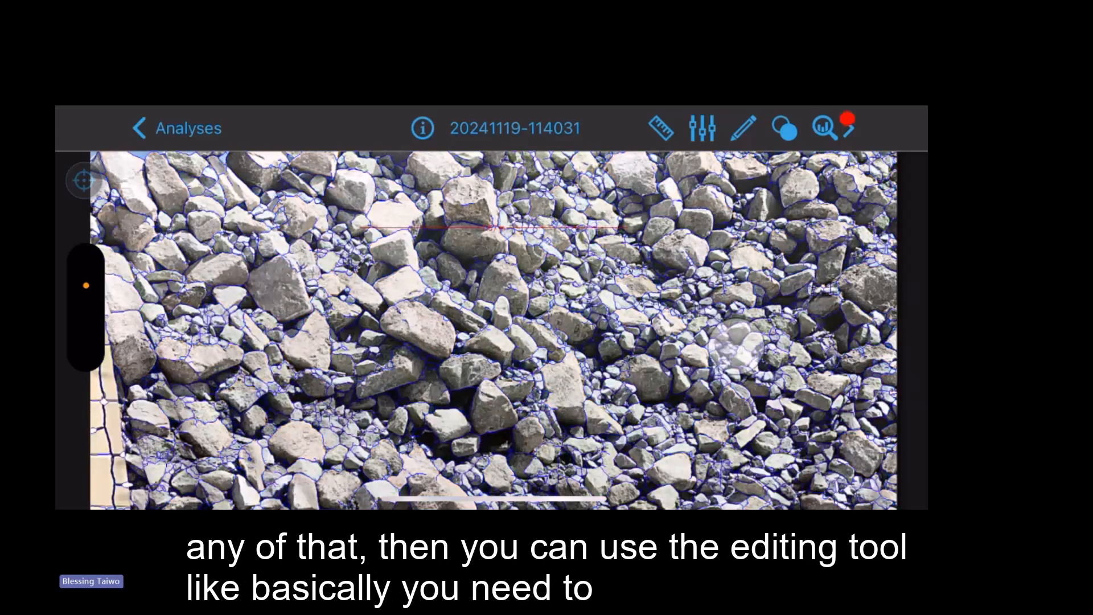
Bring up the net editing tools for the rock image and request its particle size distribution results.
left_click(743, 128)
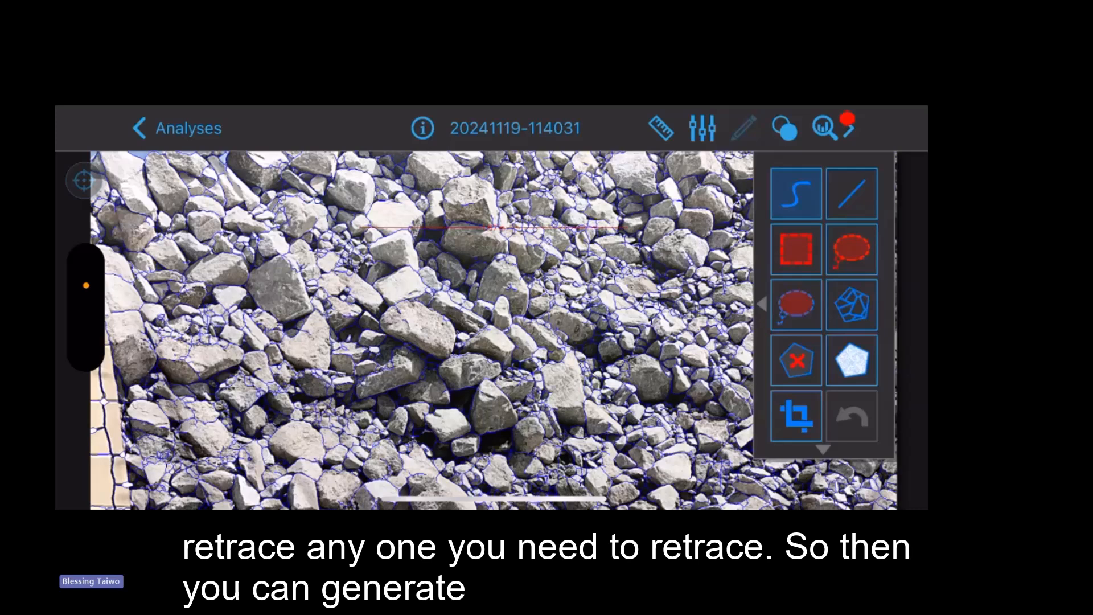
left_click(825, 127)
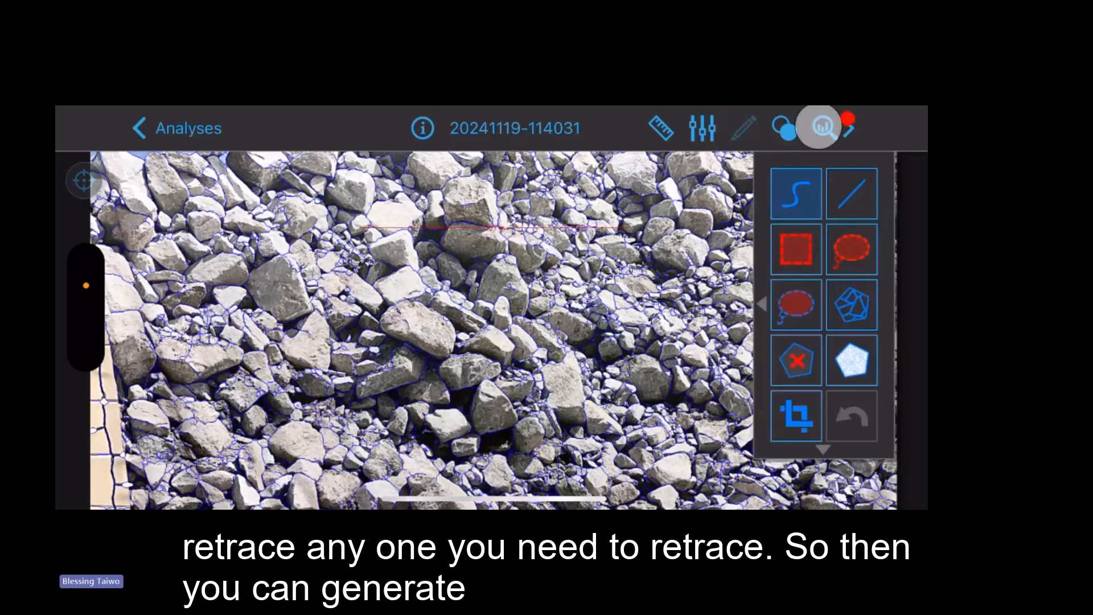
left_click(541, 348)
left_click(494, 415)
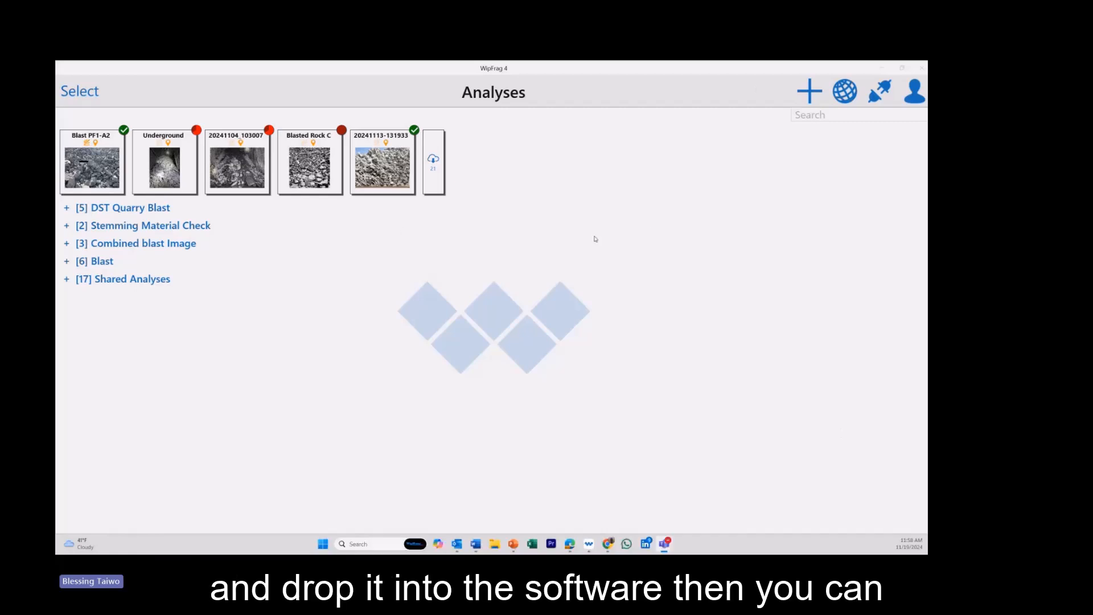
Start a new terrestrial image analysis to view the image picker, and close it without importing anything.
left_click(808, 96)
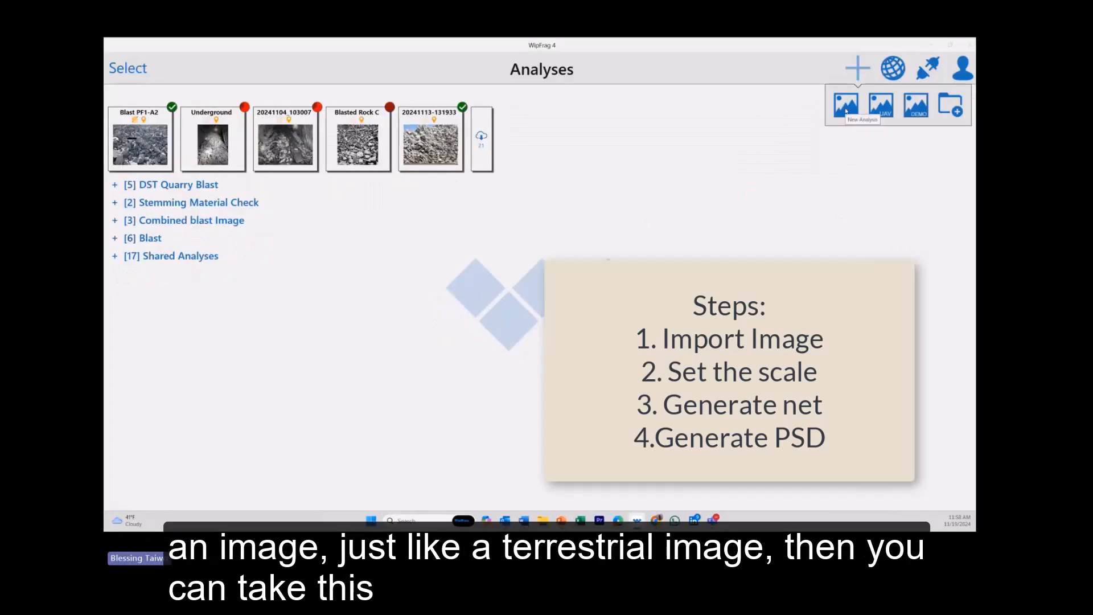
left_click(846, 111)
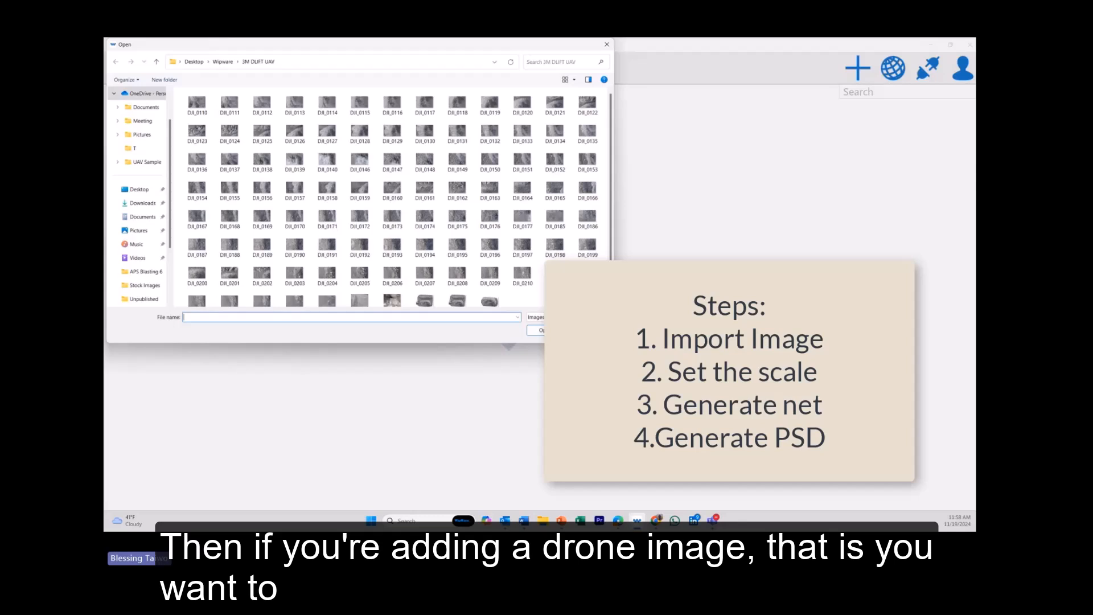
left_click(589, 330)
Start a new UAV analysis with Create Orthomosaic, browse the drone images in the 3M DUFT UAV folder, and cancel the import.
left_click(857, 68)
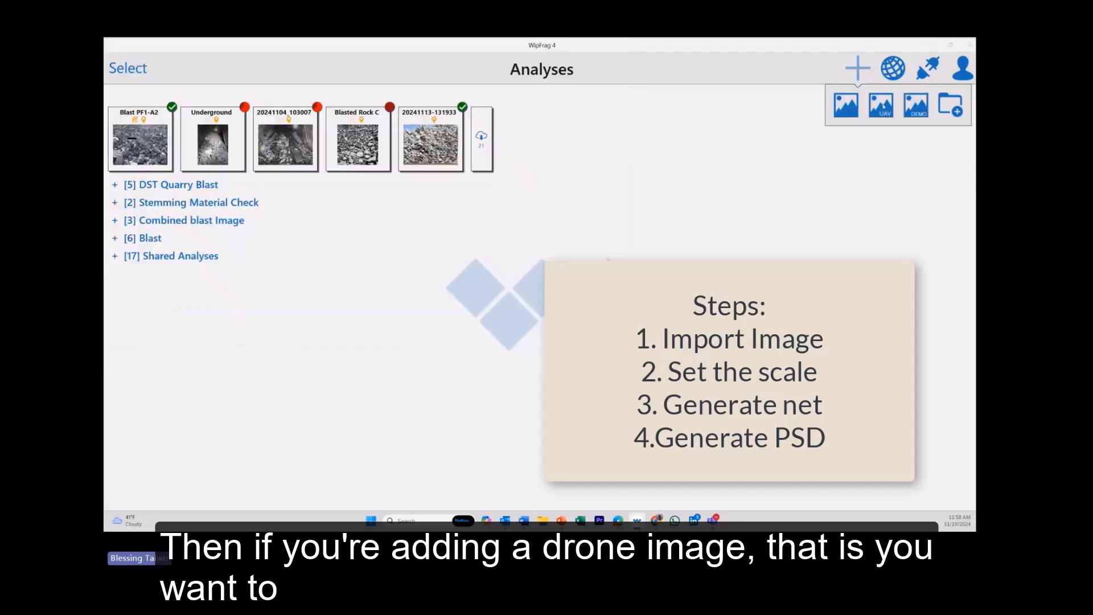
left_click(883, 107)
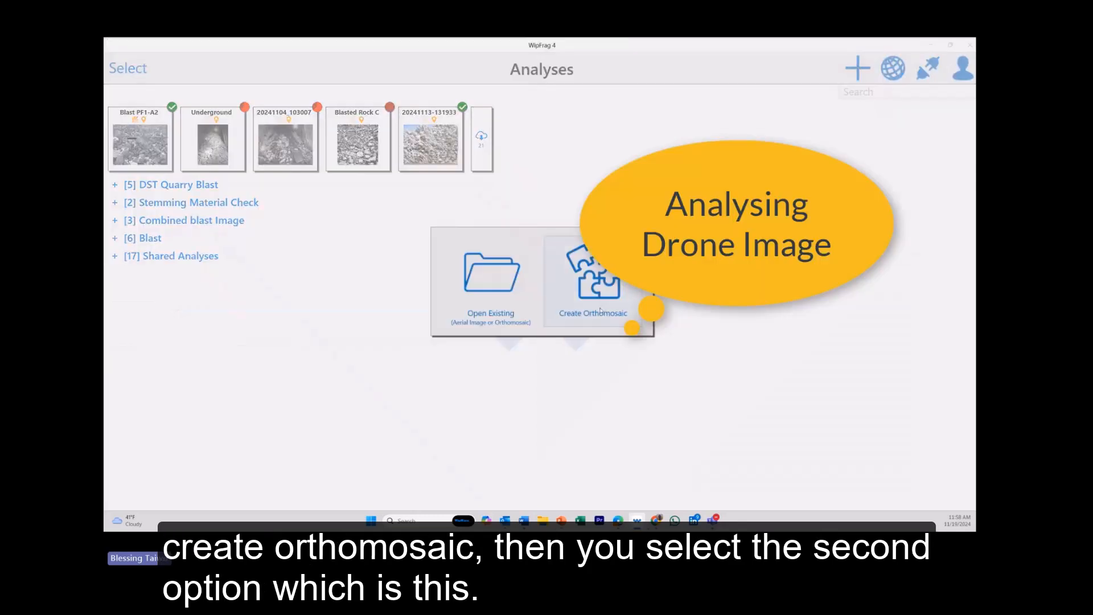
left_click(873, 114)
left_click(864, 71)
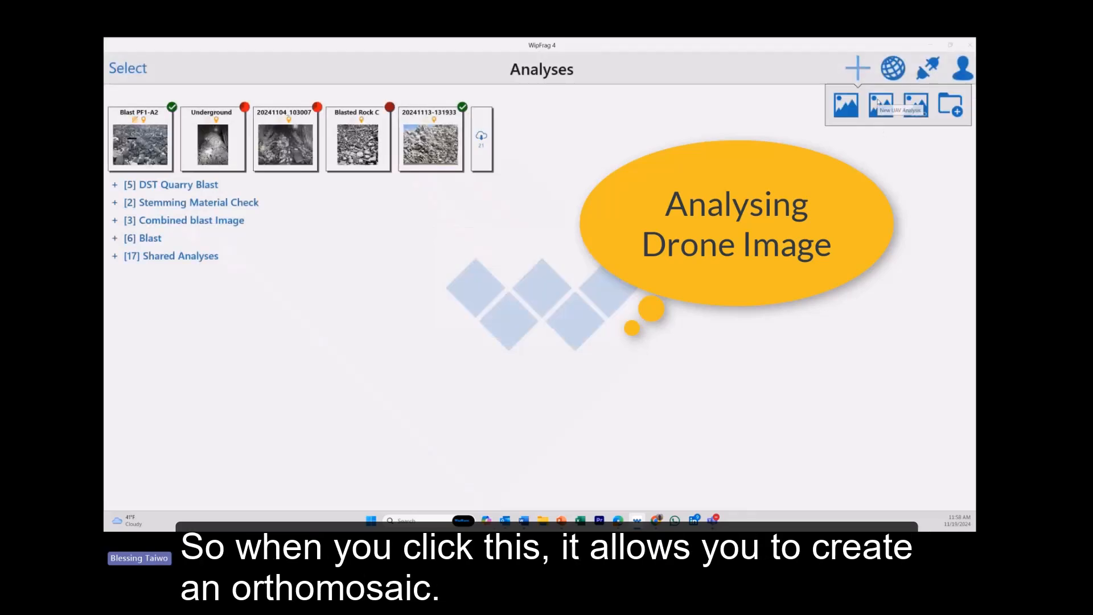
left_click(879, 103)
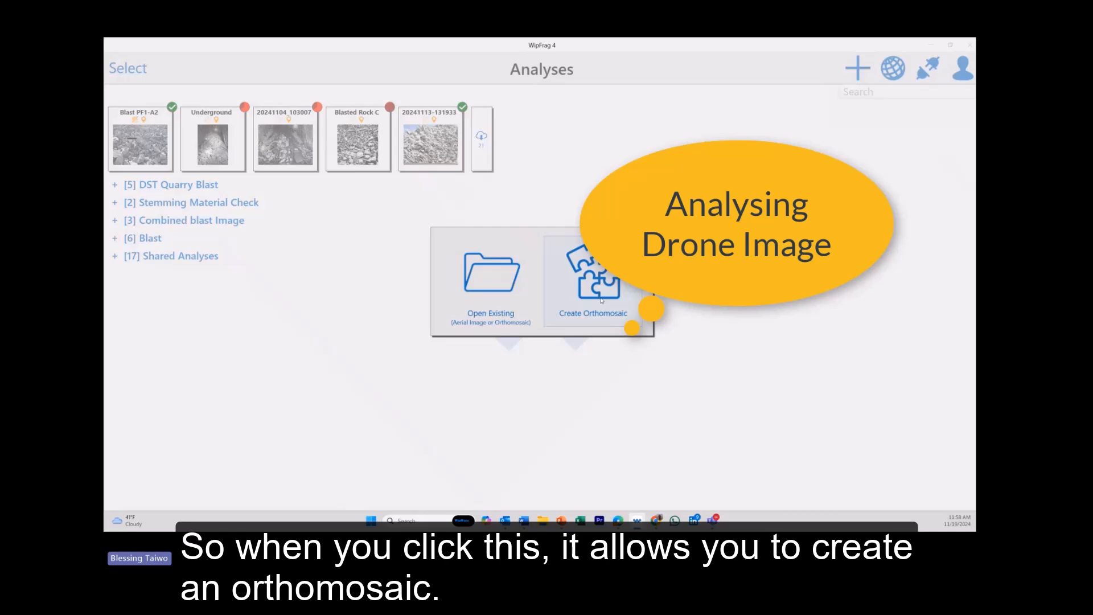
left_click(596, 293)
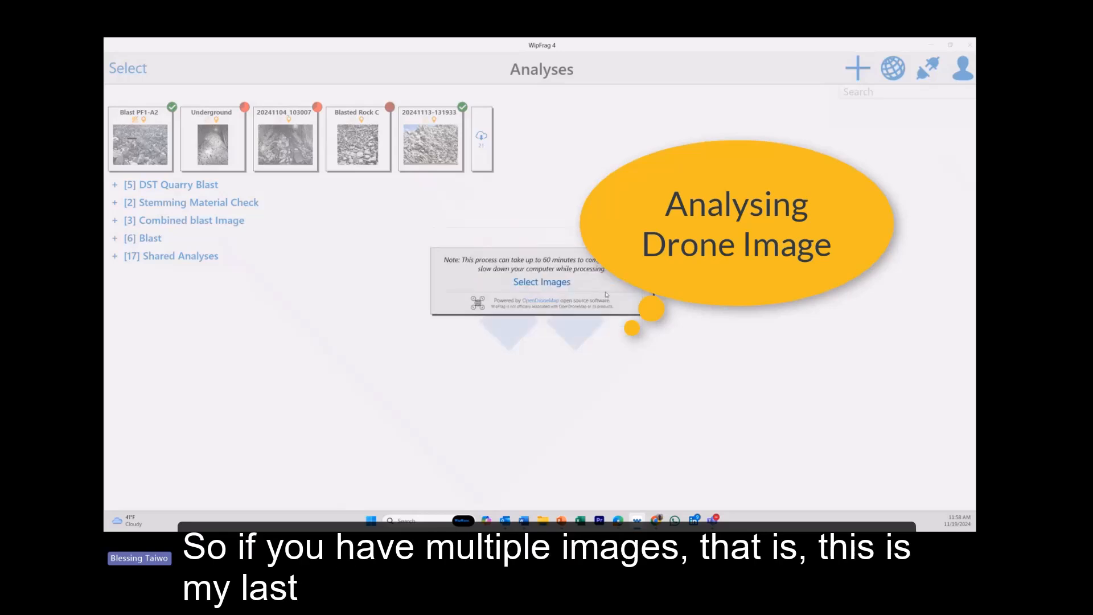
left_click(524, 283)
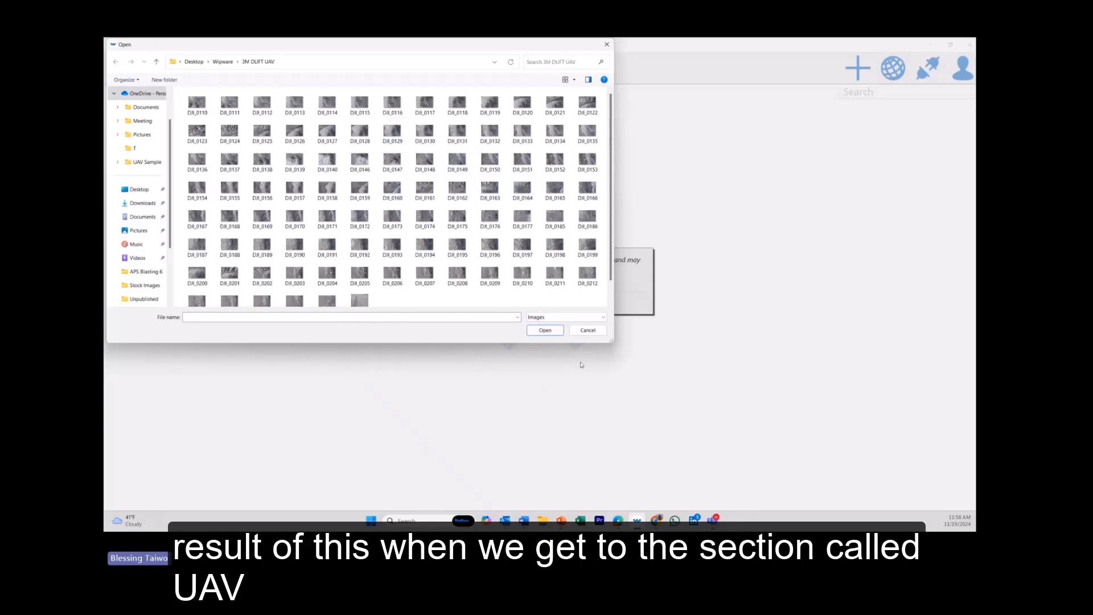
left_click(587, 331)
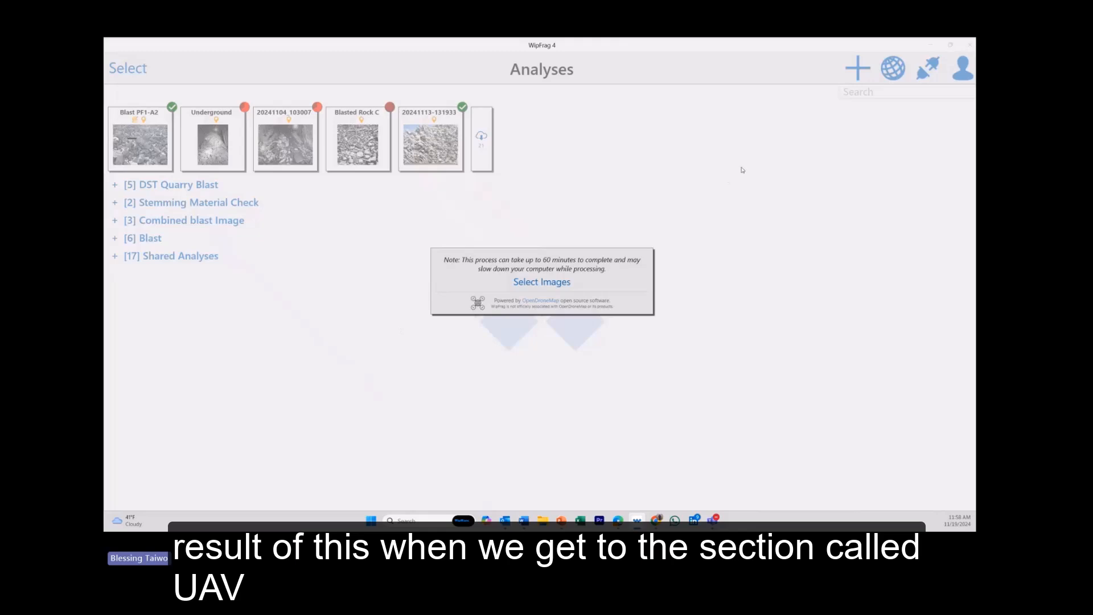
left_click(730, 181)
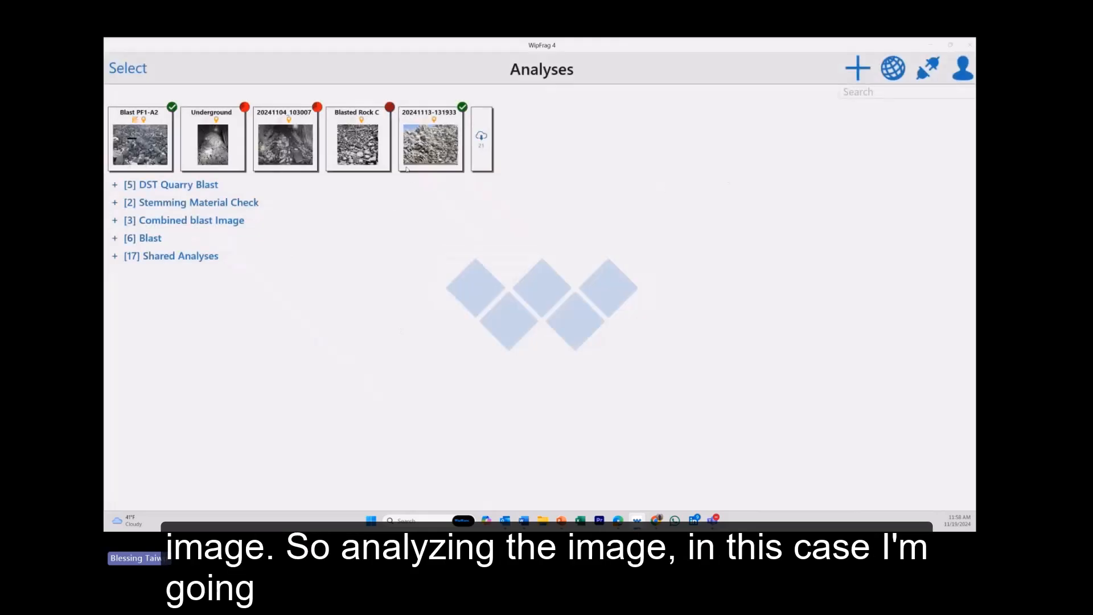
Open the Blasted Rock C analysis and examine whether its individual fragments and 1000 mm scale bars are distinguishable.
left_click(357, 145)
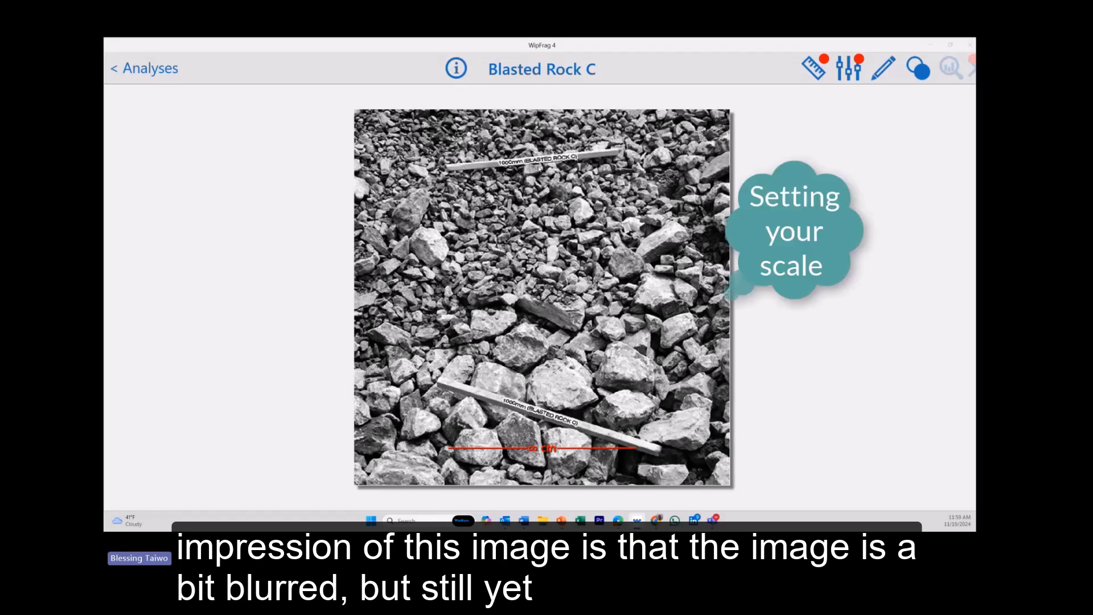
scroll(467, 399, "up", 3)
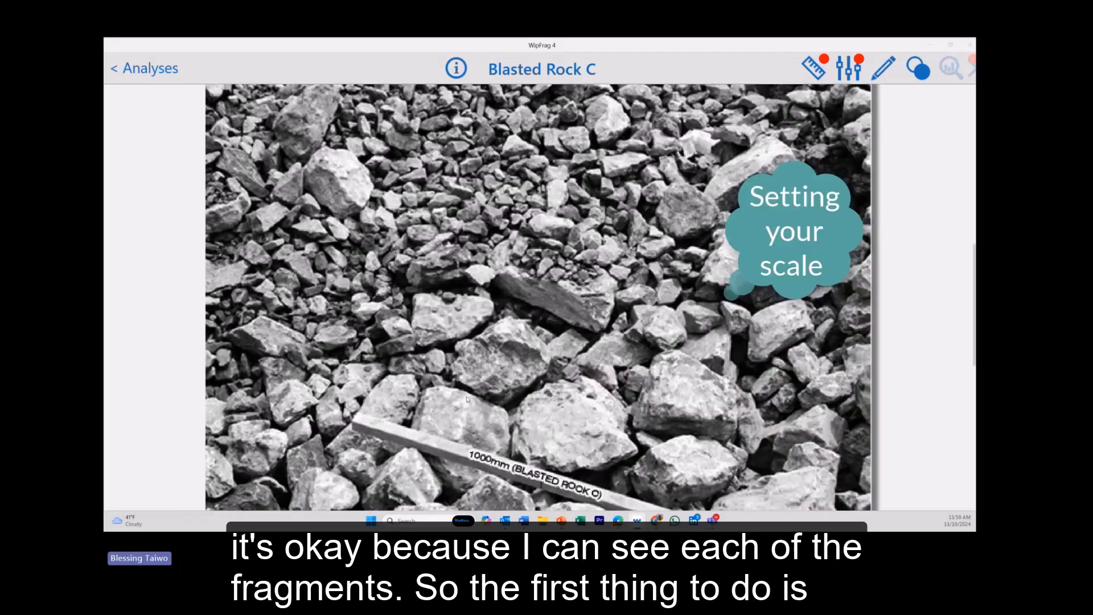
scroll(467, 399, "up", 3)
scroll(467, 399, "down", 7)
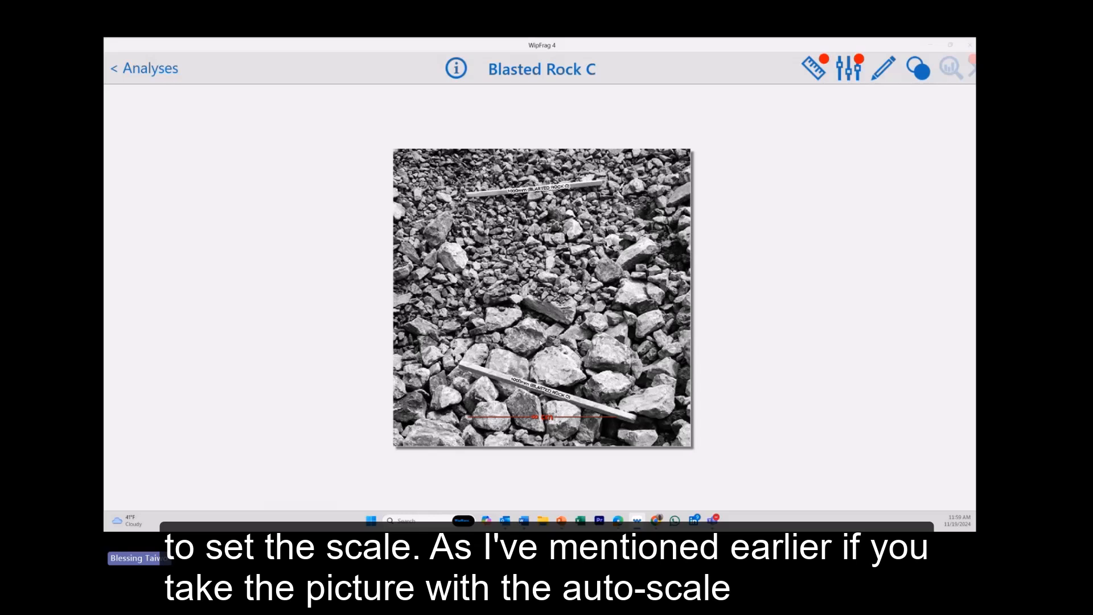
left_click(116, 69)
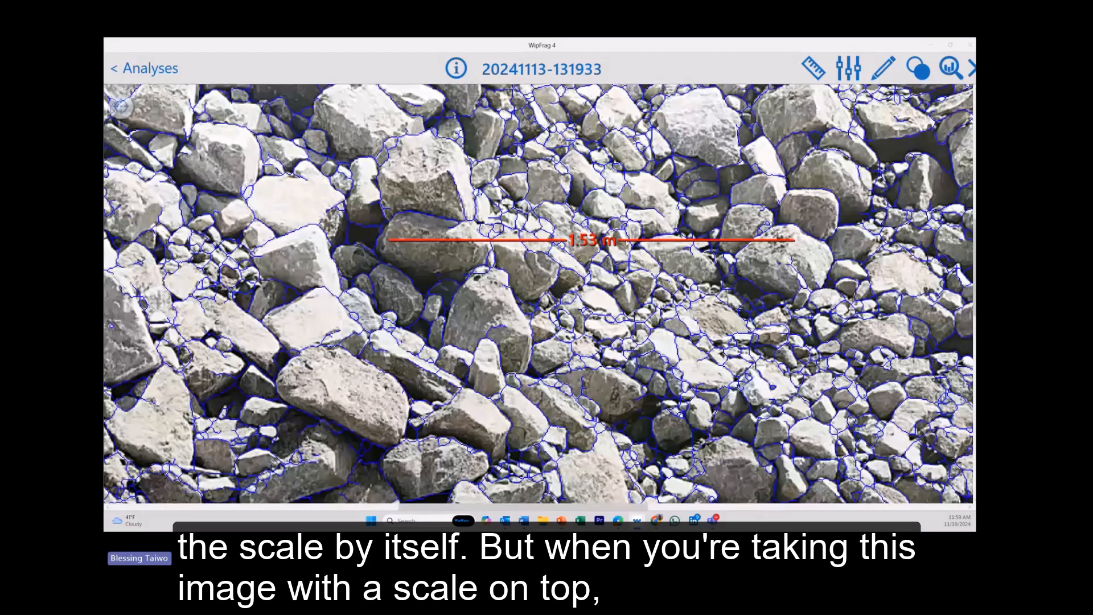
scroll(510, 401, "down", 2)
left_click(145, 68)
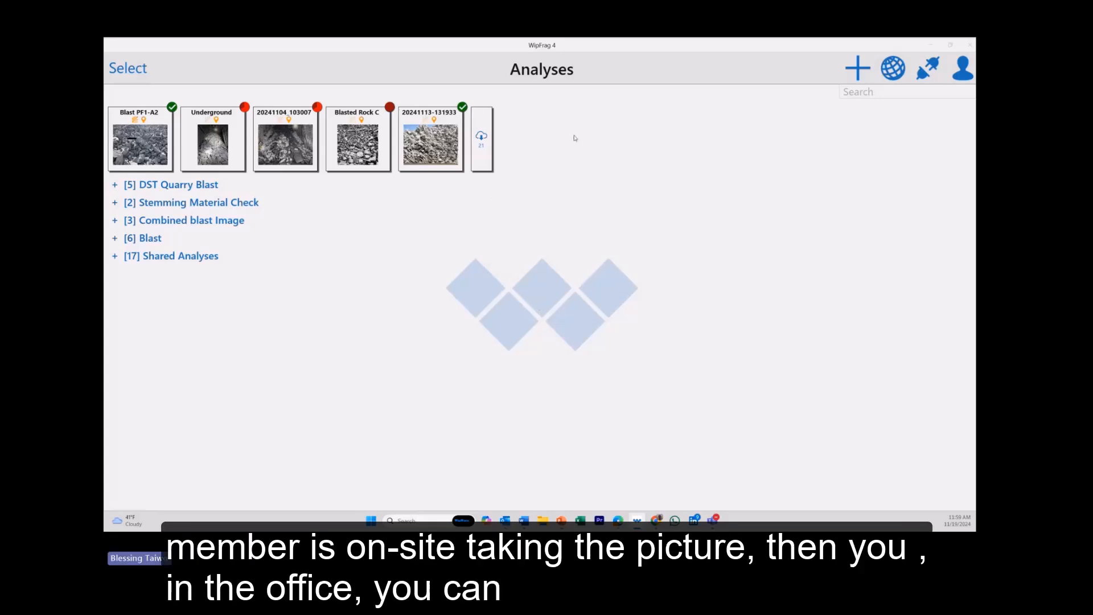
left_click(482, 143)
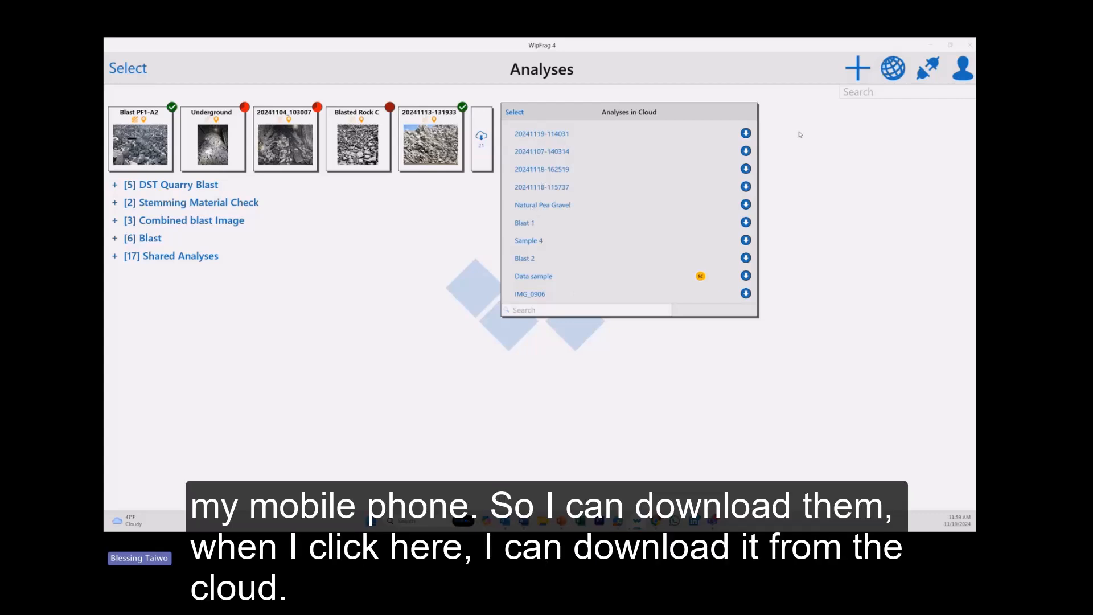
left_click(746, 133)
left_click(436, 217)
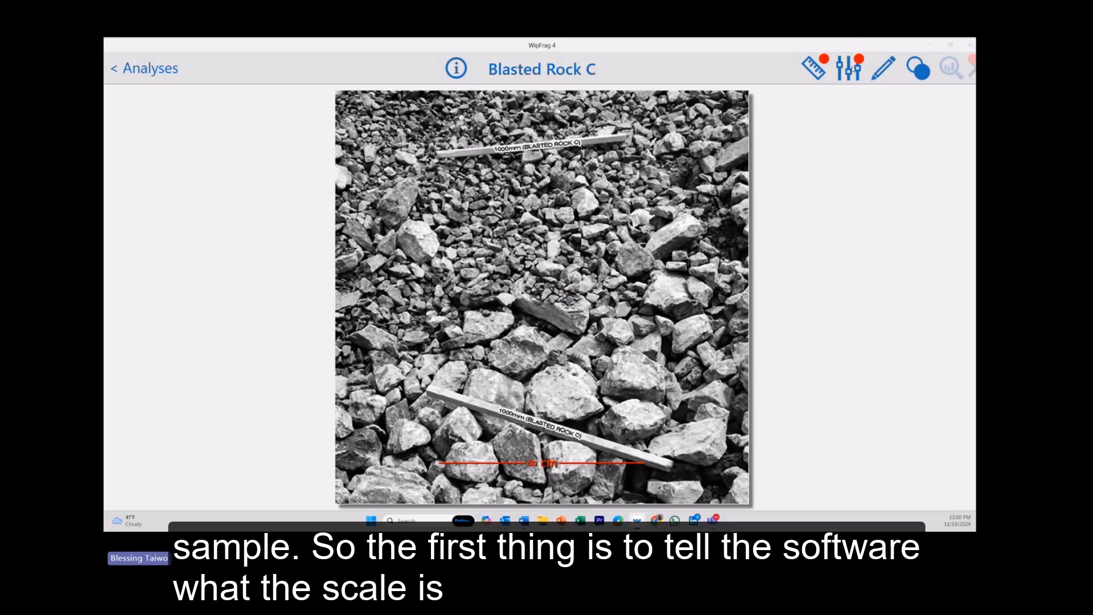
Set Blasted Rock C's scale type to Dual, with an upper length of 1000 and a lower length of 1000 in mm.
left_click(818, 70)
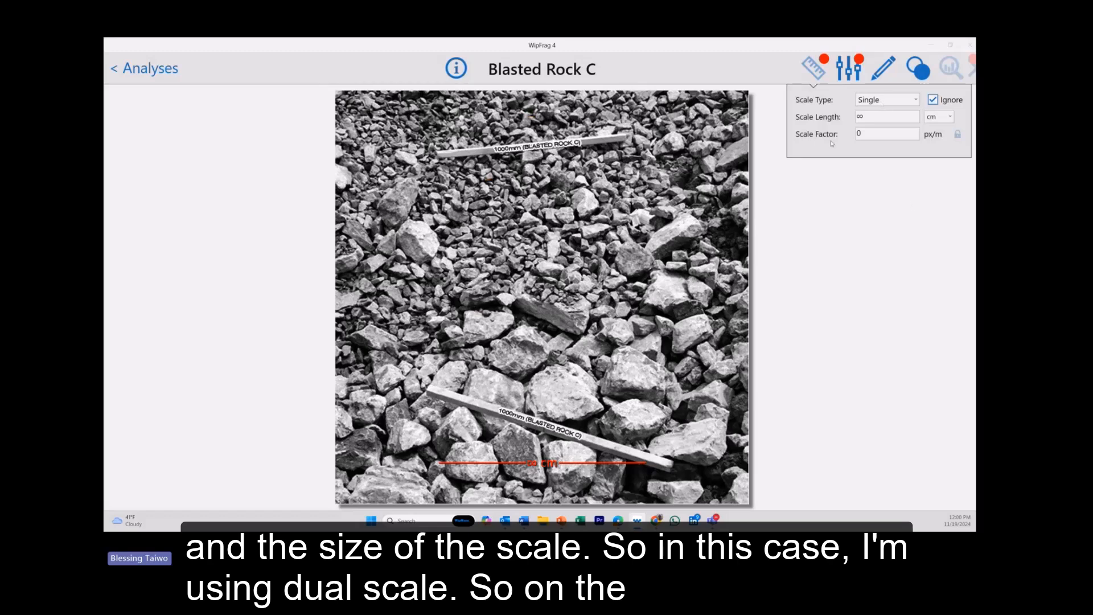
left_click(869, 102)
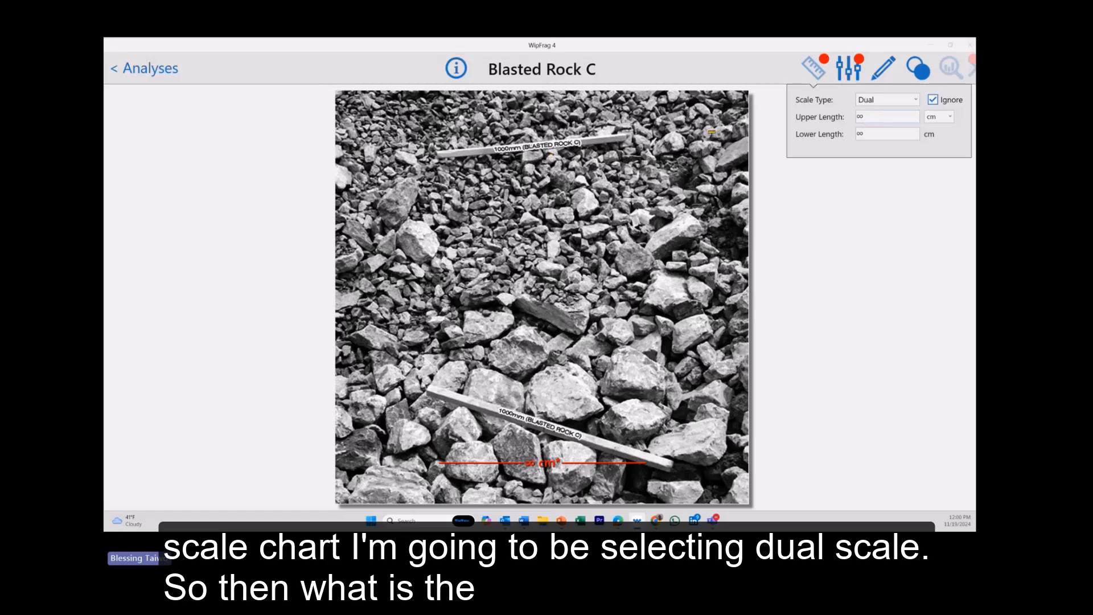
left_click(878, 118)
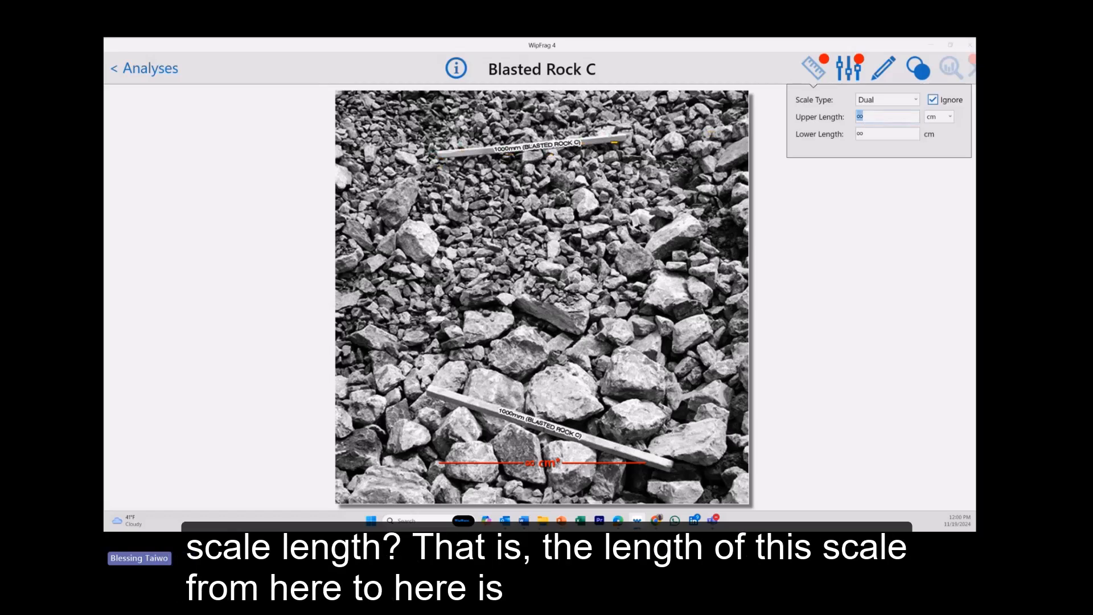
type("1")
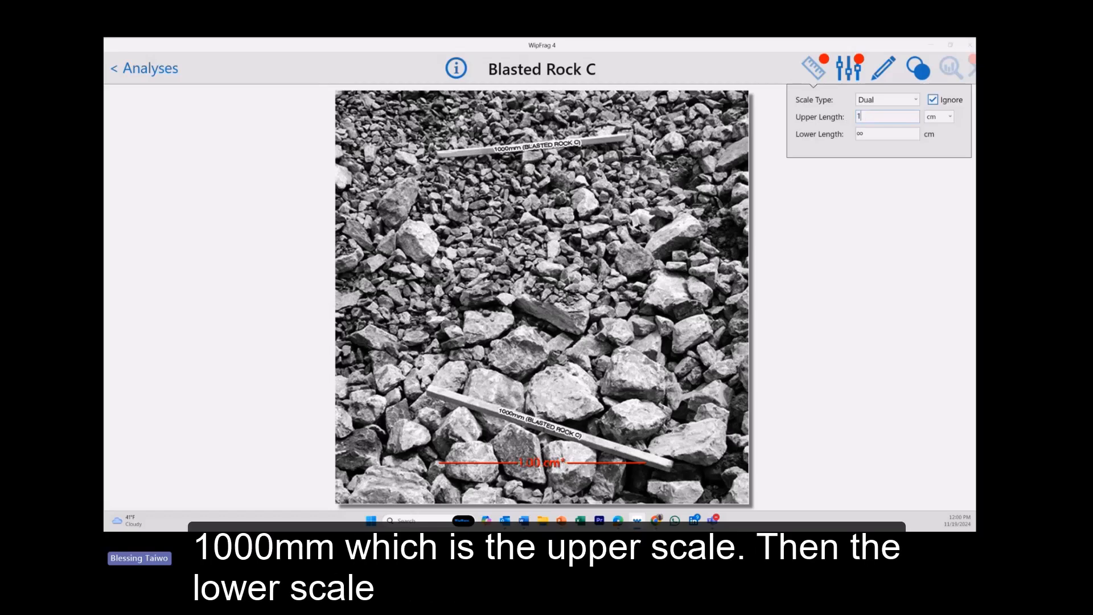
type("000")
left_click(878, 137)
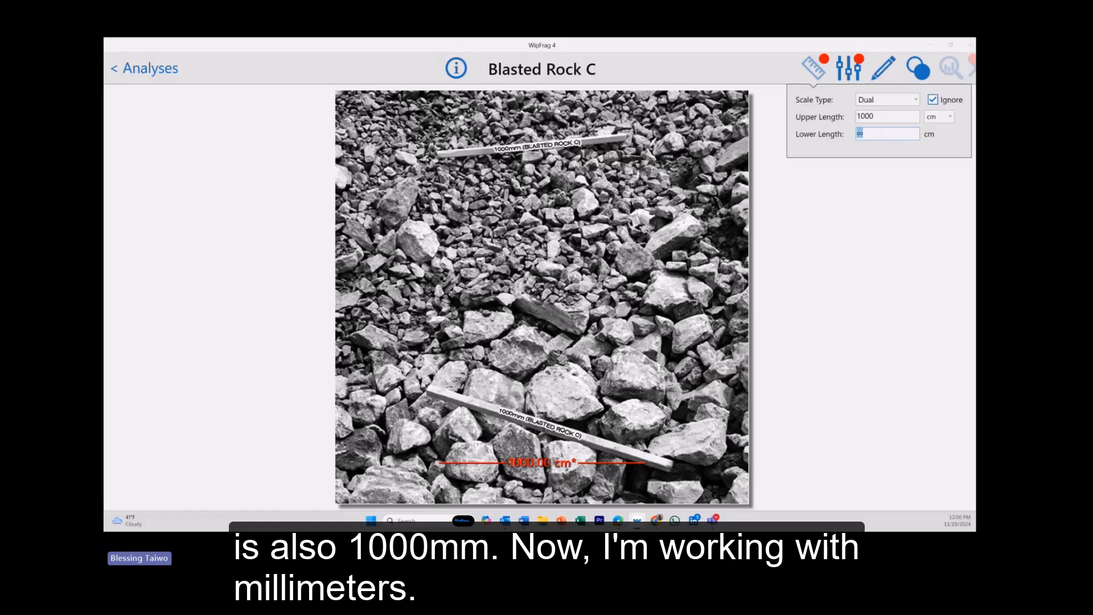
type("1000")
left_click(948, 117)
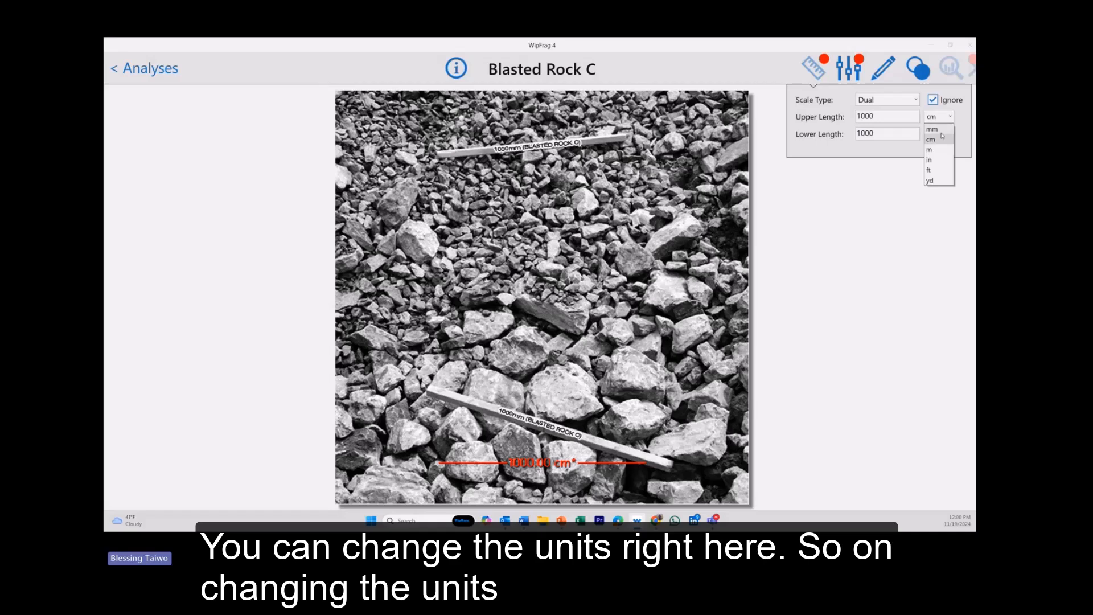
left_click(931, 129)
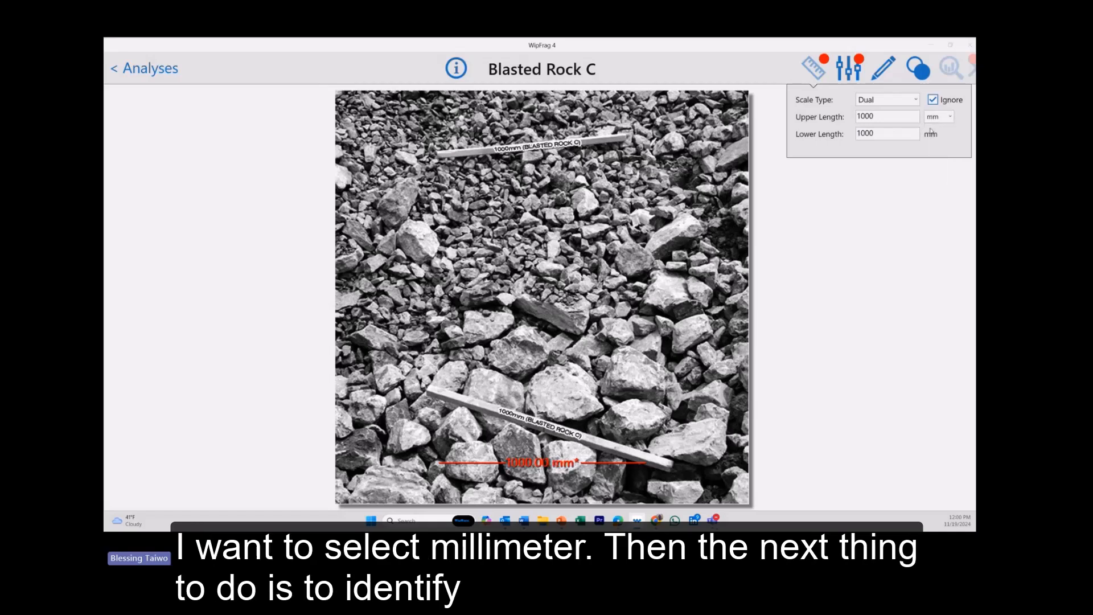
scroll(462, 161, "up", 2)
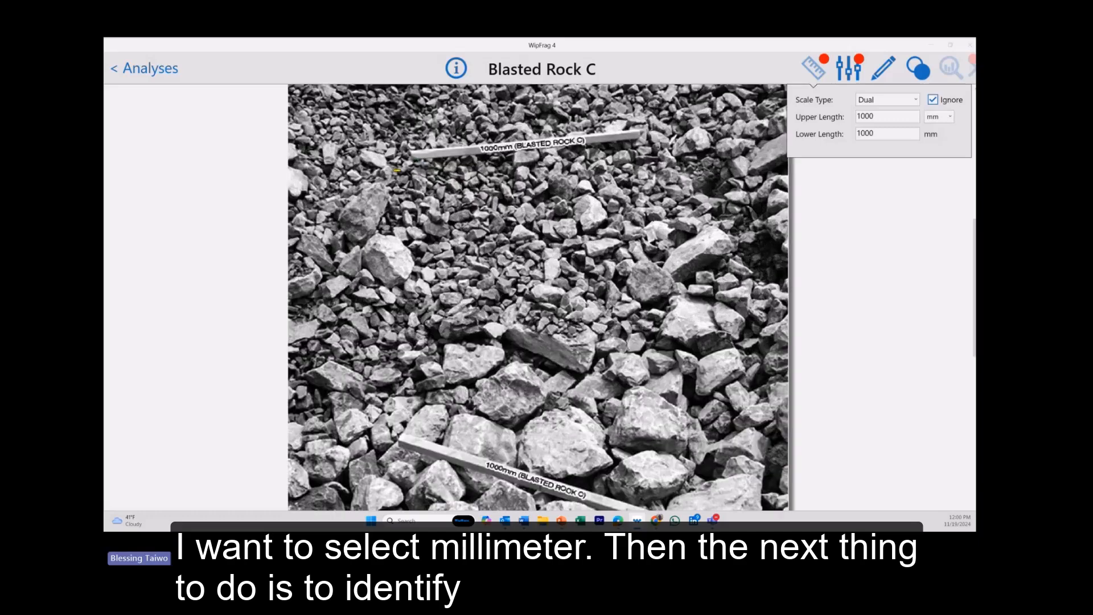
Draw the upper and lower scale lines end to end along the two 1000 mm bars in the image.
scroll(413, 163, "up", 2)
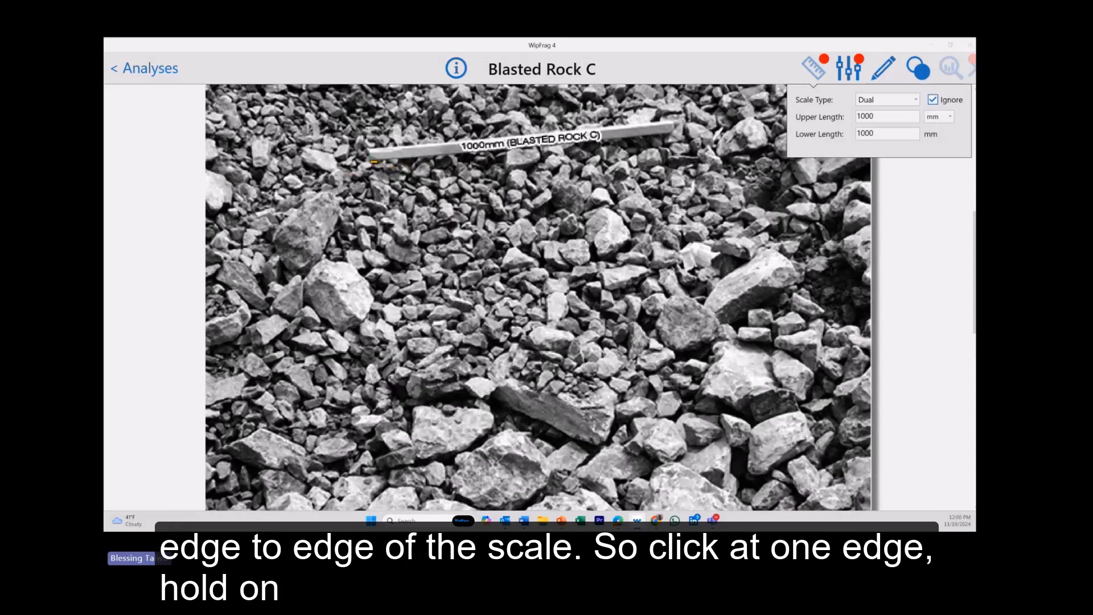
mouse_move(373, 154)
left_mouse_down()
mouse_move(573, 149)
mouse_move(678, 131)
left_mouse_up()
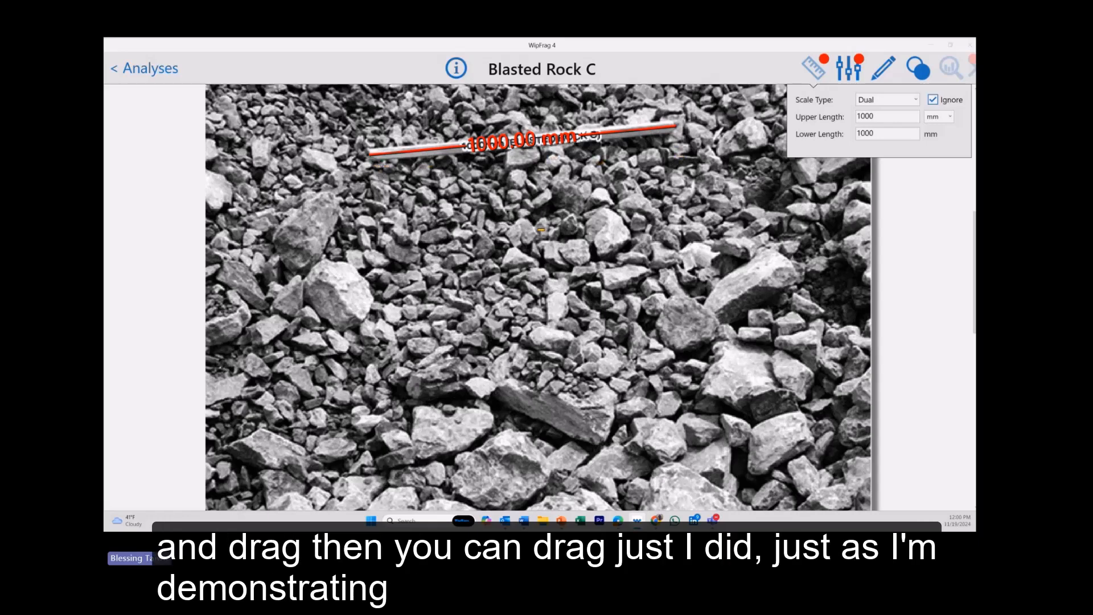
scroll(513, 264, "down", 3)
scroll(512, 264, "down", 5)
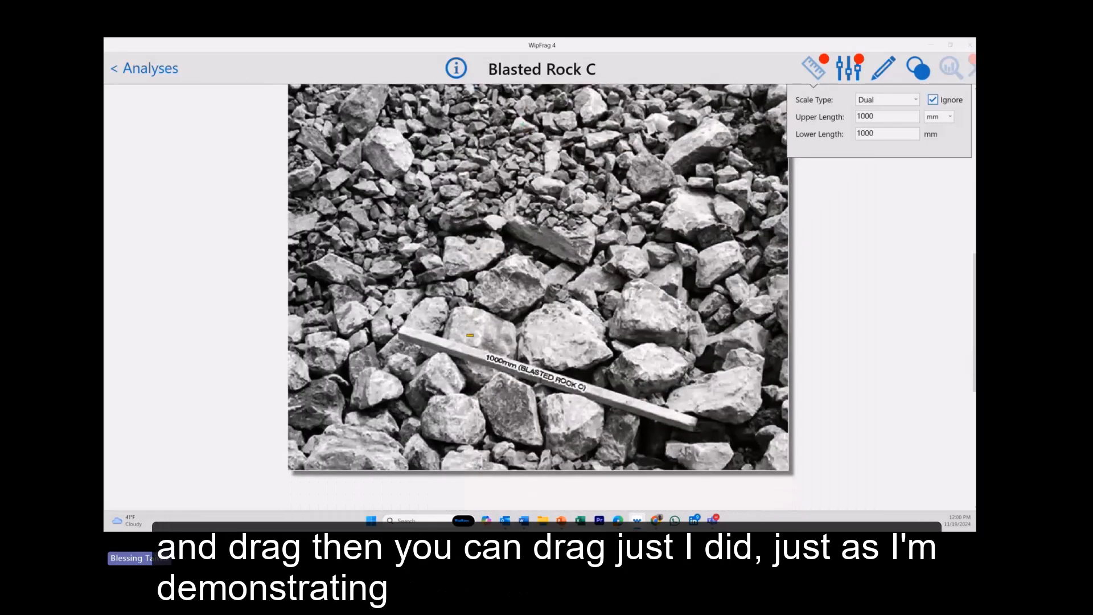
scroll(452, 187, "up", 1)
scroll(457, 193, "up", 3)
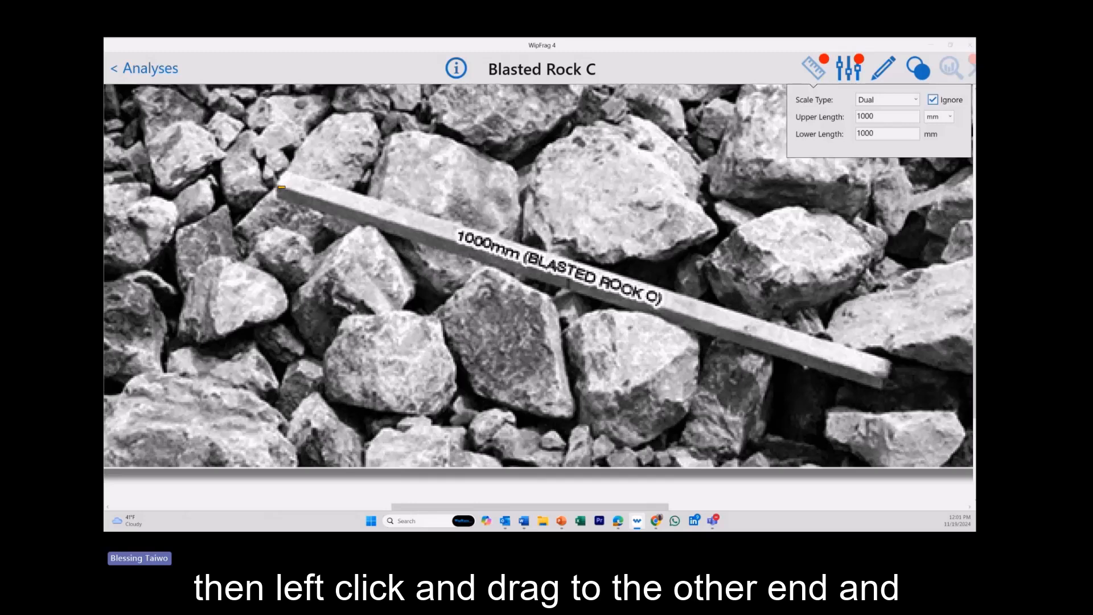
left_click_drag(281, 186, 886, 379)
scroll(685, 228, "down", 3)
scroll(686, 228, "down", 4)
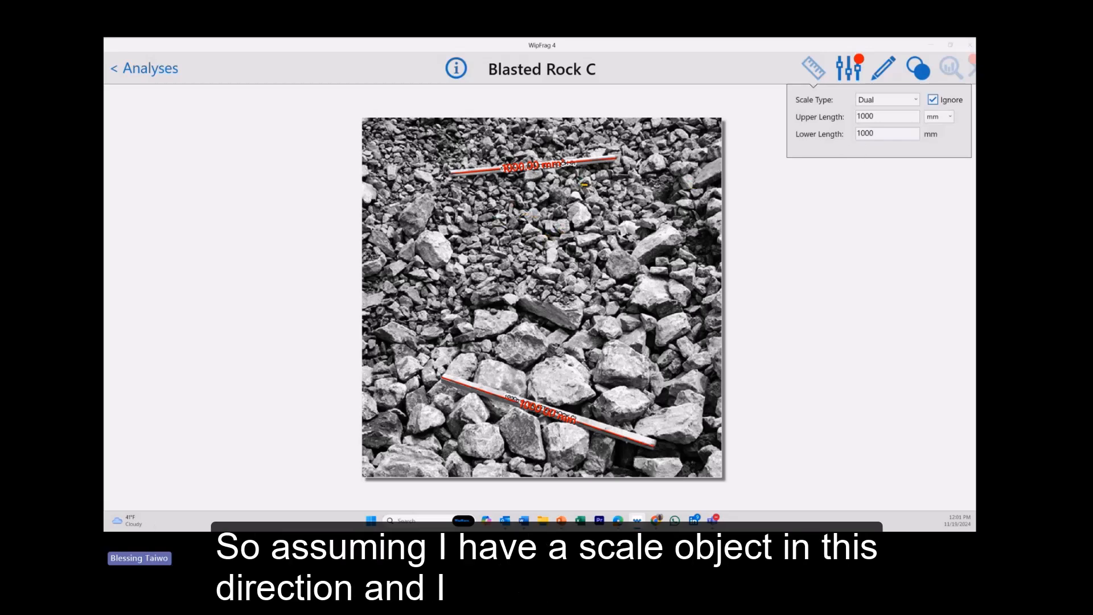
Try a vertical upper scale line with a near-horizontal lower one, and redraw both lines along the 1000 mm bars.
left_click_drag(579, 182, 584, 303)
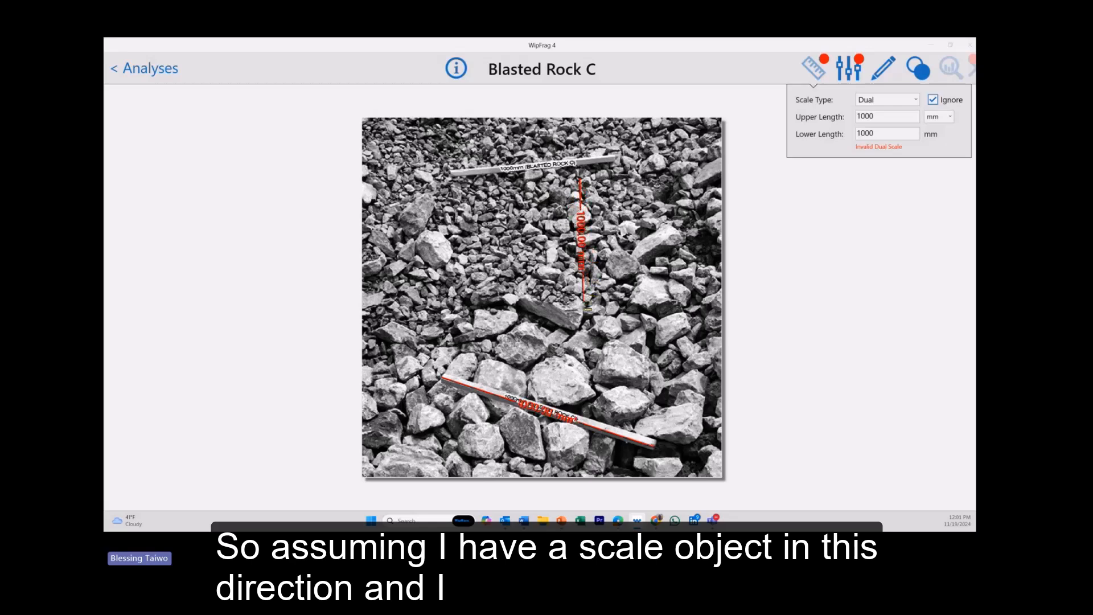
left_click_drag(508, 348, 701, 335)
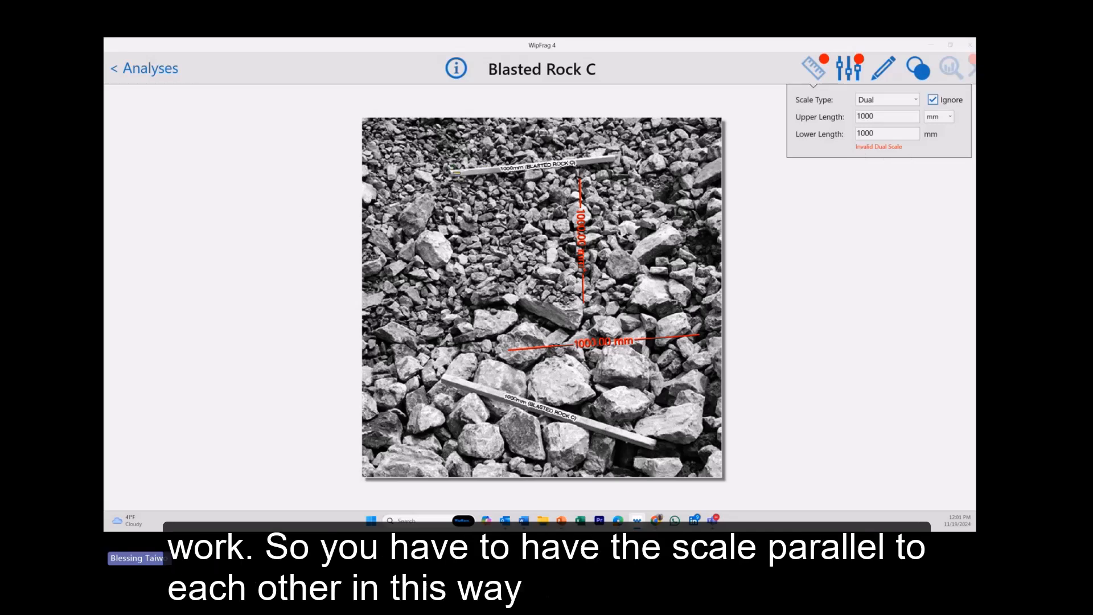
left_click_drag(453, 178, 615, 158)
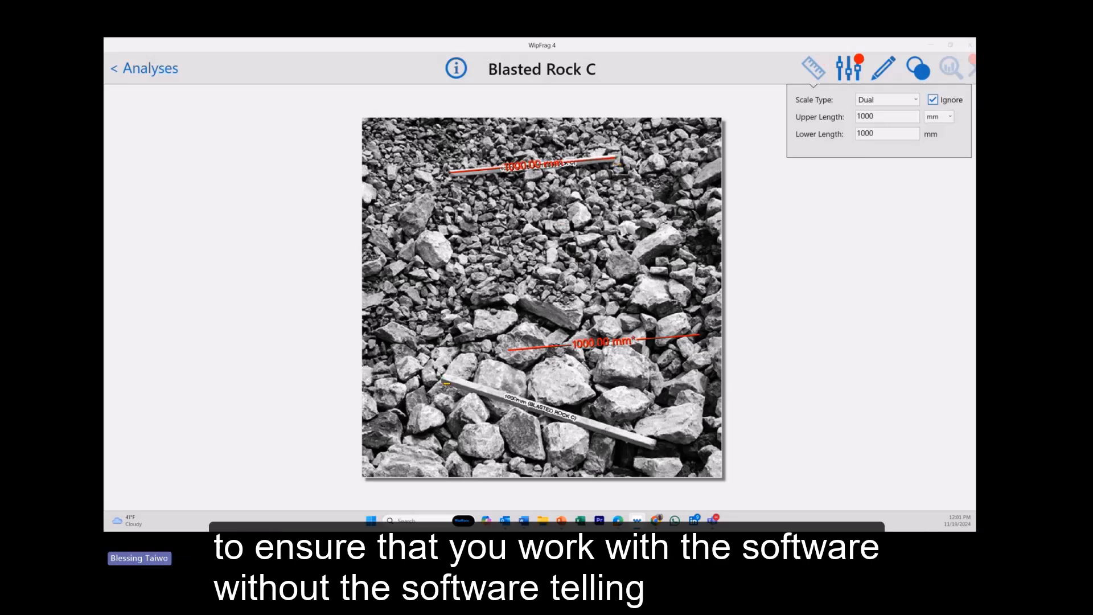
left_click_drag(447, 383, 659, 450)
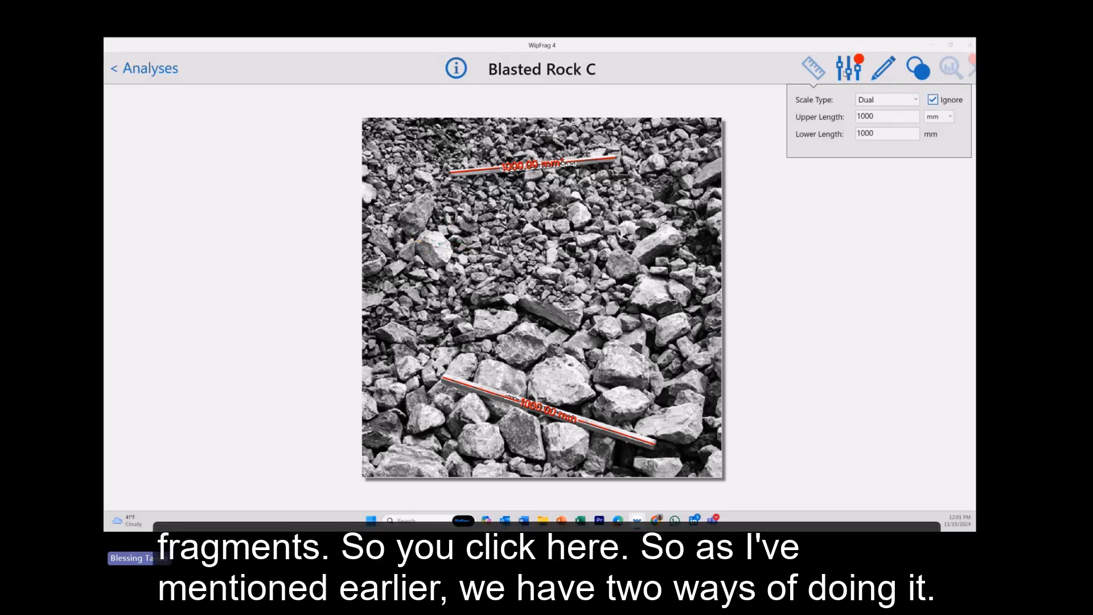
Generate the net with Simple edge detection, trying smaller and maximum particle sizes before settling slightly above the middle of the range.
left_click(844, 73)
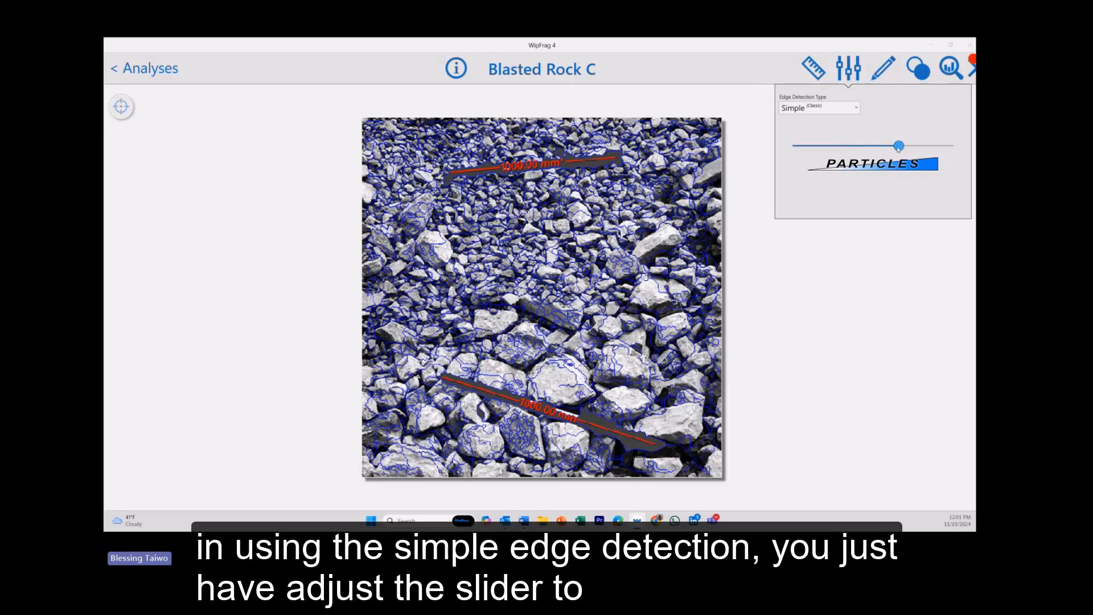
left_click_drag(899, 147, 857, 154)
left_click(878, 150)
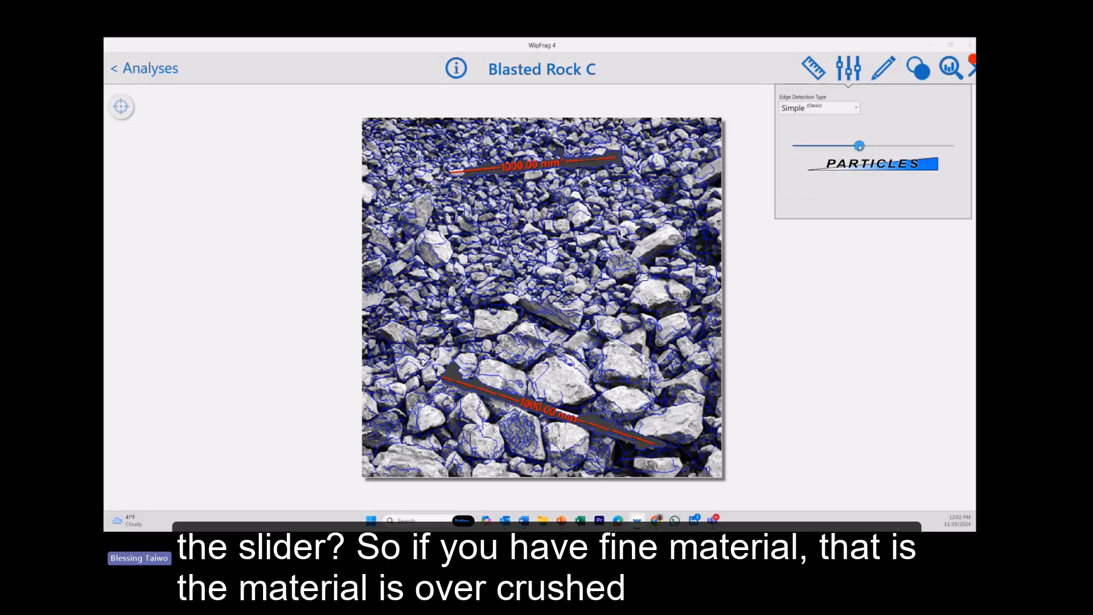
left_click_drag(858, 146, 955, 147)
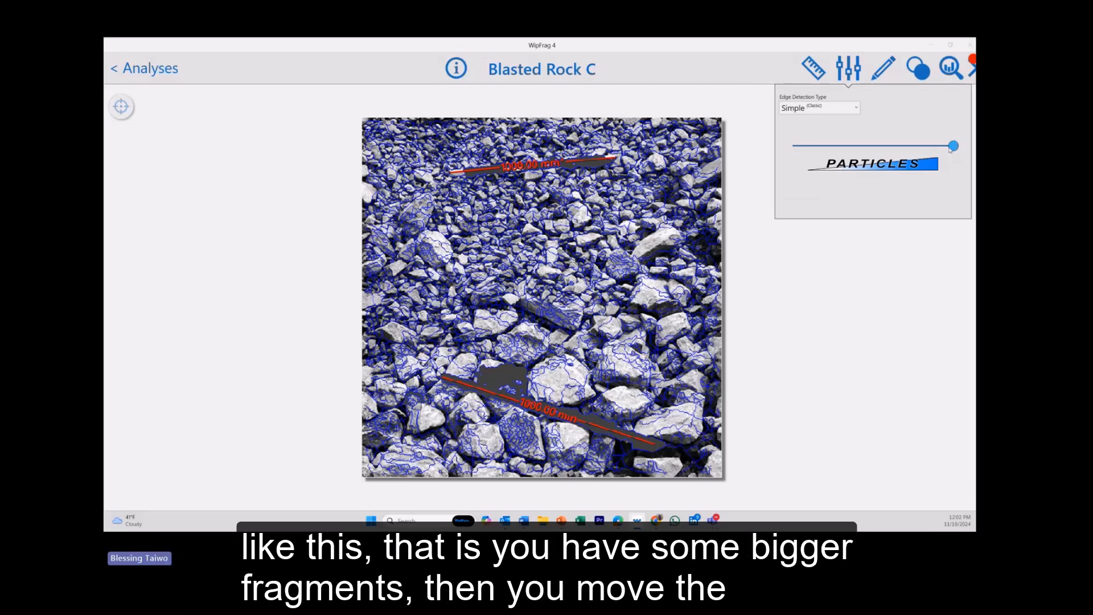
left_click_drag(956, 147, 891, 151)
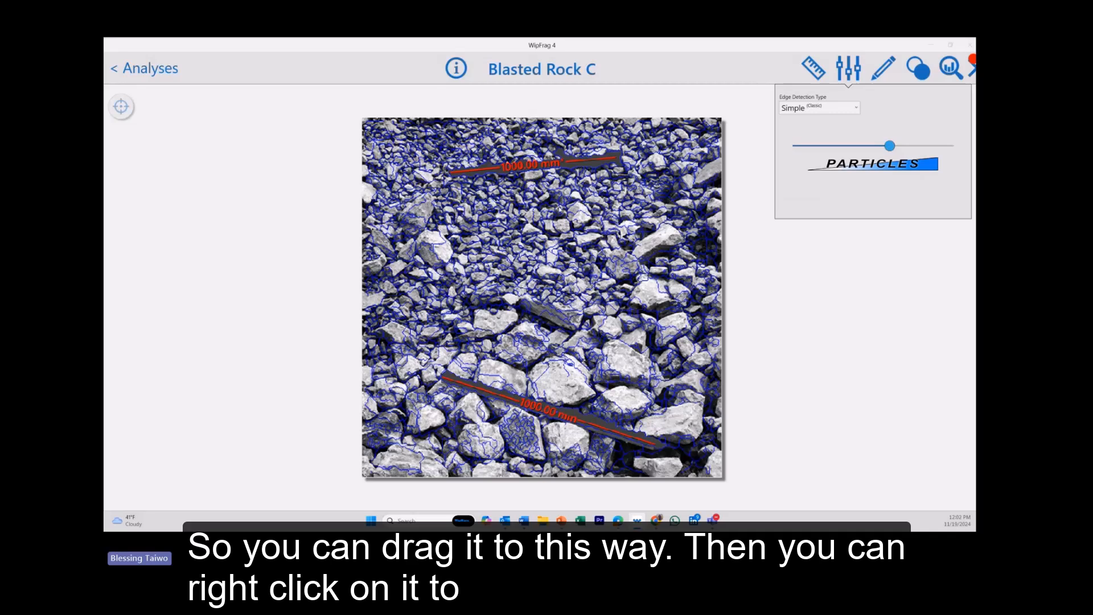
View the colour-coded size map of the net and examine the large pale boulder for disintegration into smaller particles.
right_click(560, 211)
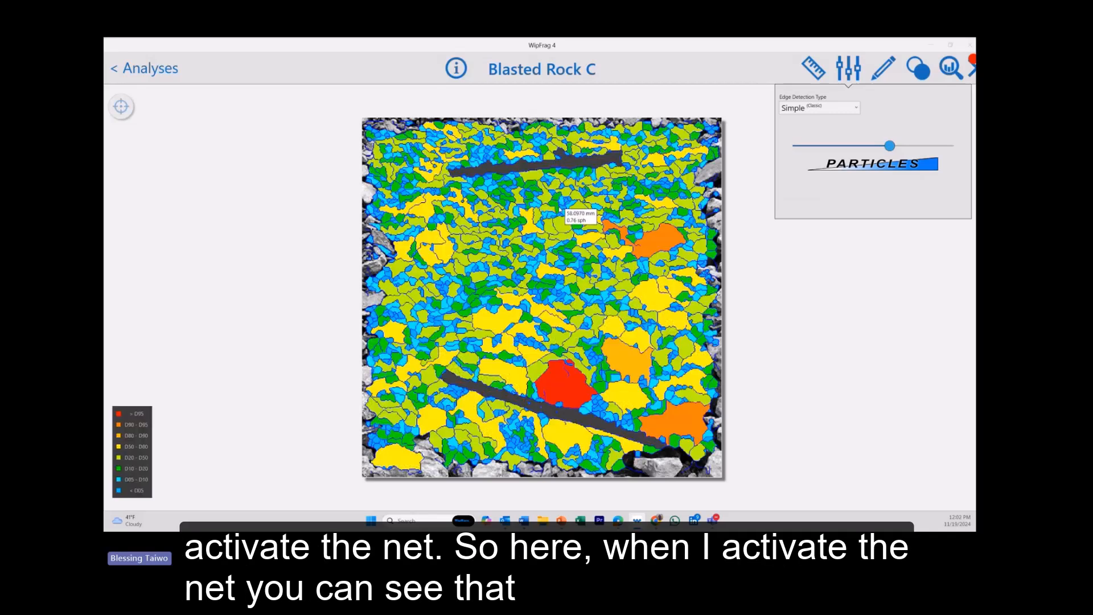
right_click(561, 210)
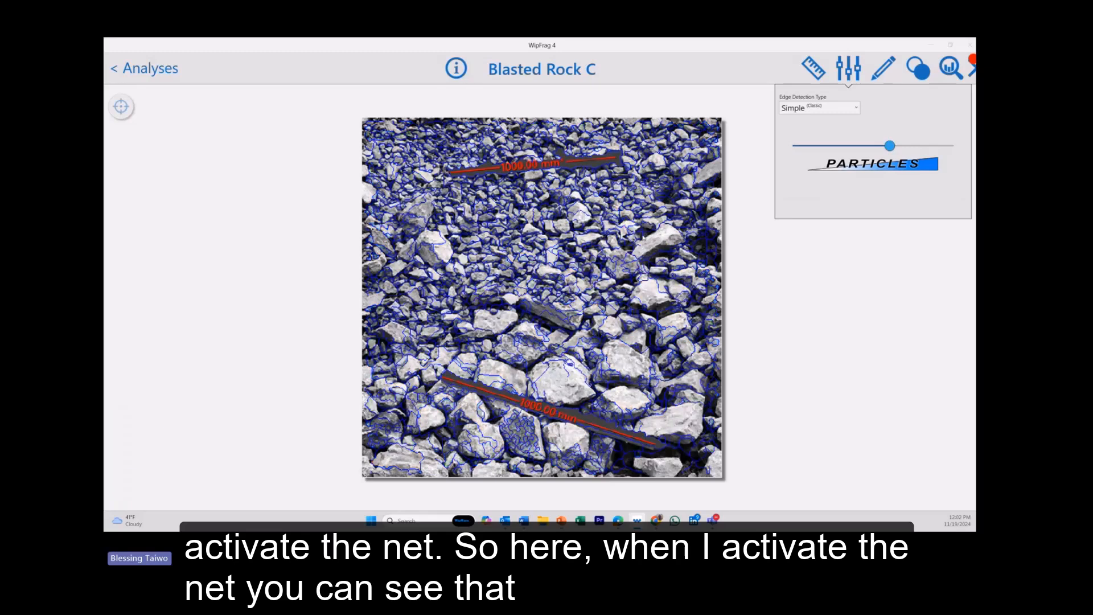
scroll(521, 289, "up", 5)
scroll(303, 244, "up", 2)
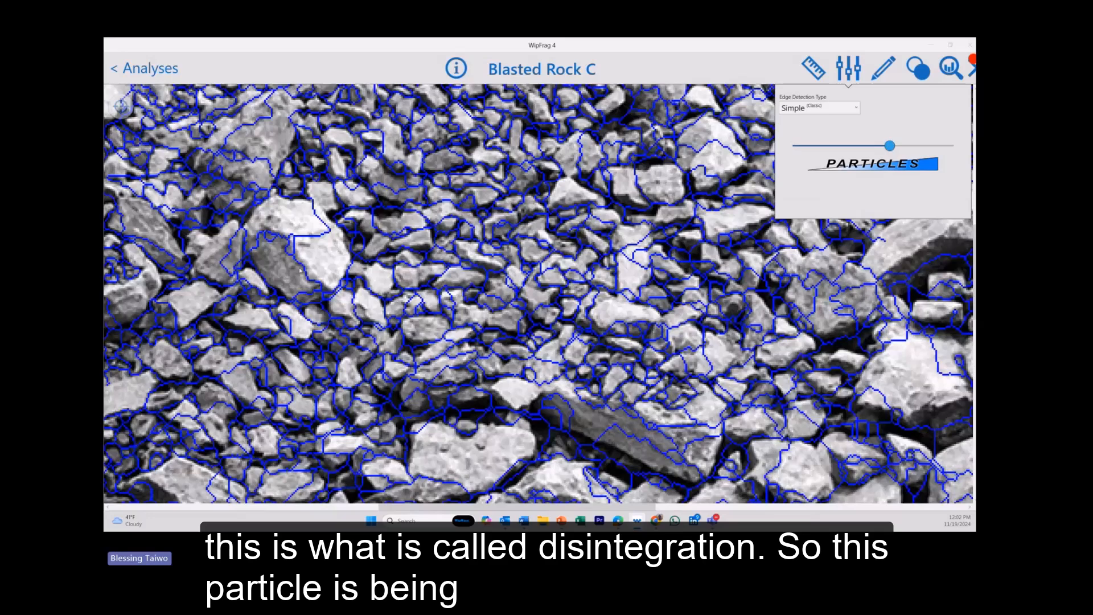
right_click(312, 254)
right_click(312, 254)
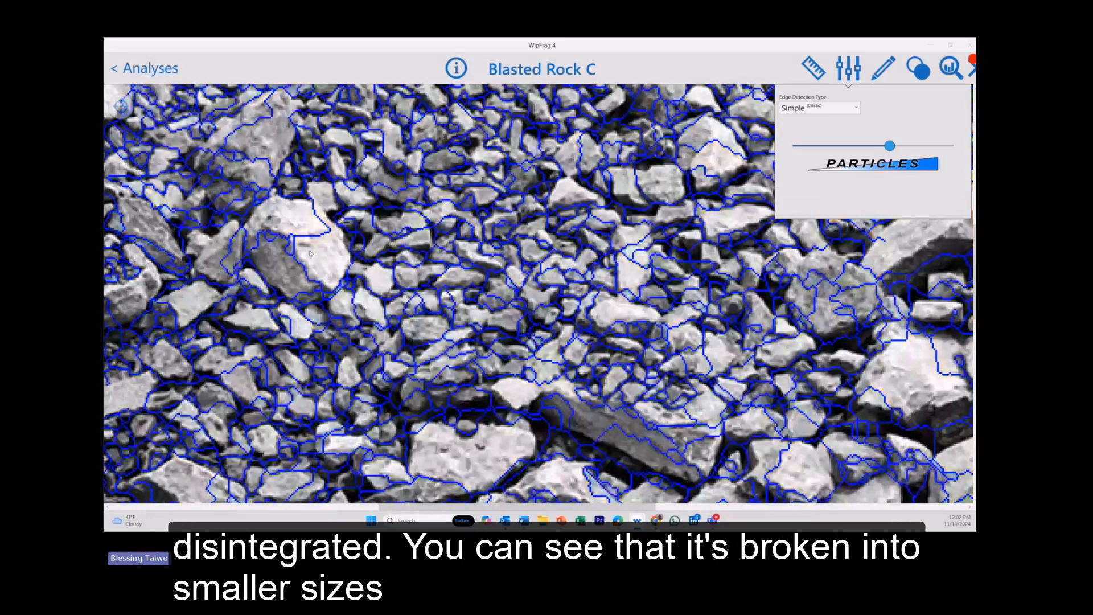
right_click(311, 253)
right_click(312, 253)
right_click(314, 253)
right_click(316, 253)
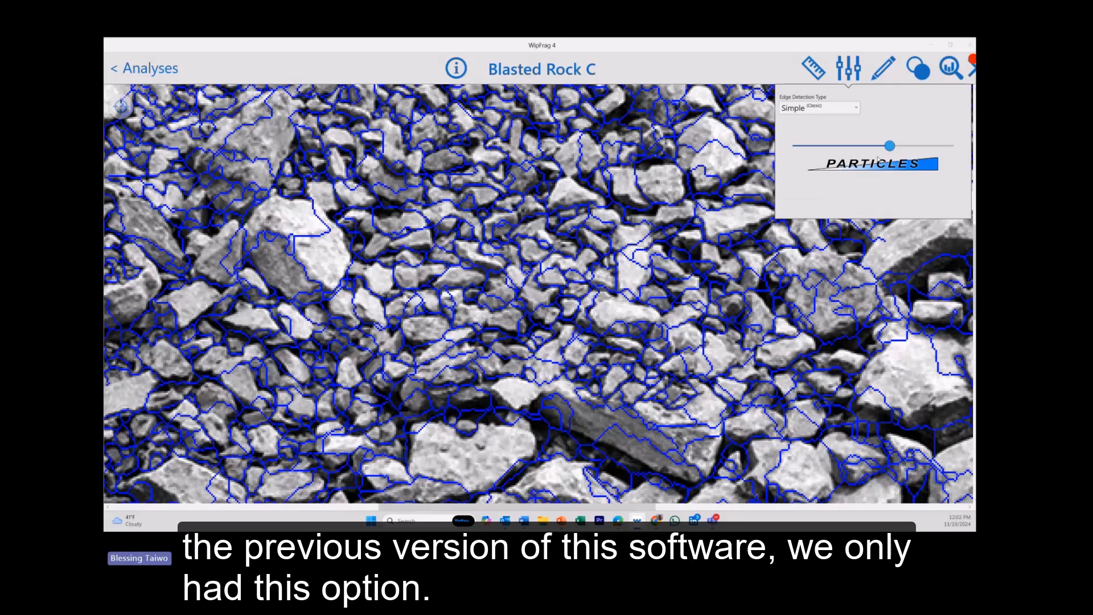
Outline the disintegrated large boulder with lasso editing tool five to make it one fragment, and check it in the colour-coded size map.
left_click(878, 74)
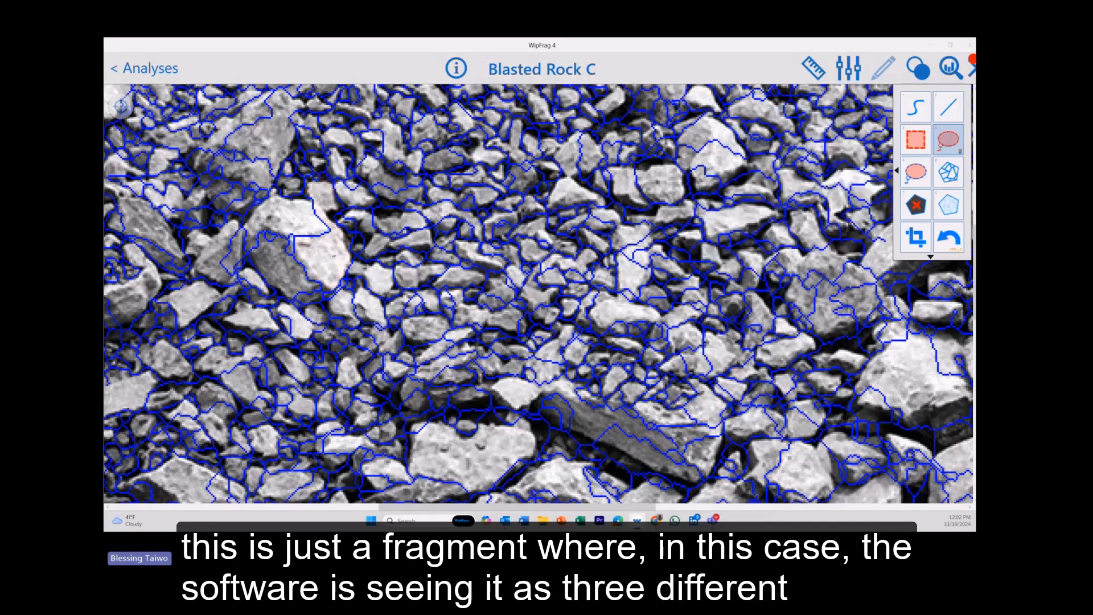
key("space")
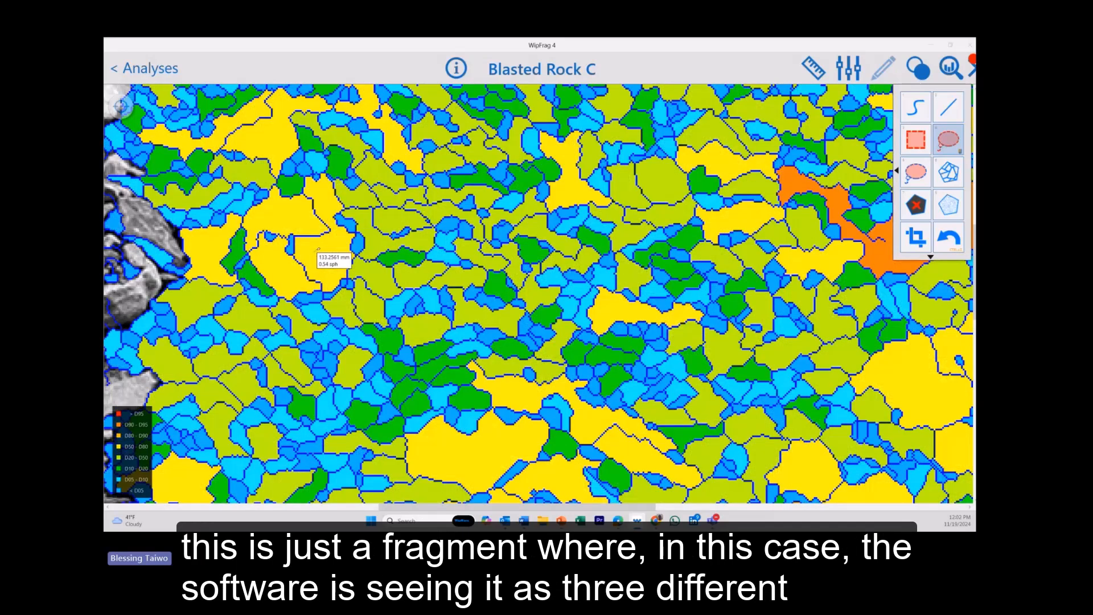
key("space")
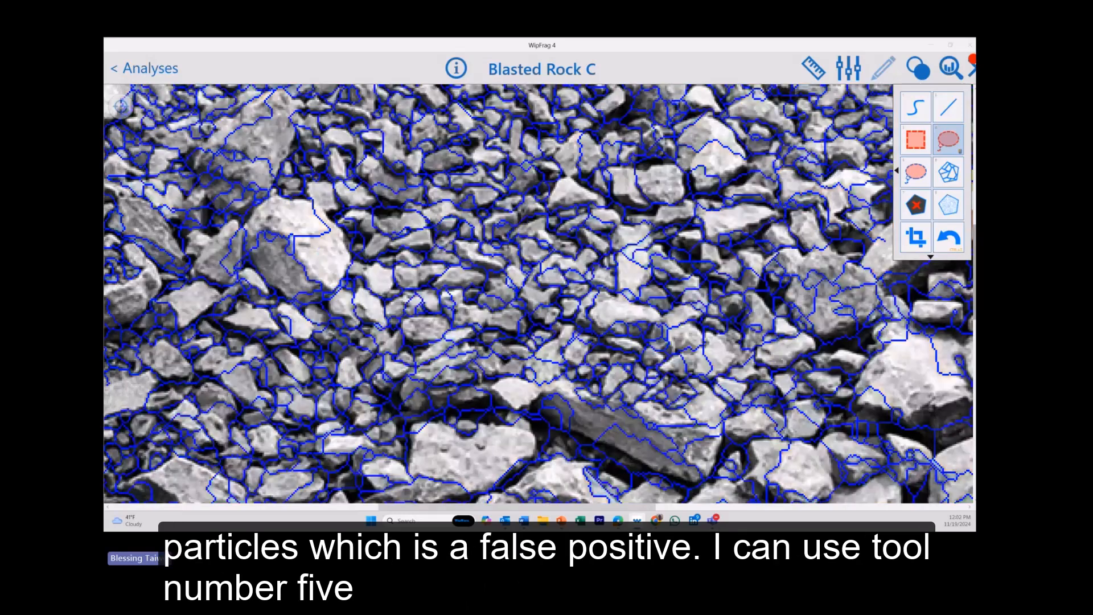
left_click(916, 173)
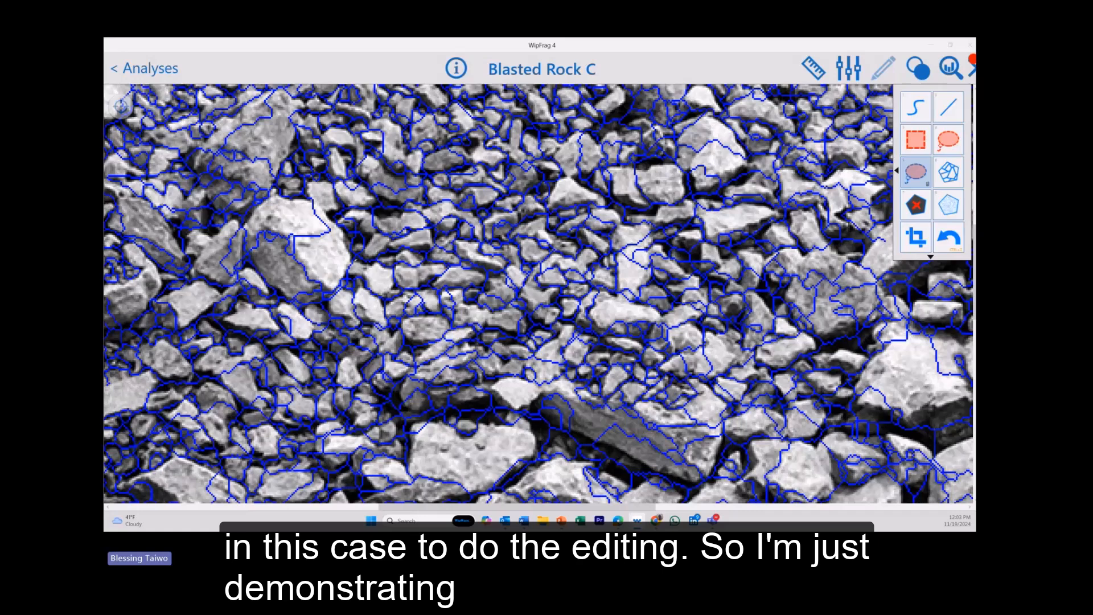
mouse_move(351, 265)
left_mouse_down()
mouse_move(331, 221)
mouse_move(303, 200)
mouse_move(267, 197)
mouse_move(244, 232)
mouse_move(260, 275)
mouse_move(293, 305)
mouse_move(319, 304)
mouse_move(351, 263)
left_mouse_up()
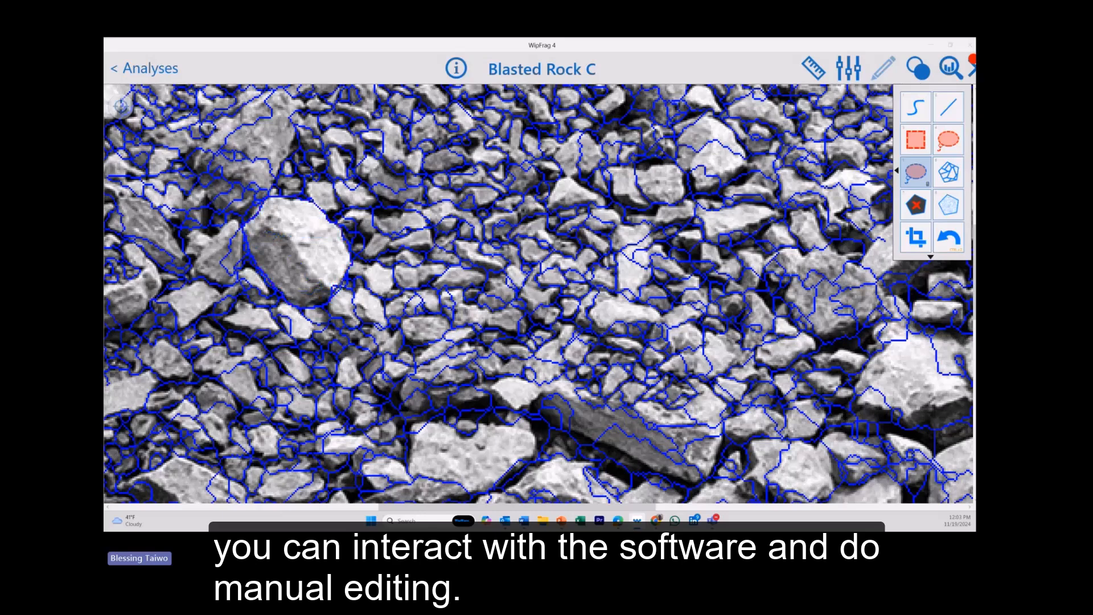
mouse_move(329, 248)
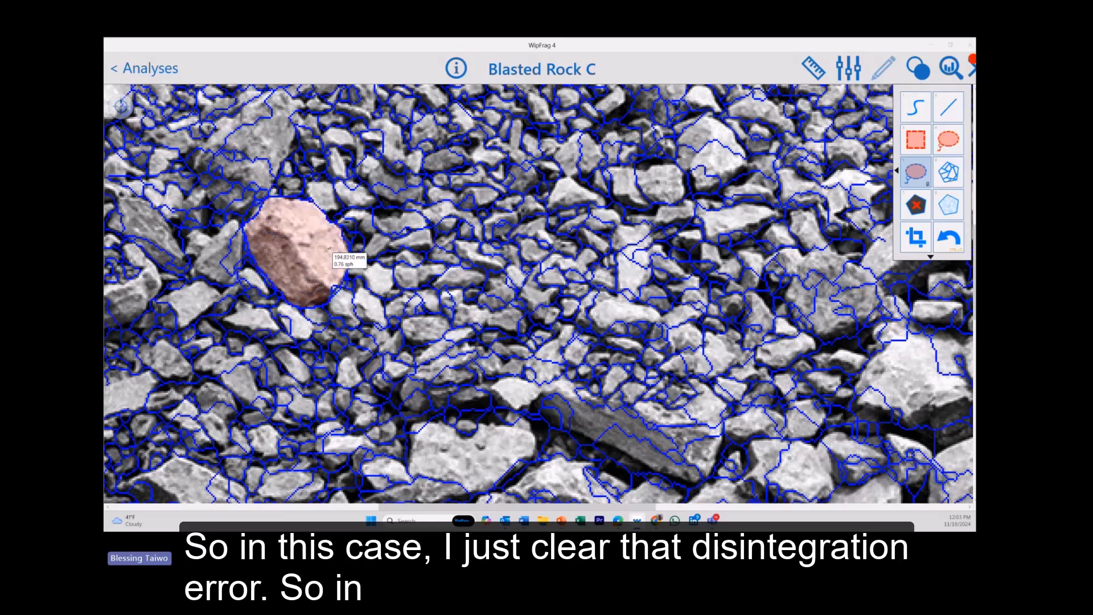
key("space")
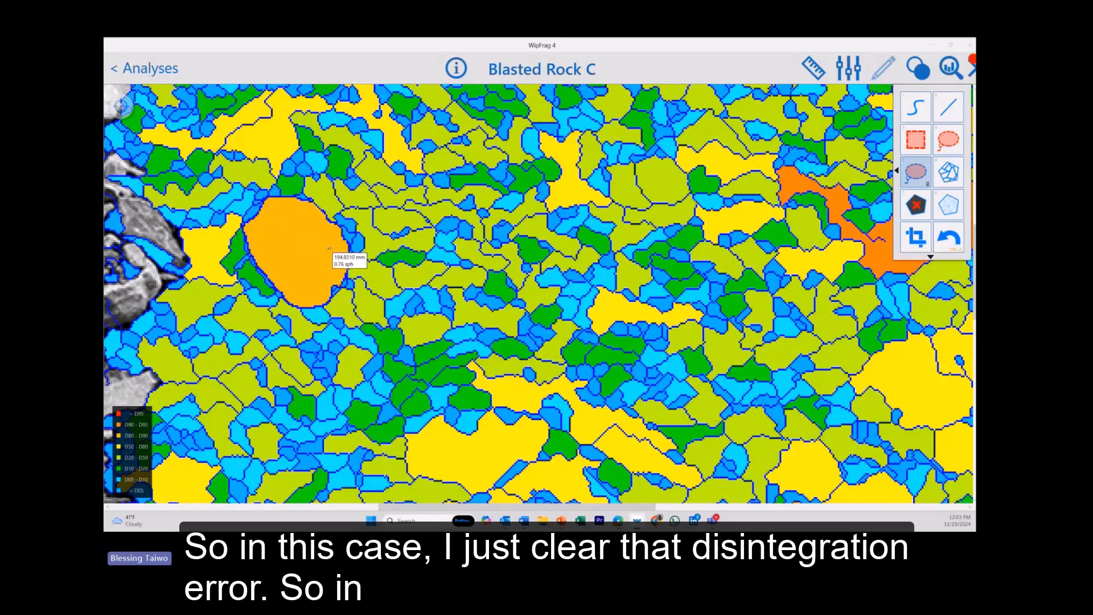
key("space")
scroll(329, 248, "down", 3)
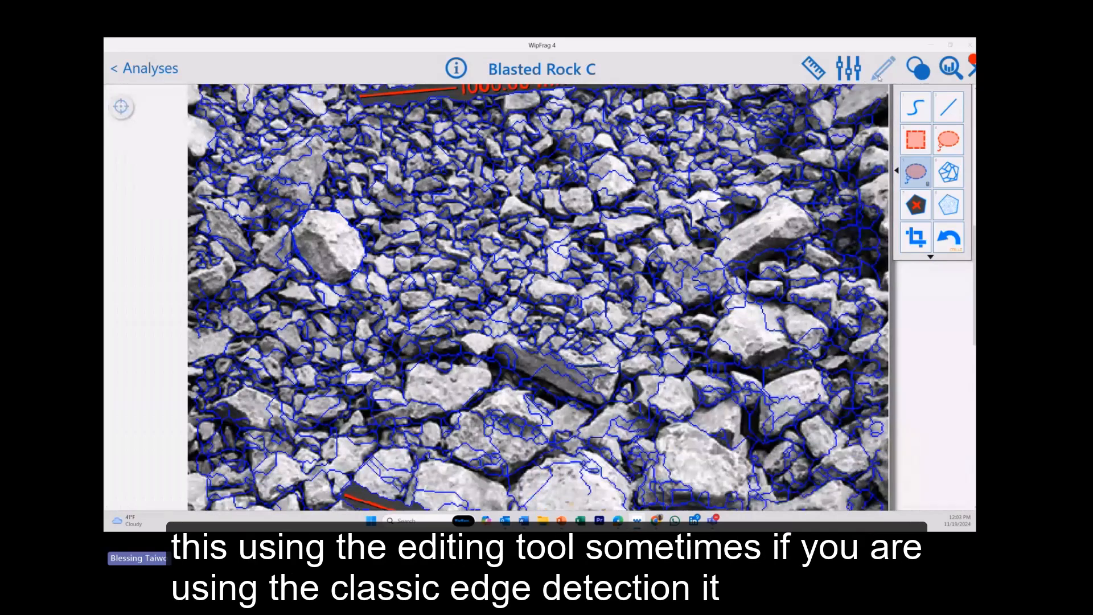
left_click(880, 78)
Set the edge detection type to Deep Learning with the Default model and generate a new net.
scroll(541, 228, "down", 6)
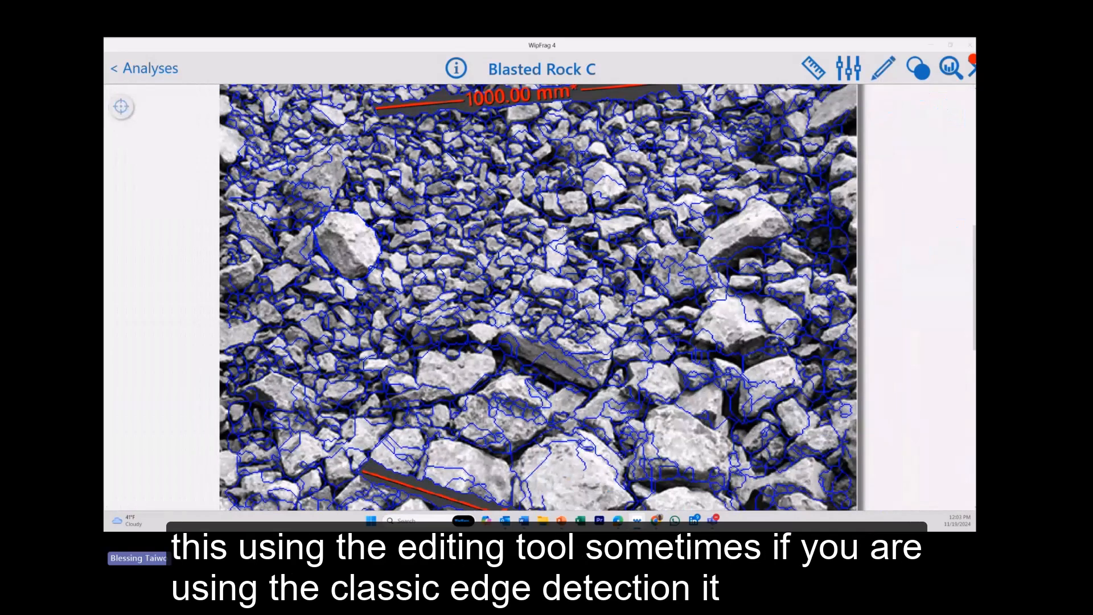
scroll(545, 277, "up", 3)
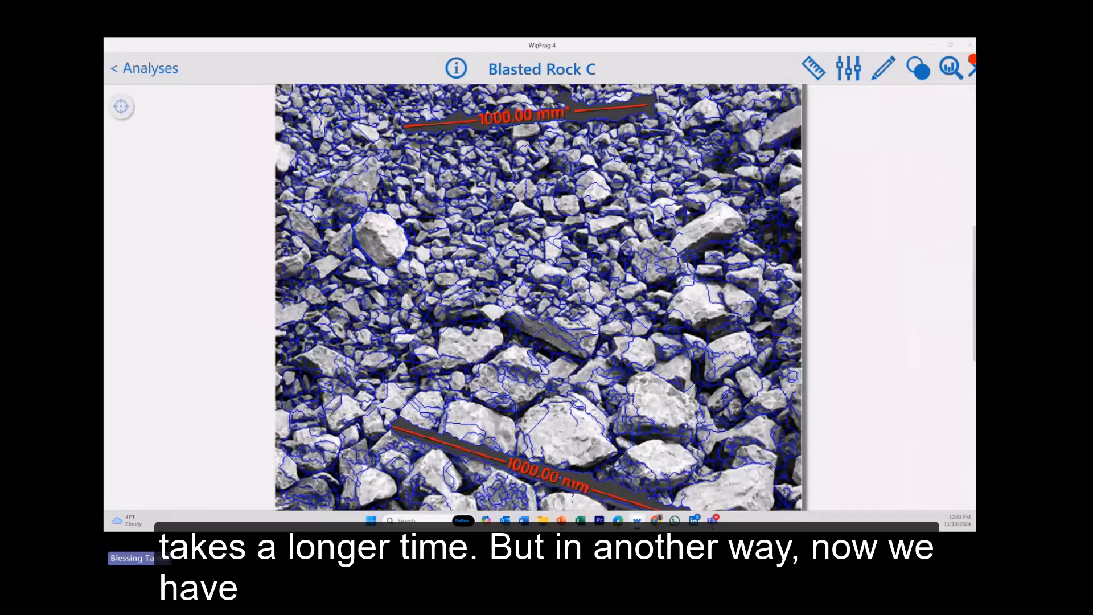
left_click(853, 75)
left_click(826, 108)
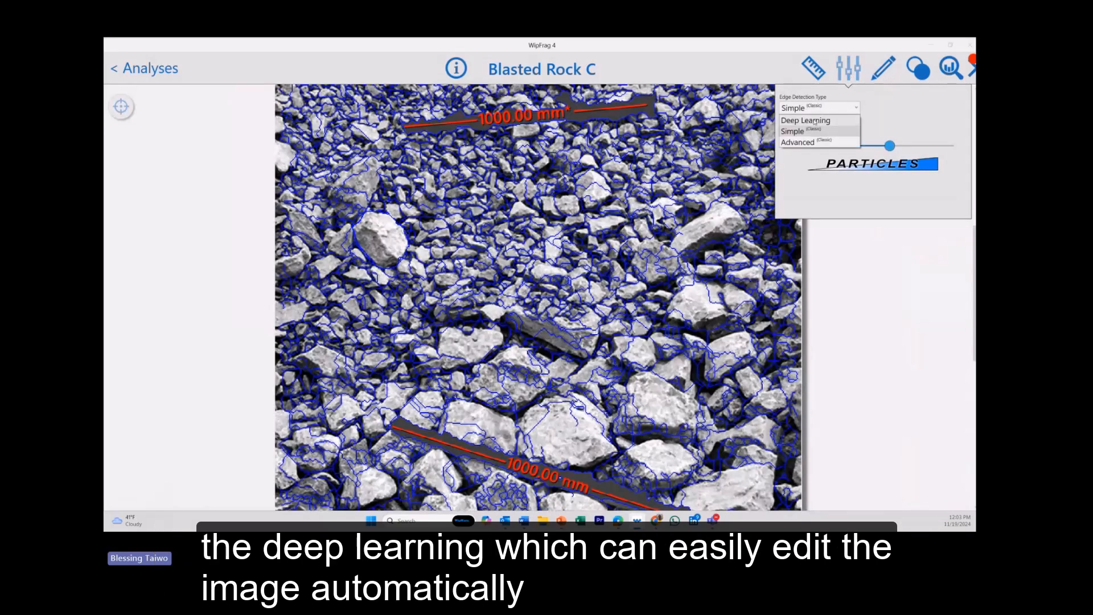
left_click(806, 120)
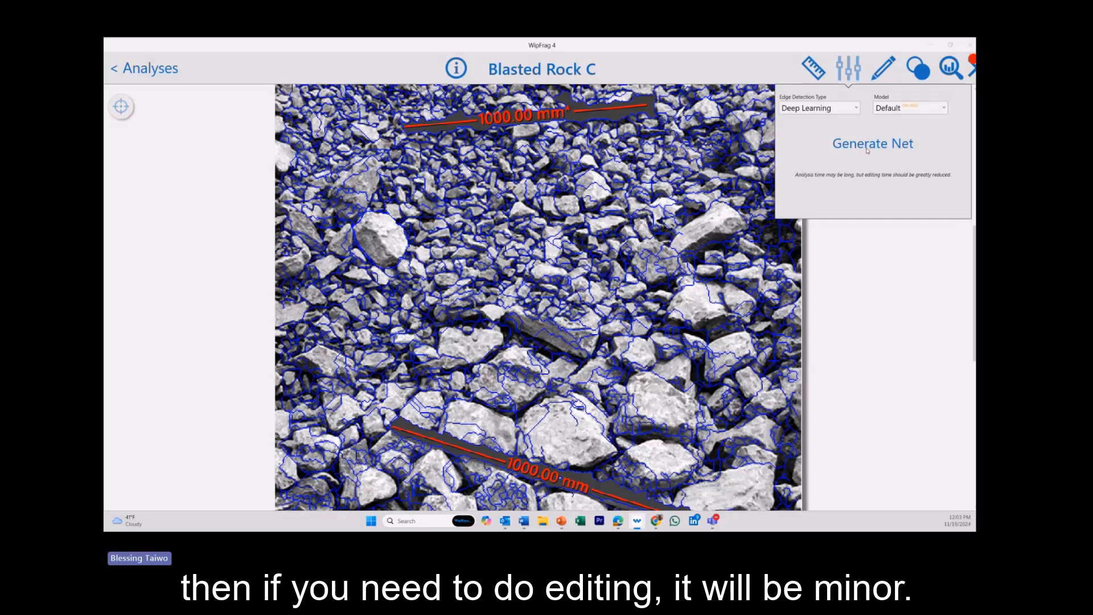
left_click(825, 107)
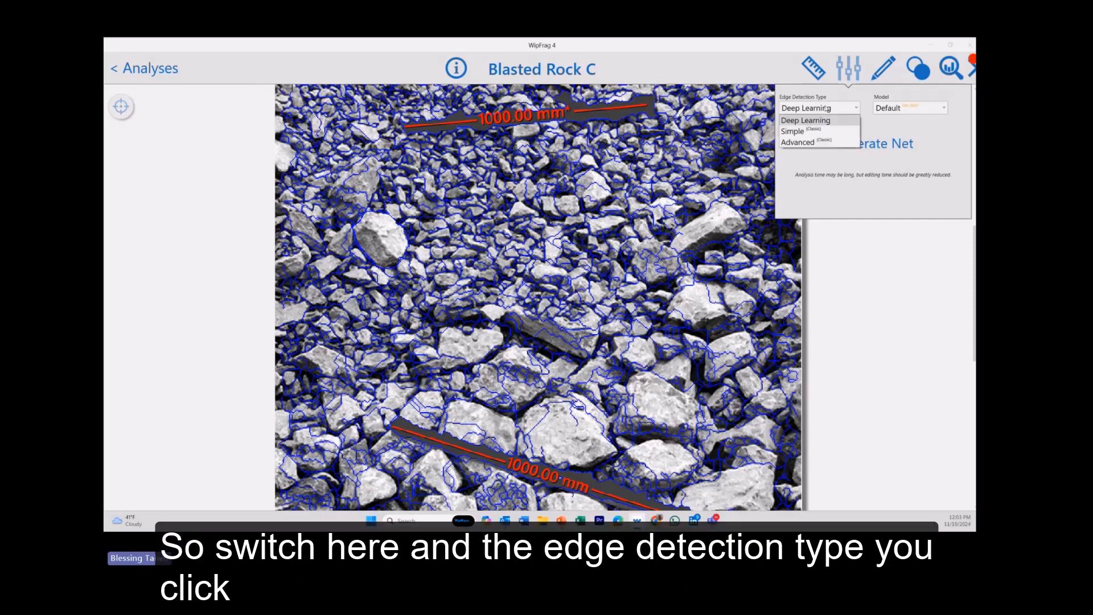
left_click(826, 108)
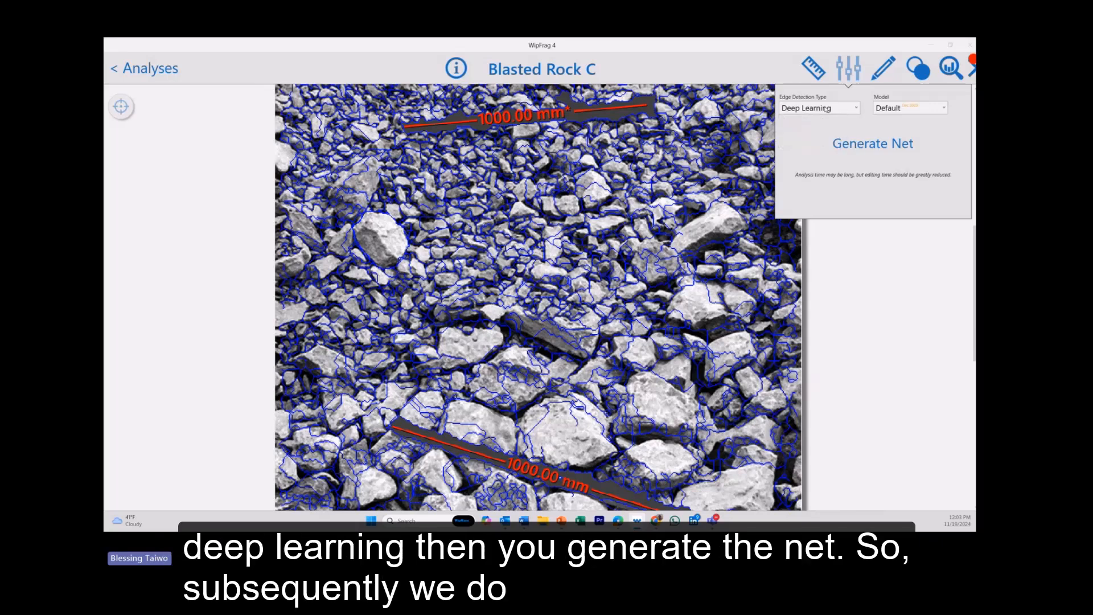
left_click(865, 146)
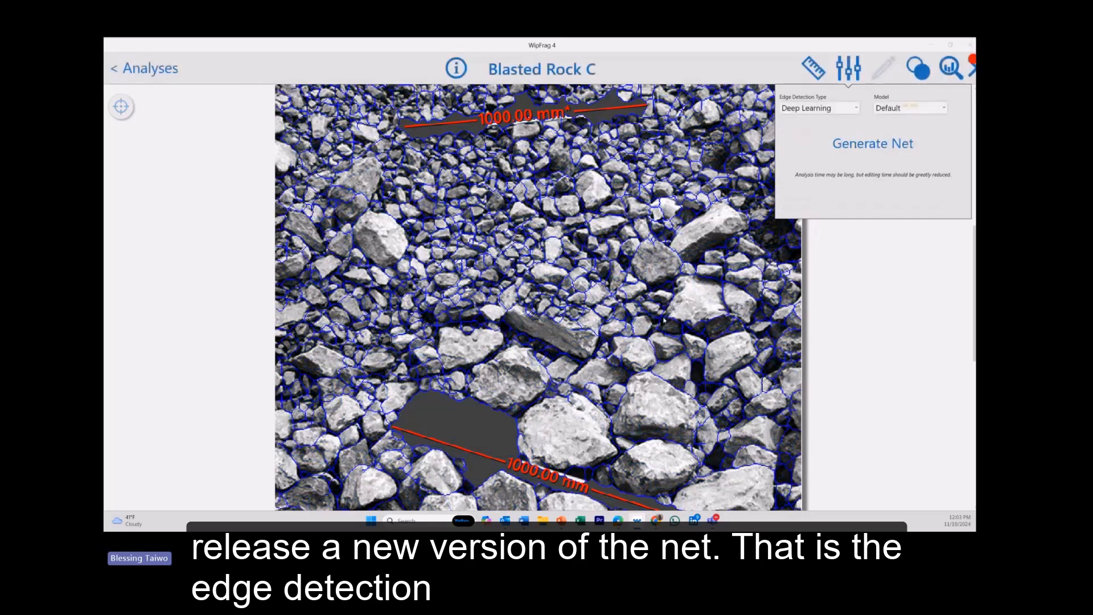
View the Deep Learning net as a colour-coded size map and overlay it on the rock image to examine fragment delineation.
left_click(656, 278)
double_click(656, 278)
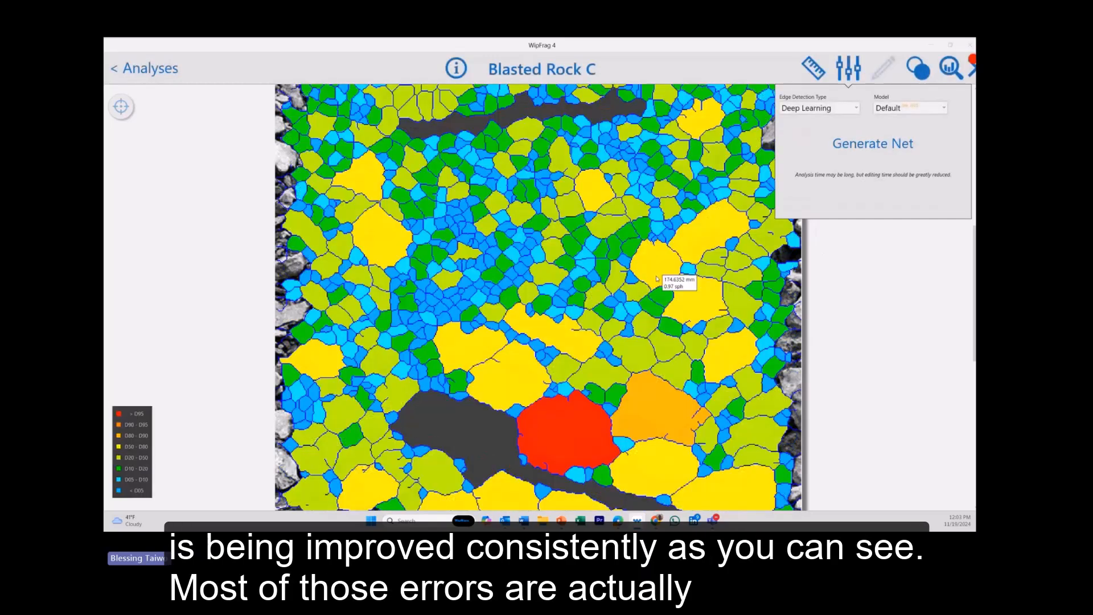
key("space")
key("space")
key("space")
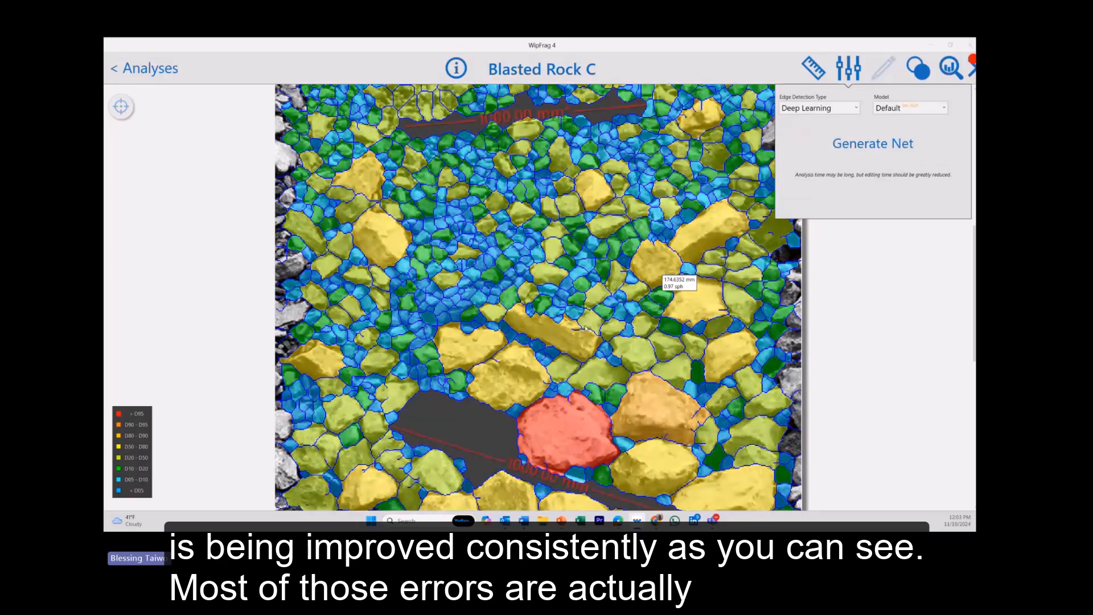
Hide the colour-coded size map to show the plain net on the rock image, and start editing the net.
key("space")
left_click(599, 239)
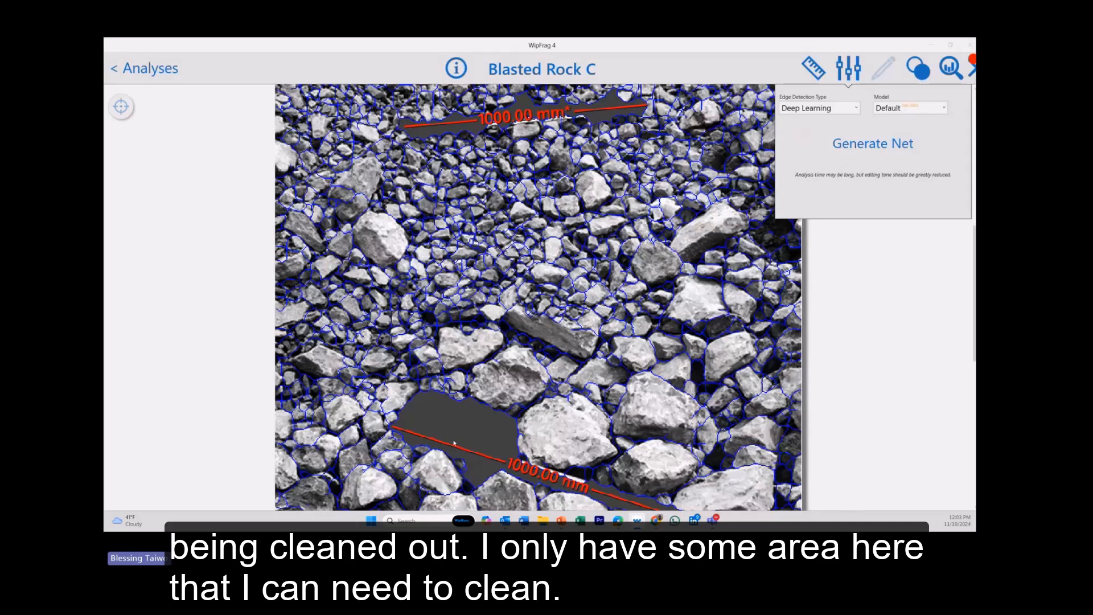
left_click(882, 76)
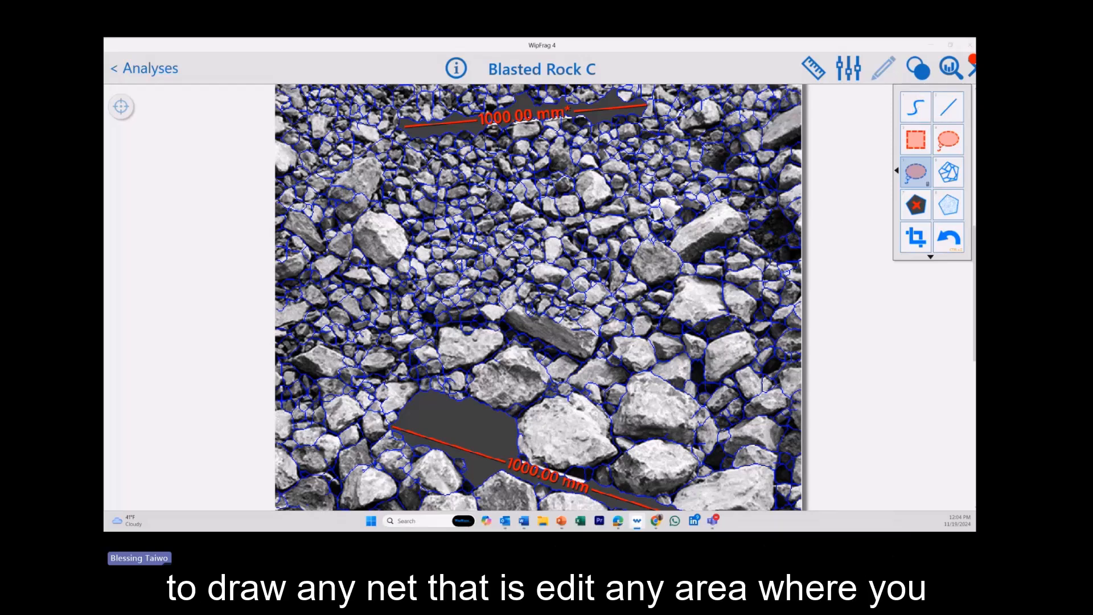
scroll(543, 215, "up", 5)
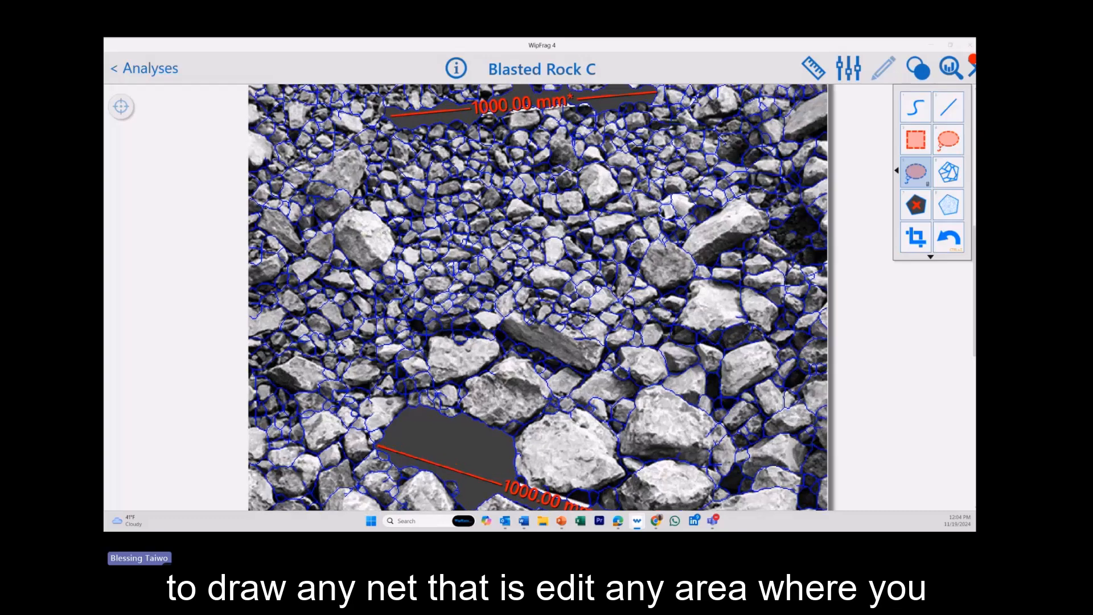
scroll(543, 215, "down", 4)
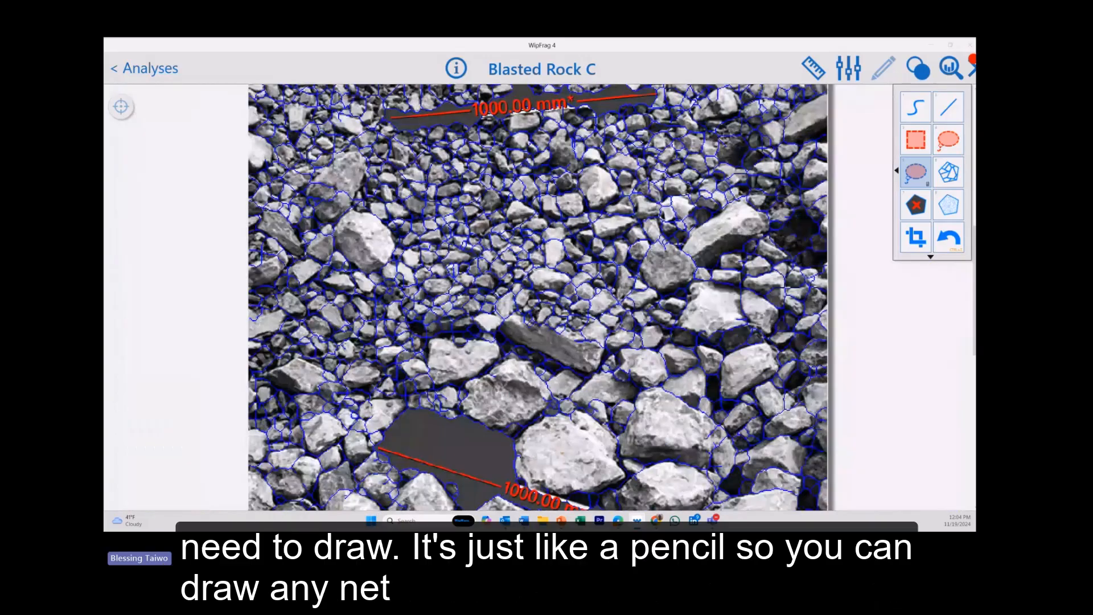
Draw a trial freehand edge along the elongated boulder in the upper part of the image, and undo it.
left_click(912, 114)
left_click_drag(707, 240, 741, 217)
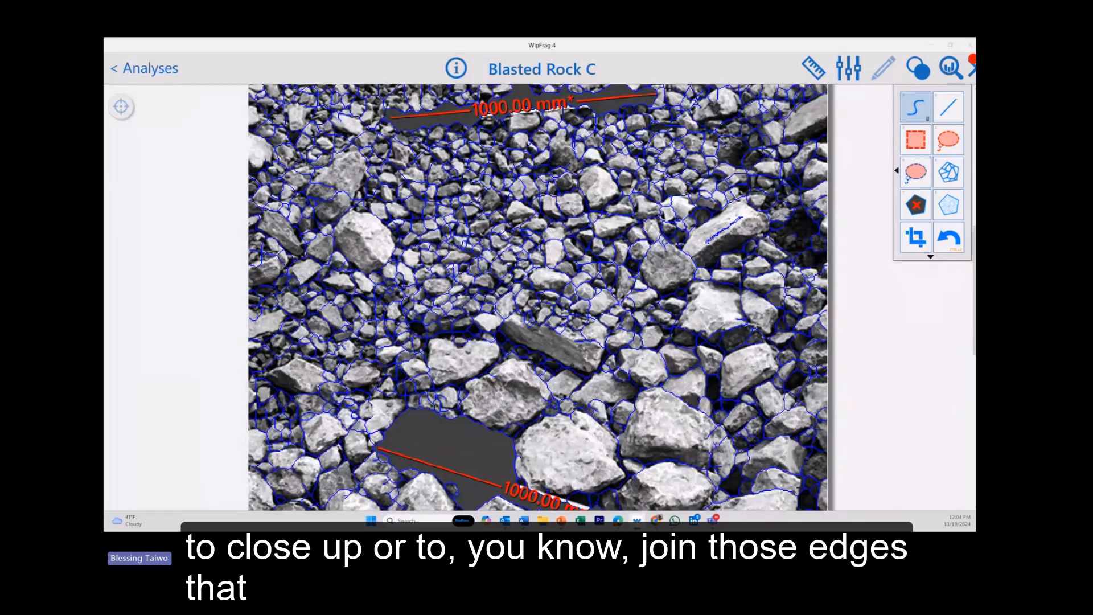
left_click(944, 242)
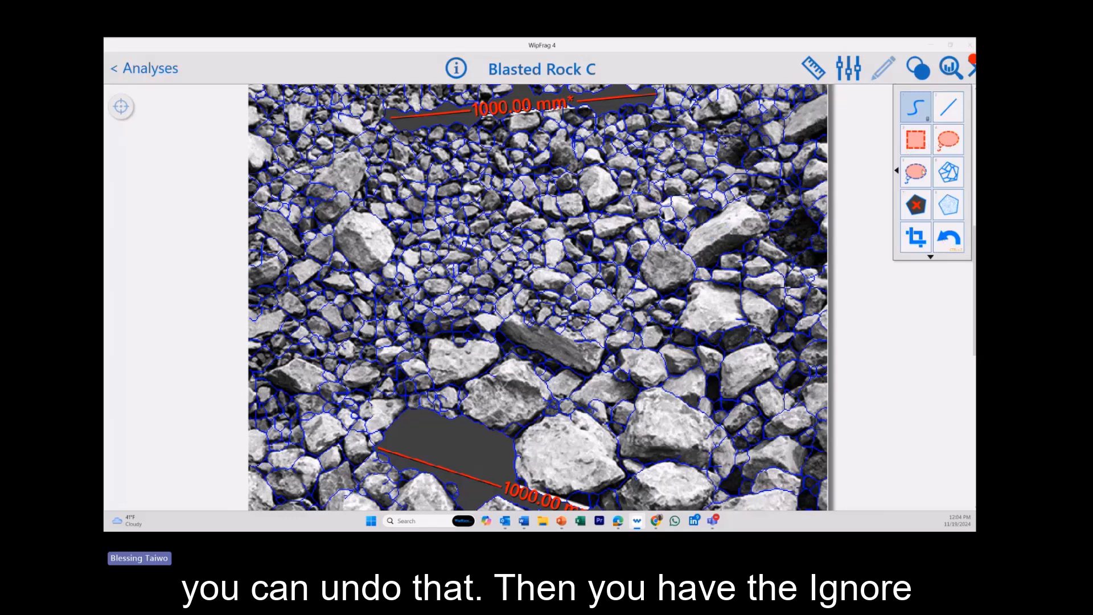
Remove the Ignore from the dark region covering the lower scale bar and the adjacent block.
left_click(922, 210)
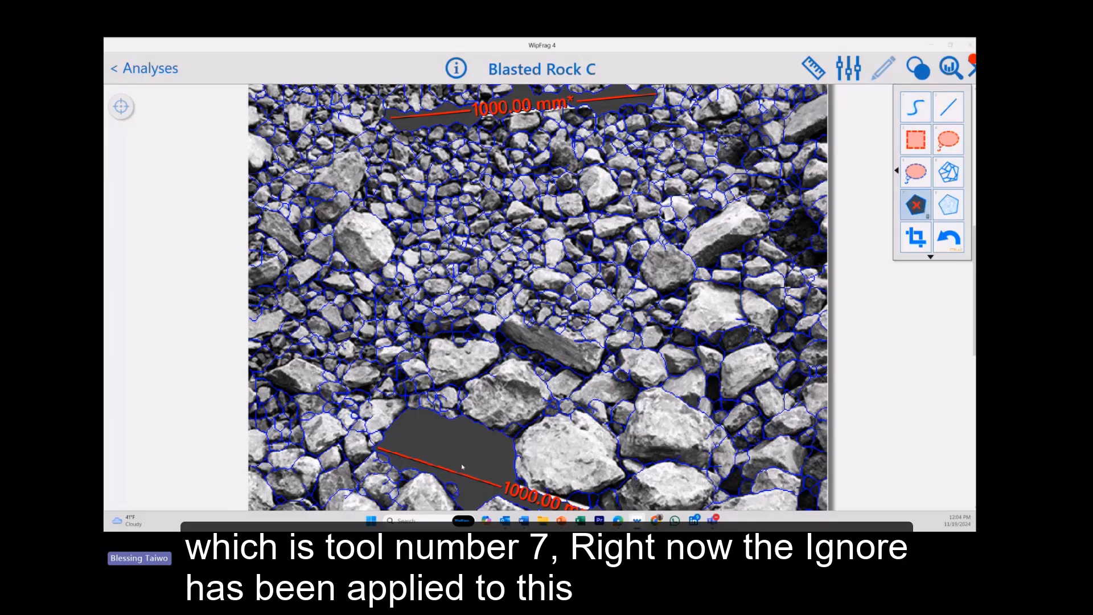
left_click(463, 472)
scroll(484, 464, "down", 1)
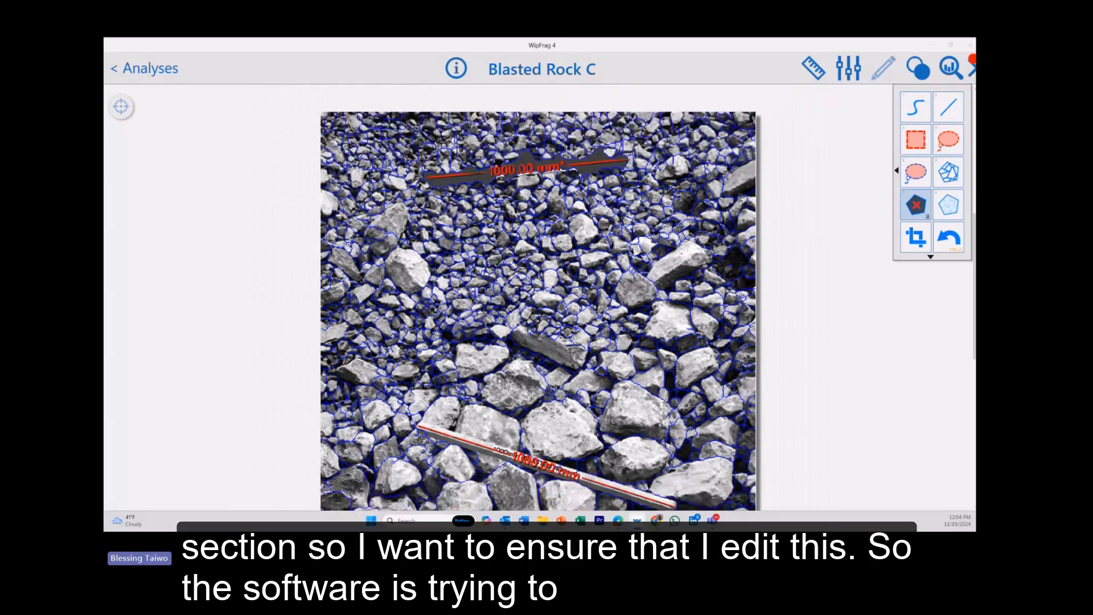
Redraw the edge of the pale block just above the lower scale bar with the freehand line tool.
scroll(484, 464, "down", 5)
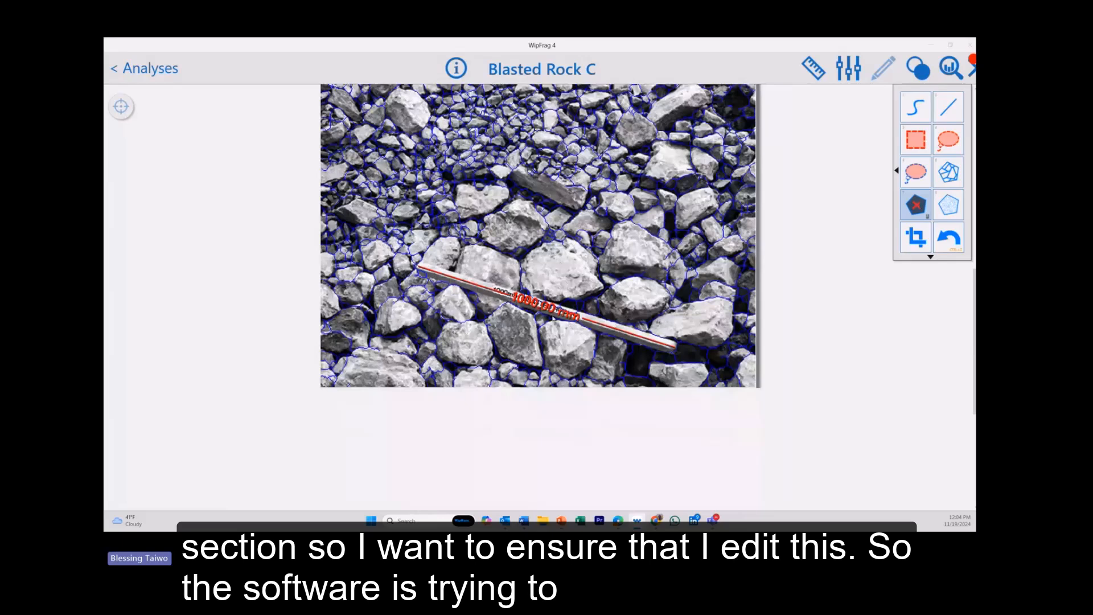
scroll(552, 316, "up", 3)
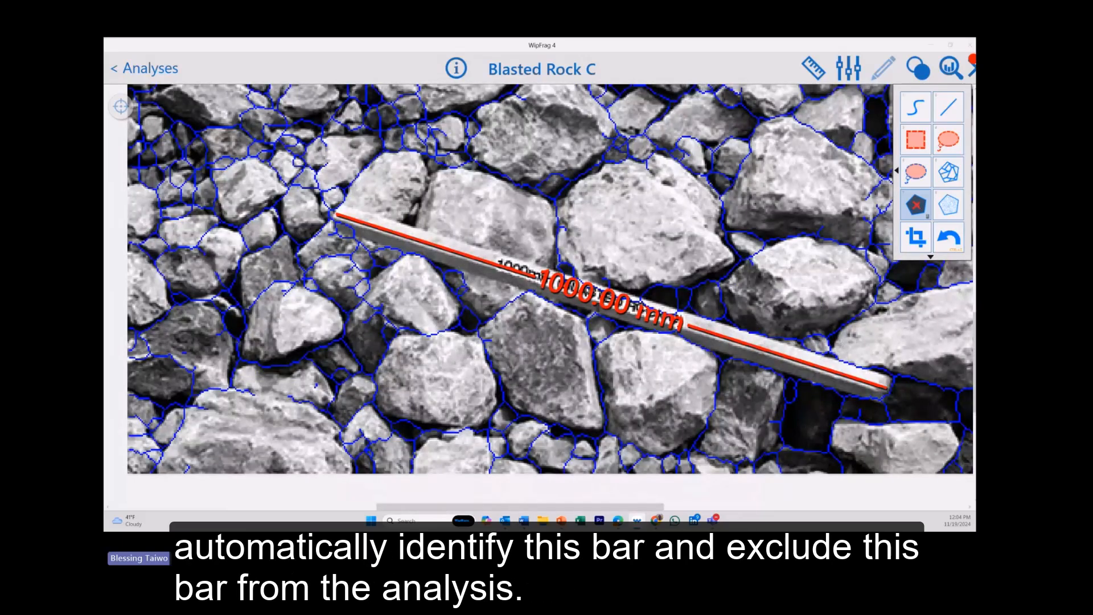
left_click(910, 112)
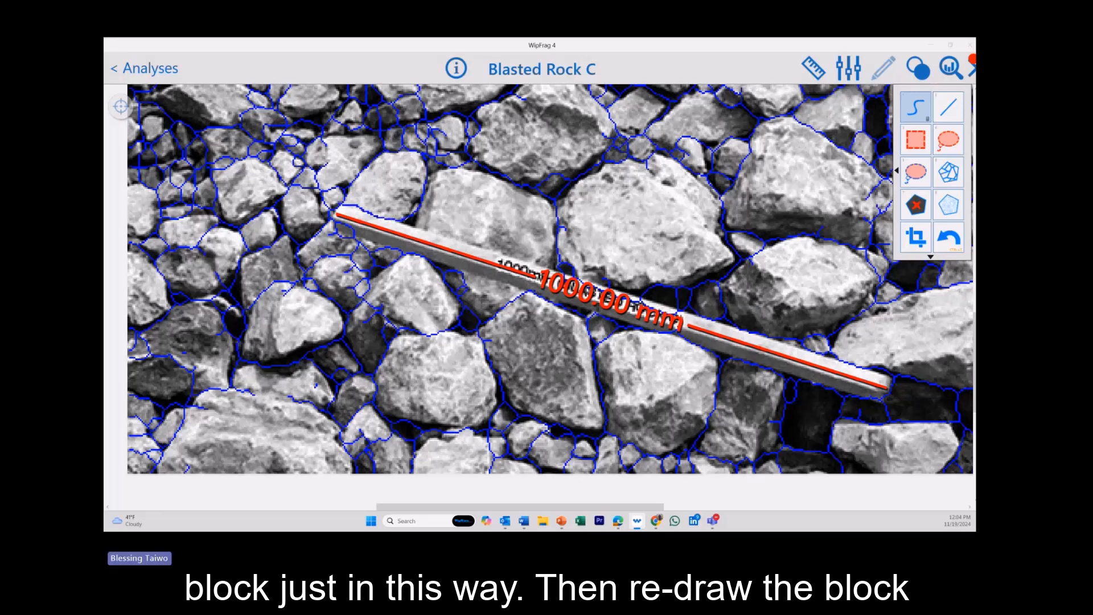
mouse_move(415, 210)
left_mouse_down()
mouse_move(431, 230)
mouse_move(548, 267)
mouse_move(580, 241)
mouse_move(563, 227)
left_mouse_up()
scroll(566, 267, "down", 5)
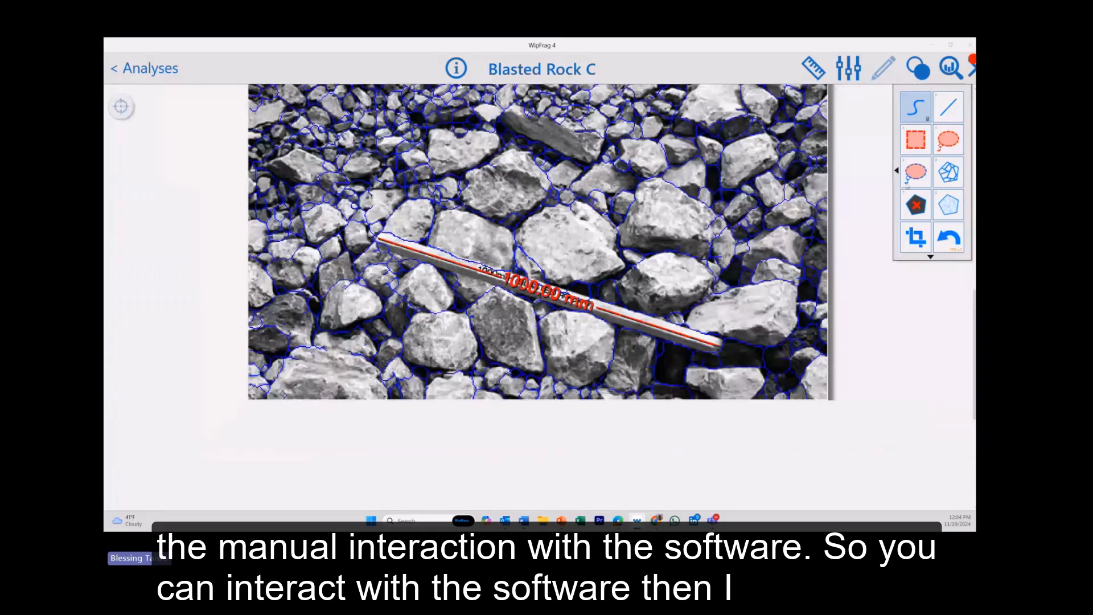
Apply Ignore to the lower scale bar to exclude it from the analysis, and check the whole image.
left_click(915, 205)
left_click(621, 312)
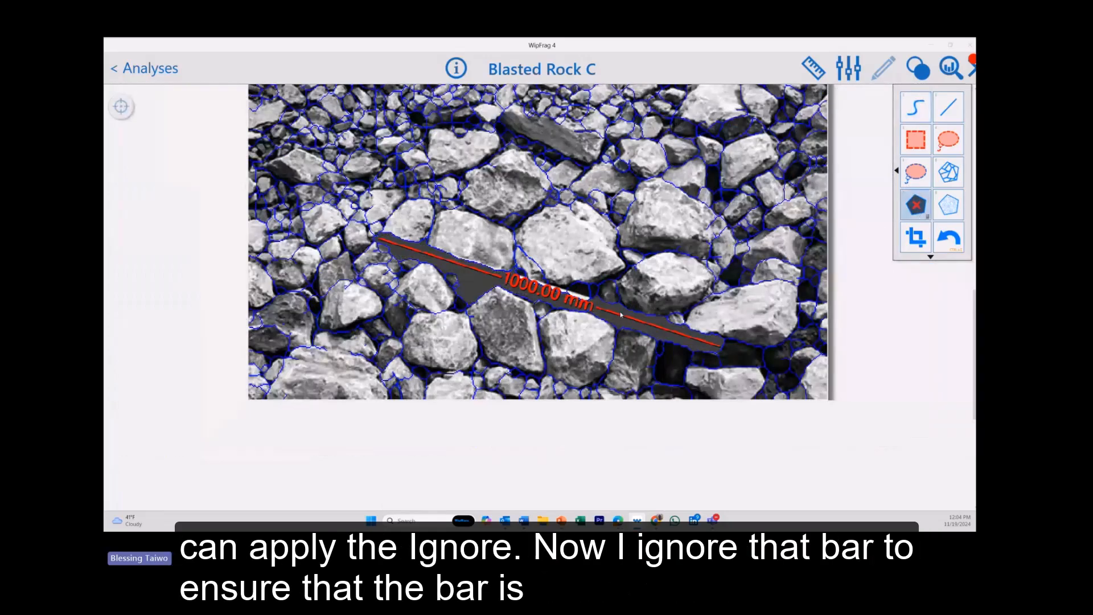
scroll(575, 158, "down", 5)
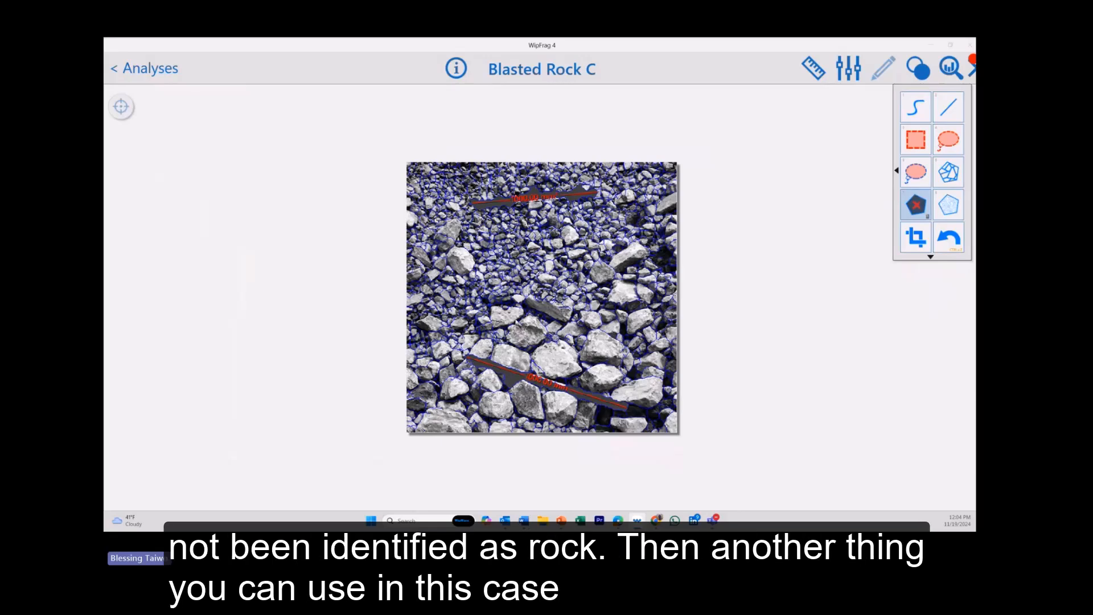
scroll(637, 226, "up", 8)
scroll(636, 225, "down", 3)
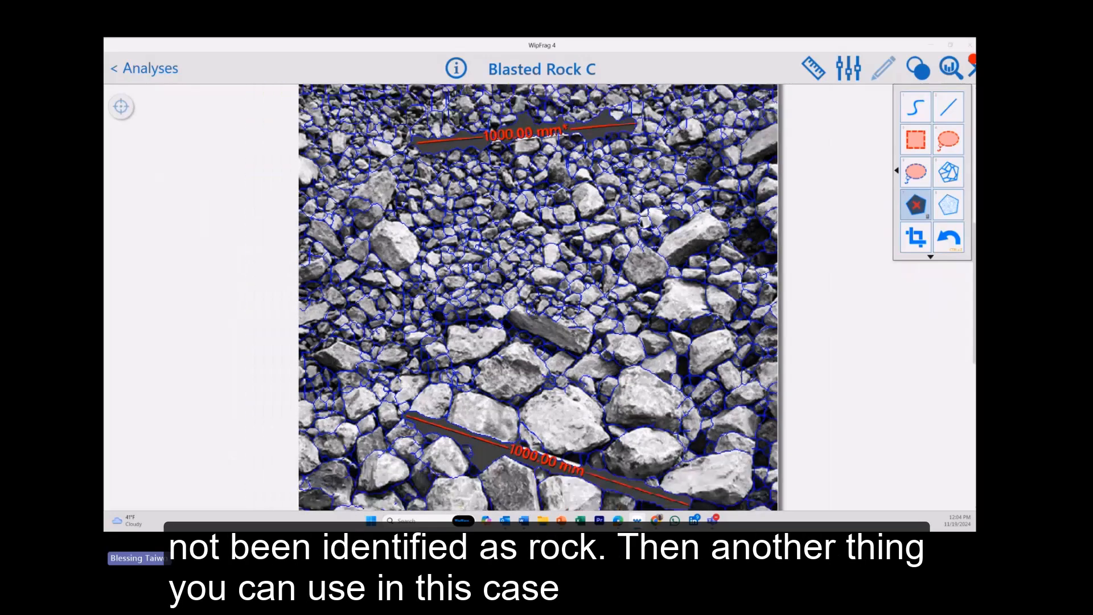
View the edited net as a colour-coded size map, overlay it on the rock image to compare fragment sizes, and return to the net.
double_click(503, 217)
double_click(503, 218)
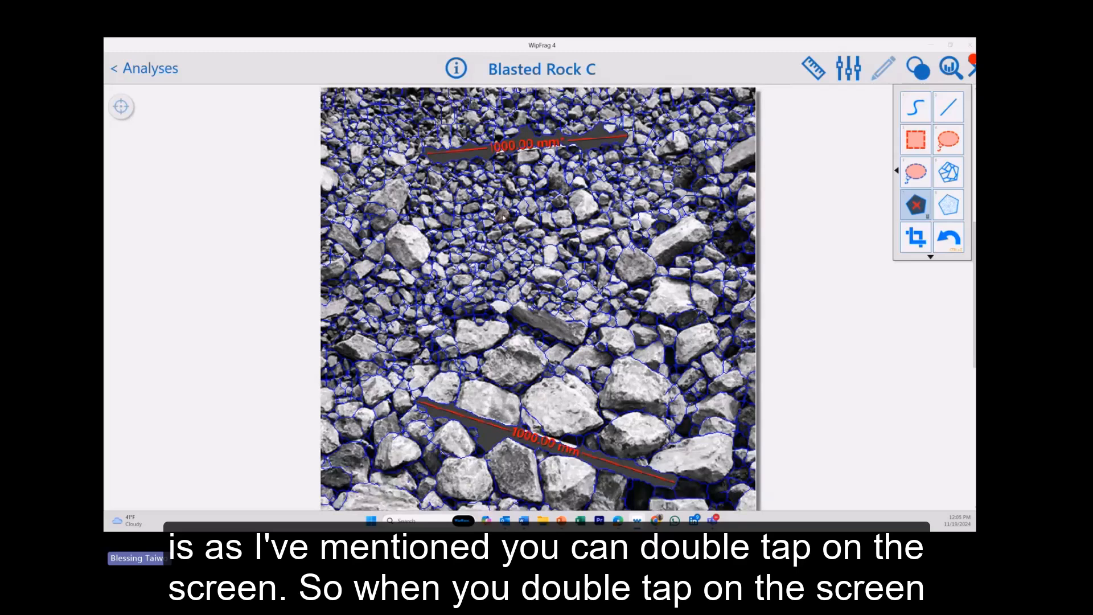
double_click(503, 217)
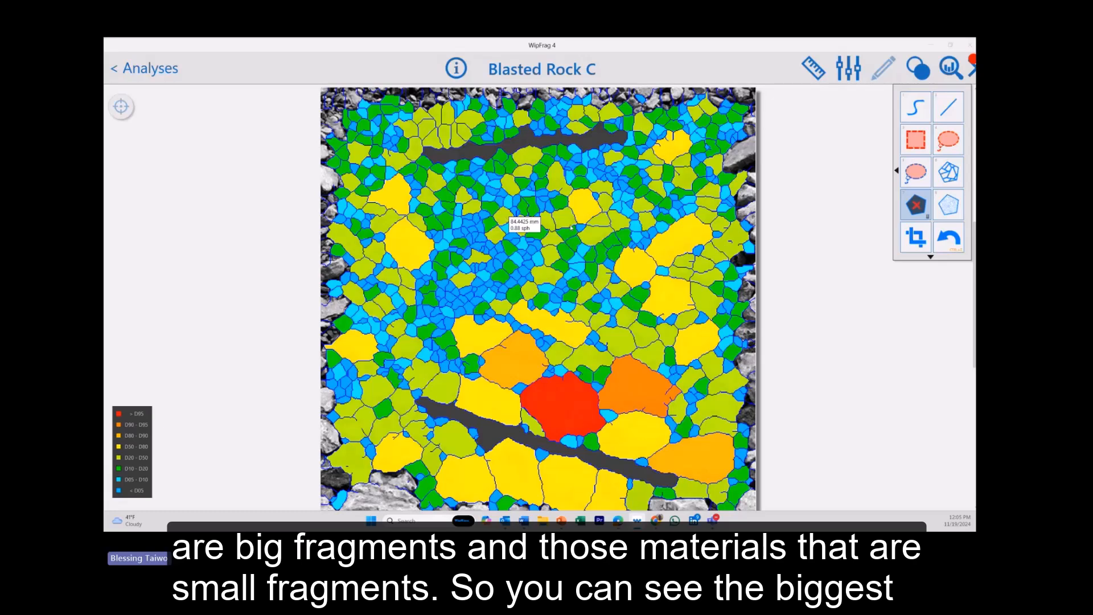
key("space")
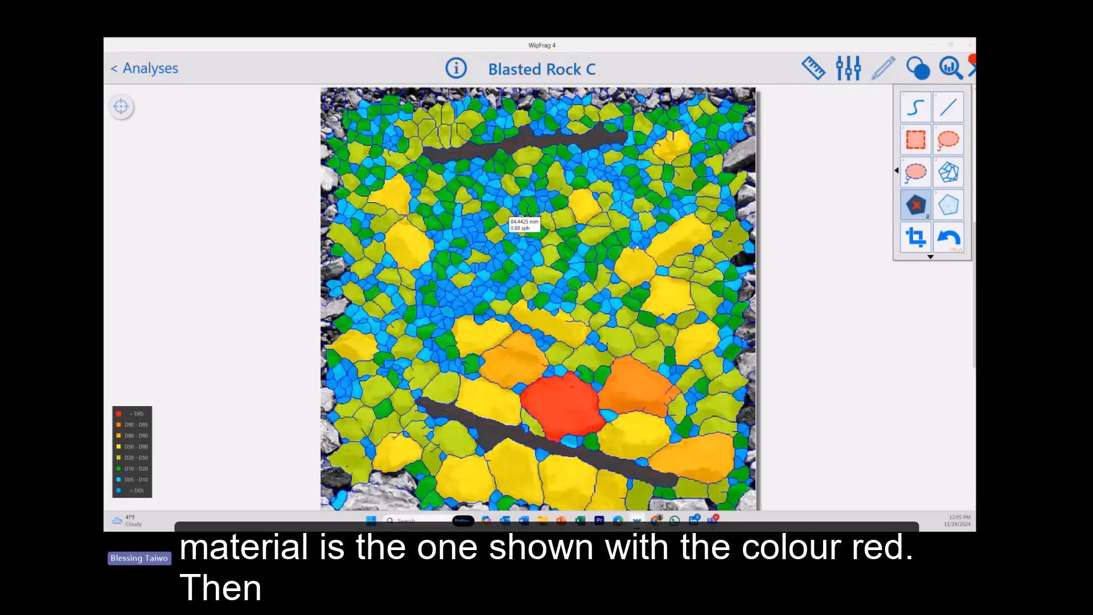
key("space")
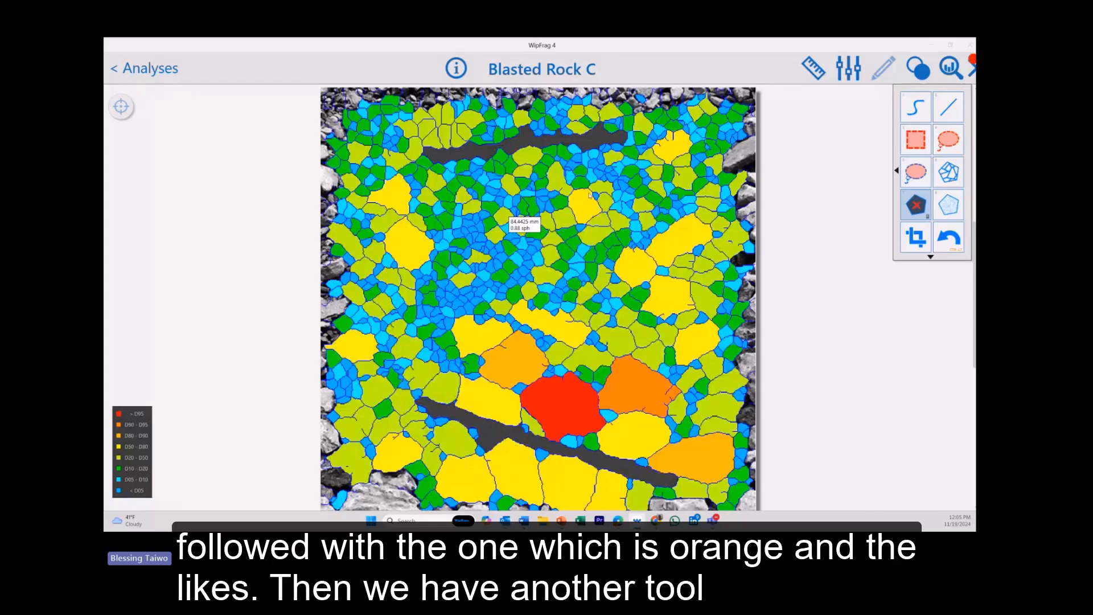
key("space")
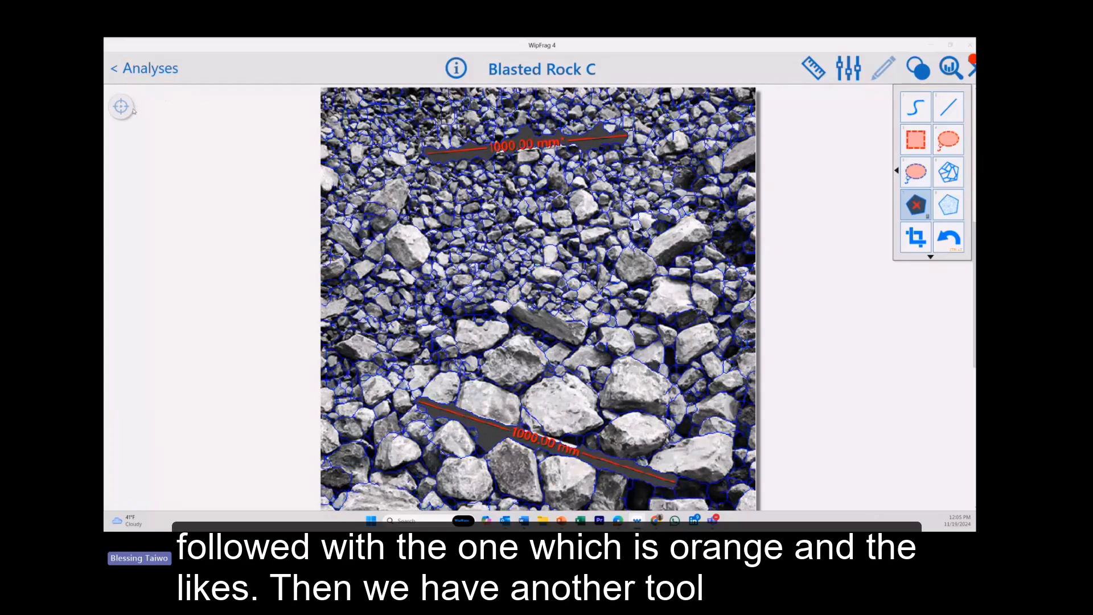
Highlight the 50 largest fragments on the image, and reduce the highlight to the 20 largest.
left_click(121, 110)
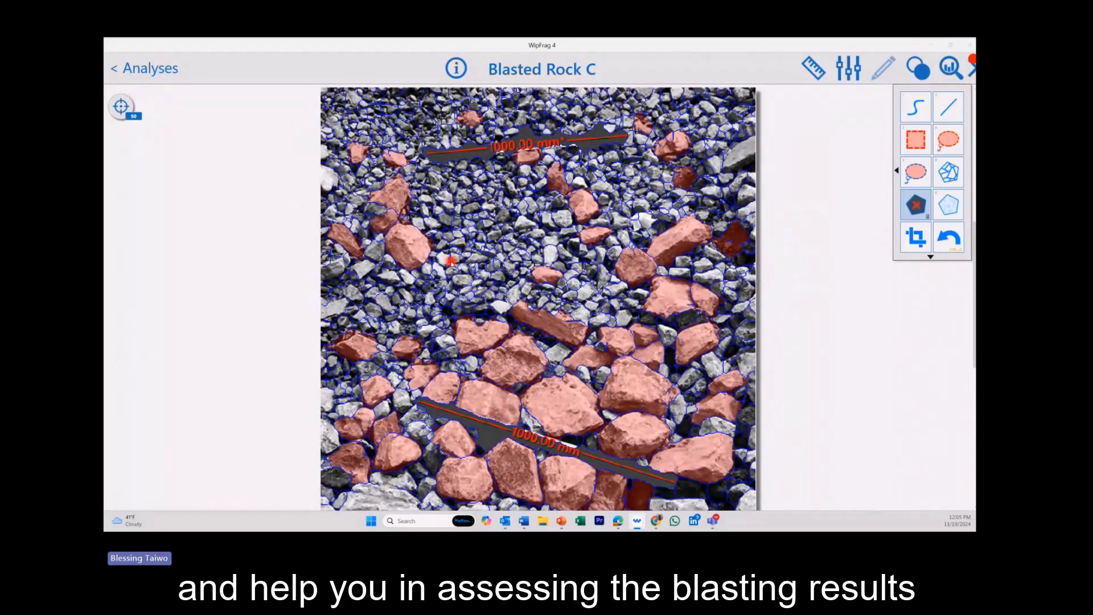
left_click(120, 111)
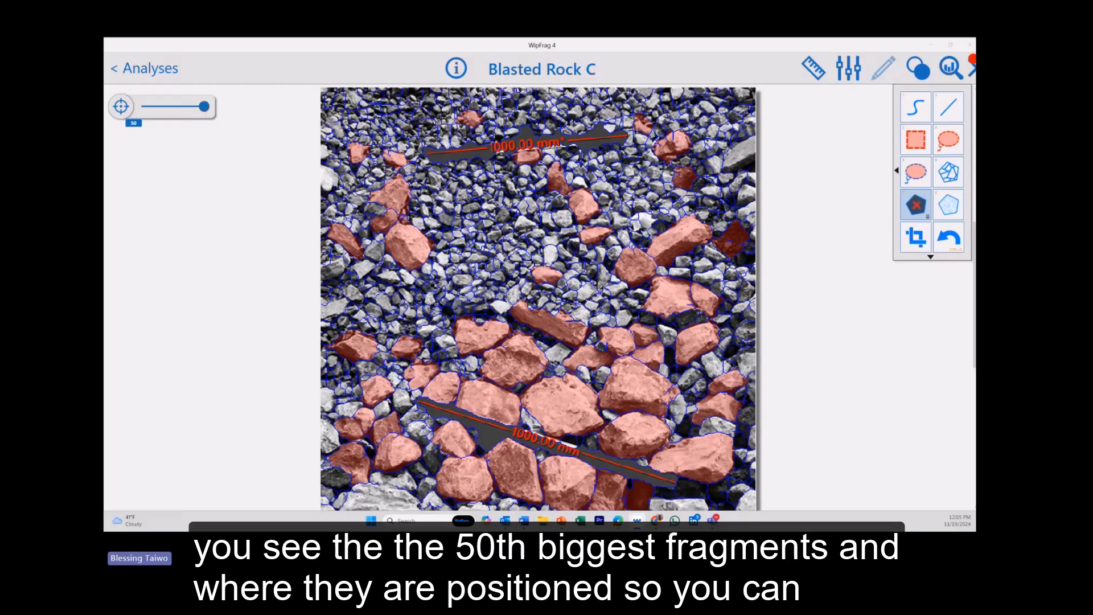
left_click_drag(204, 108, 166, 111)
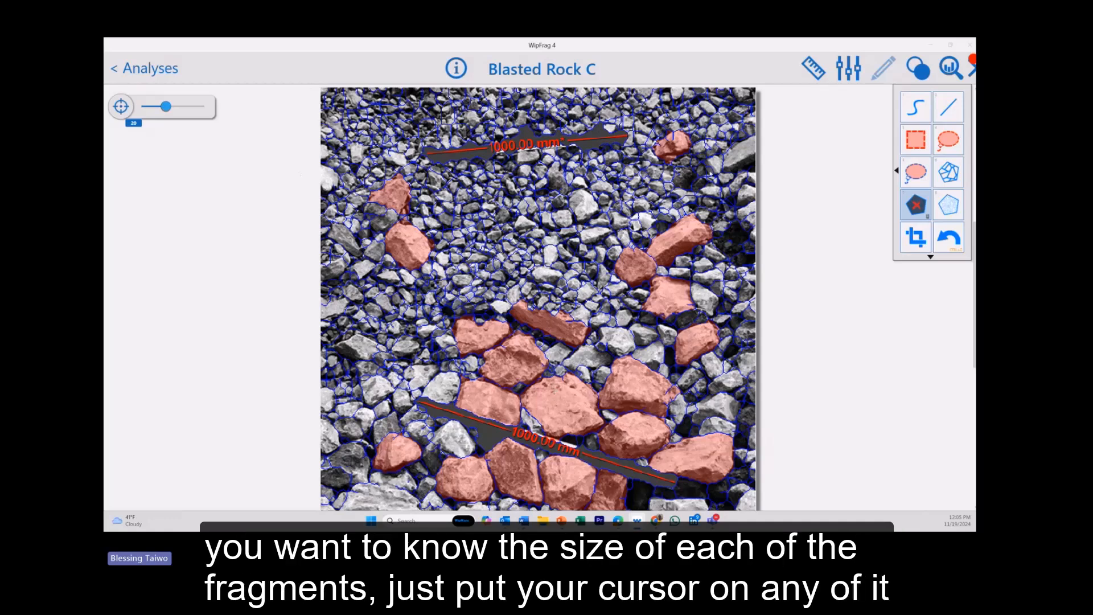
Read the individual sizes of several highlighted boulders, including the large pale one beside the lower scale bar.
right_click(555, 409)
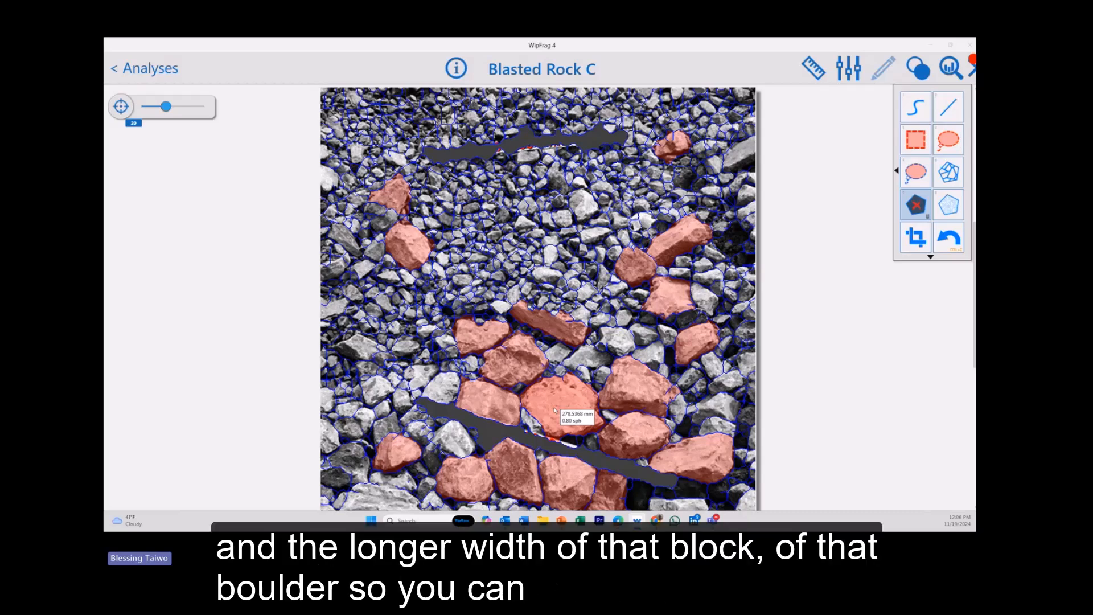
mouse_move(632, 387)
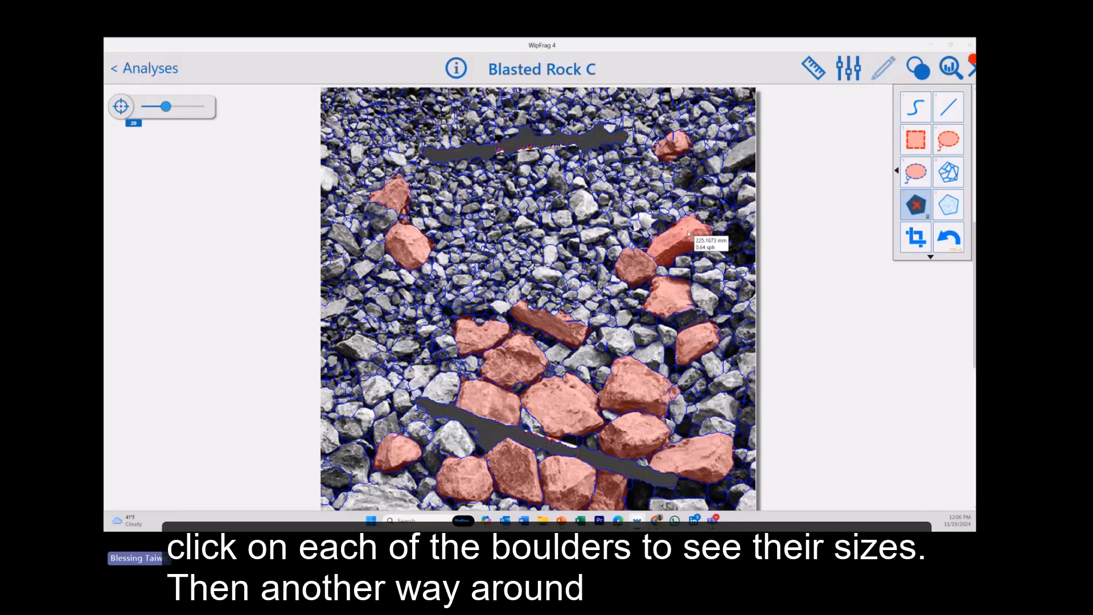
mouse_move(678, 142)
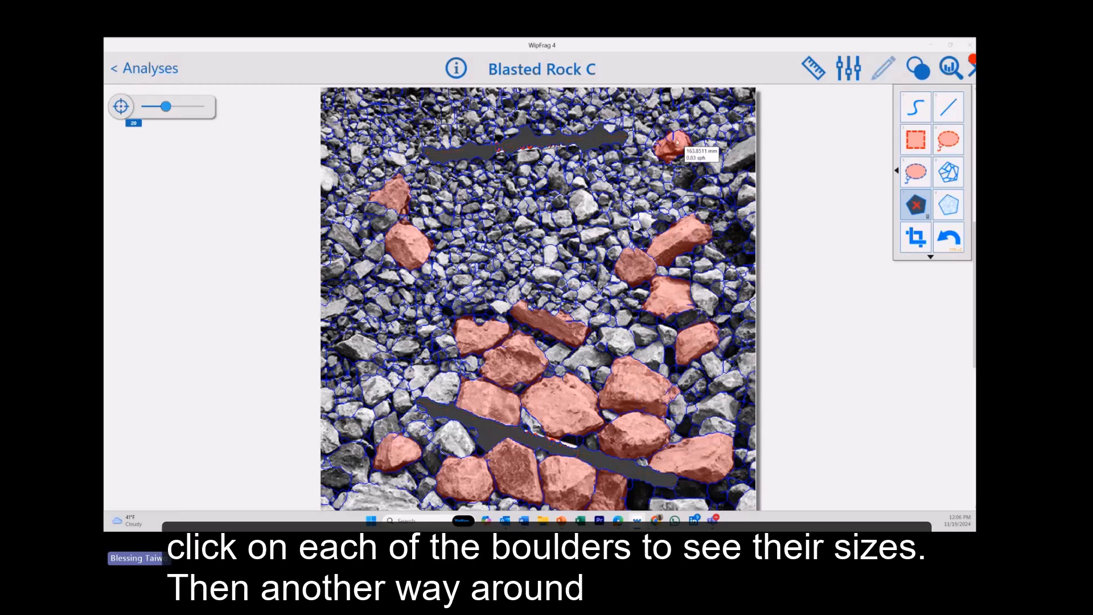
Set the size-based fragment highlight to 200 mm to examine the oversize boulders, and turn the highlighting off.
left_click(126, 109)
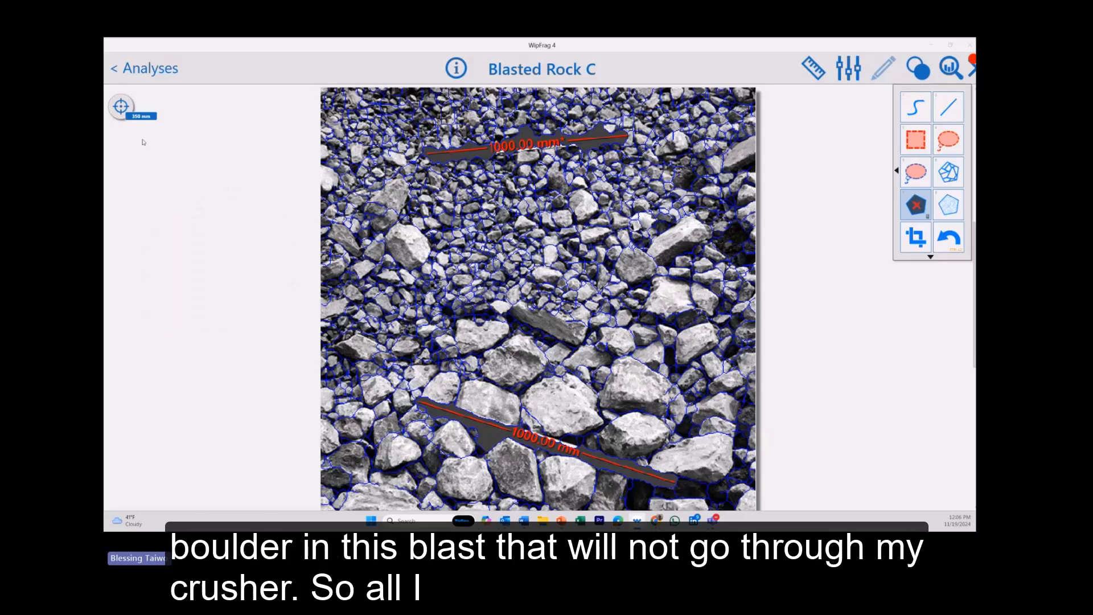
left_click(122, 107)
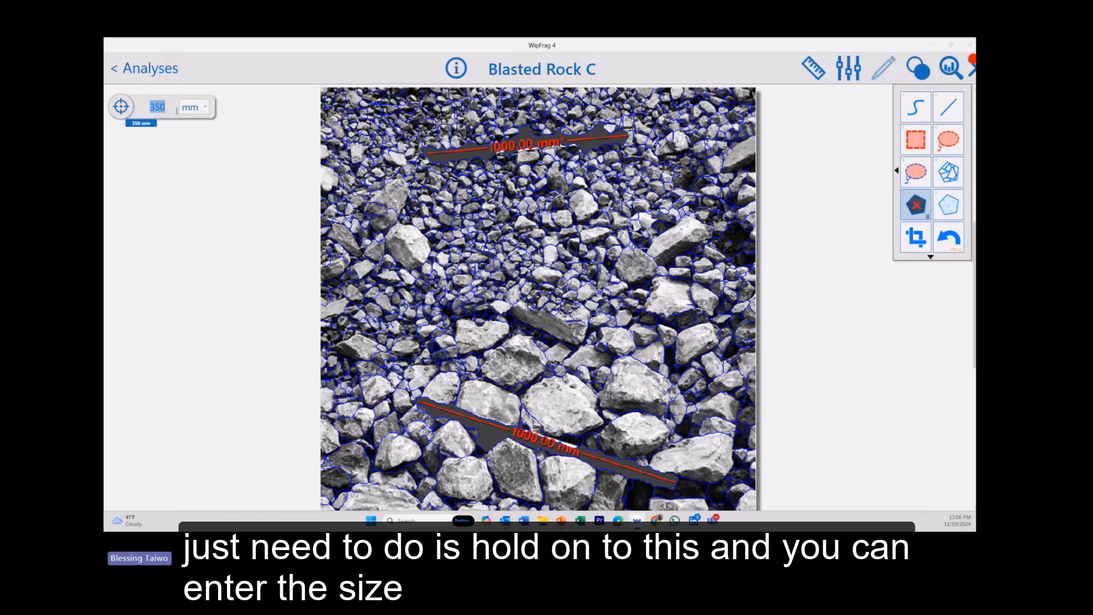
type("200")
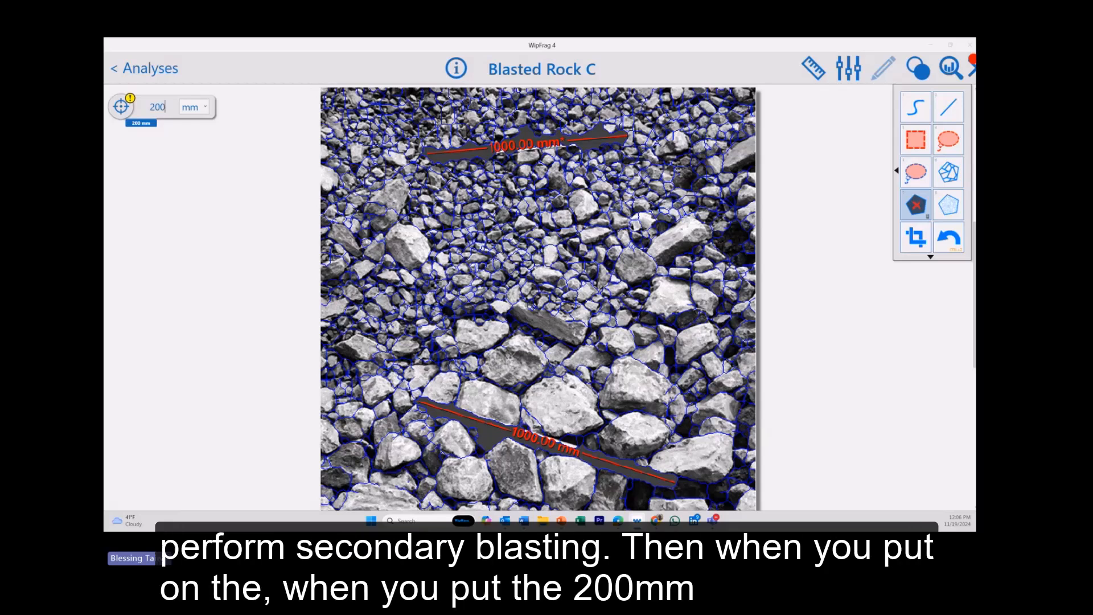
left_click(122, 107)
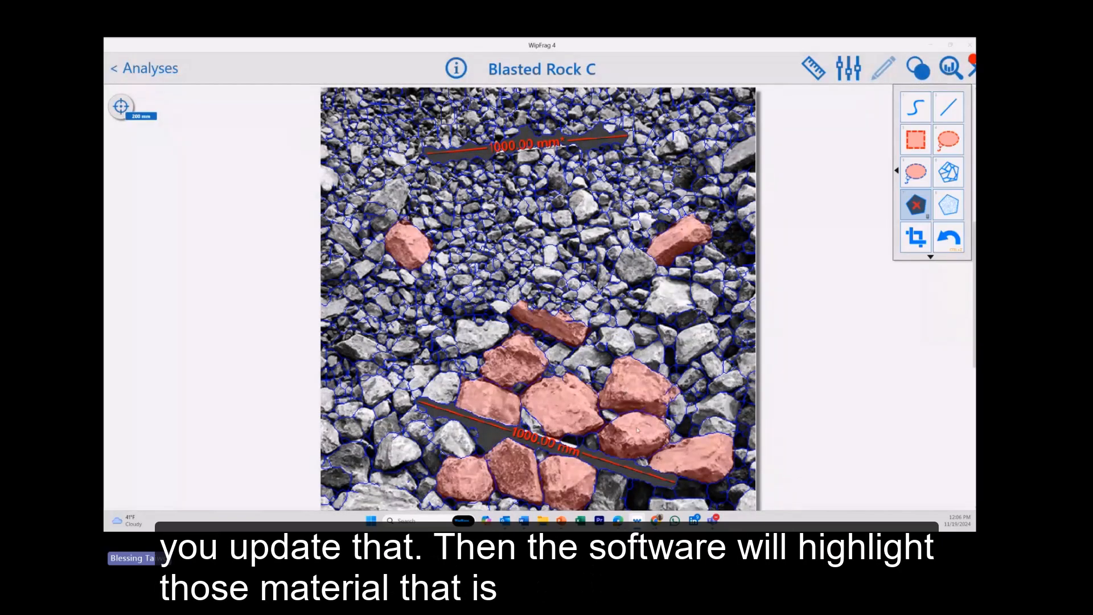
right_click(556, 413)
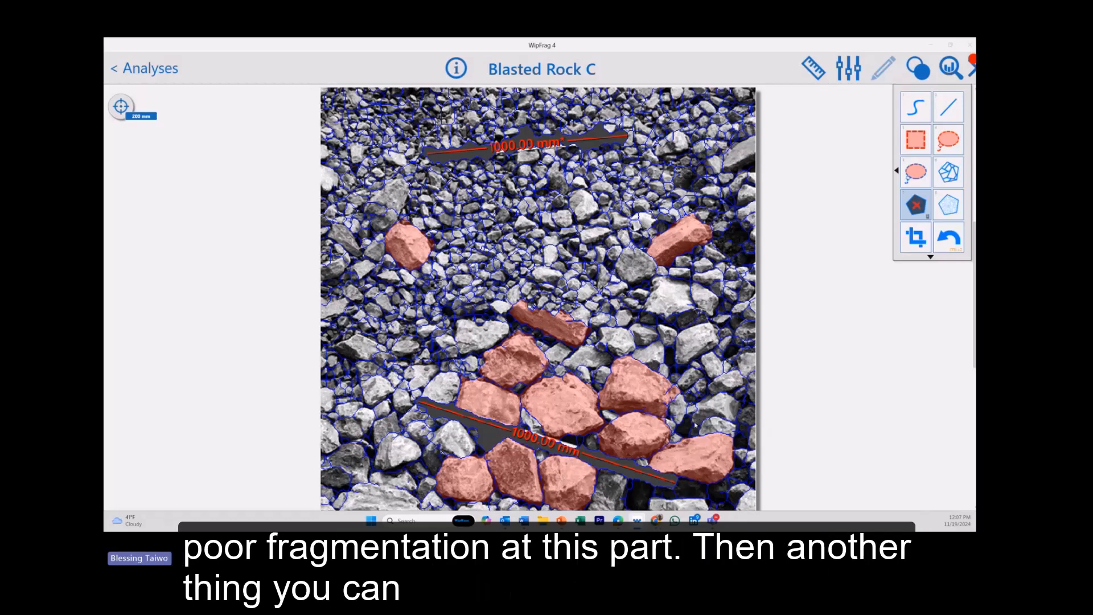
left_click(114, 108)
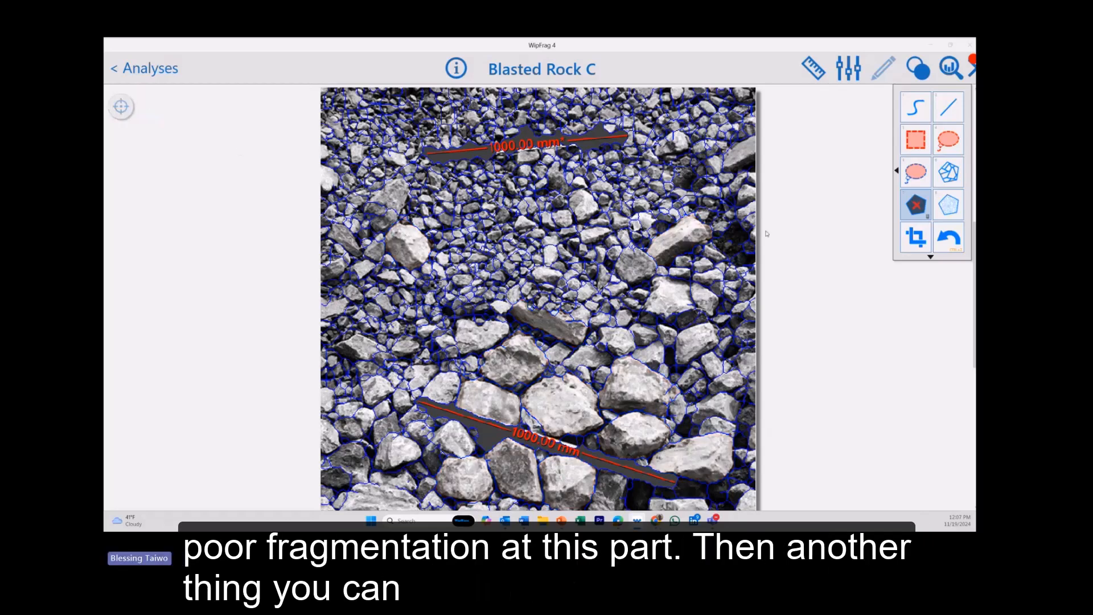
Define Color ID 1 for the whitish material by sampling the large boulder above the lower scale bar and the pale boulder's edge further up.
left_click(917, 67)
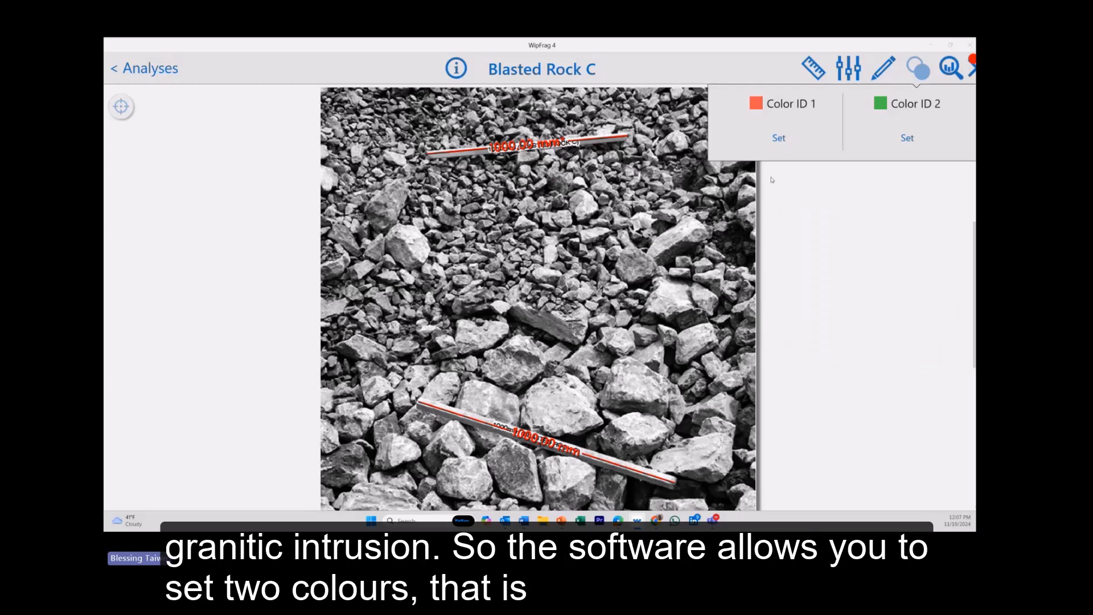
left_click(778, 139)
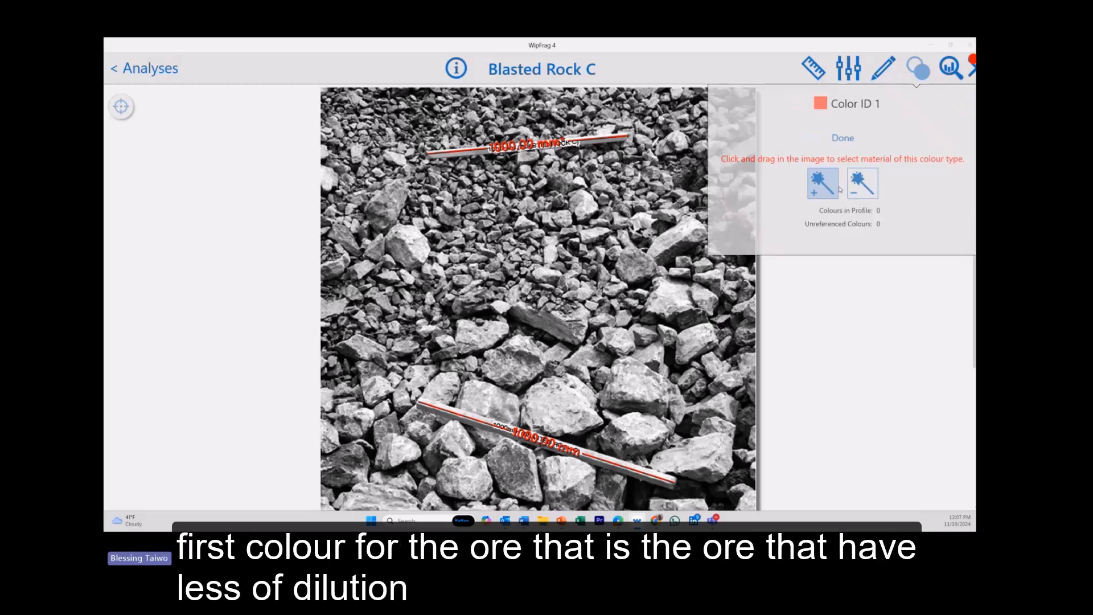
left_click(558, 416)
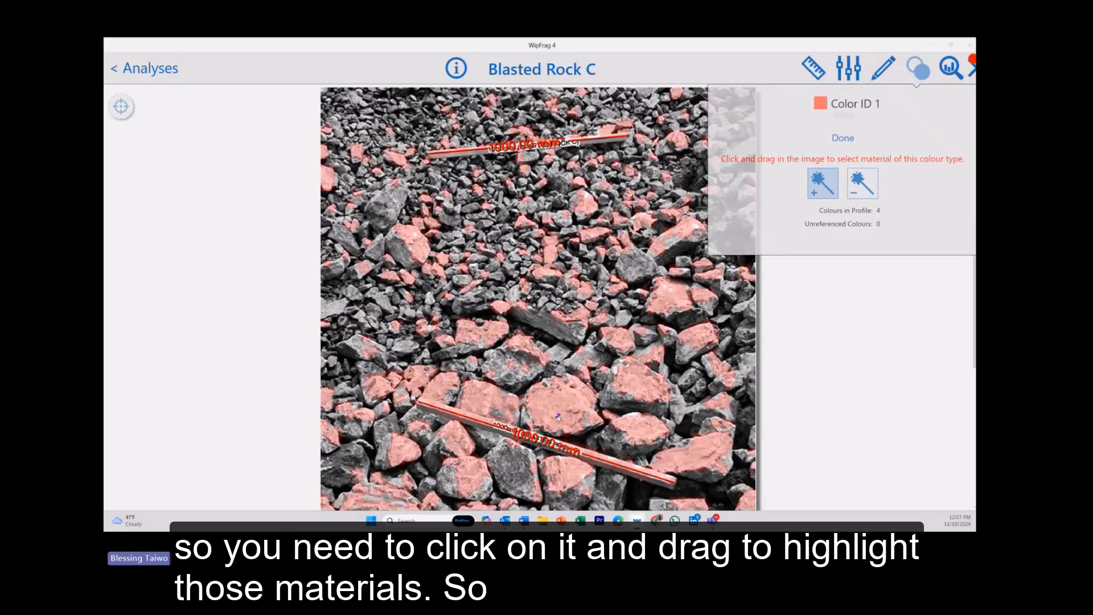
left_click_drag(558, 417, 559, 435)
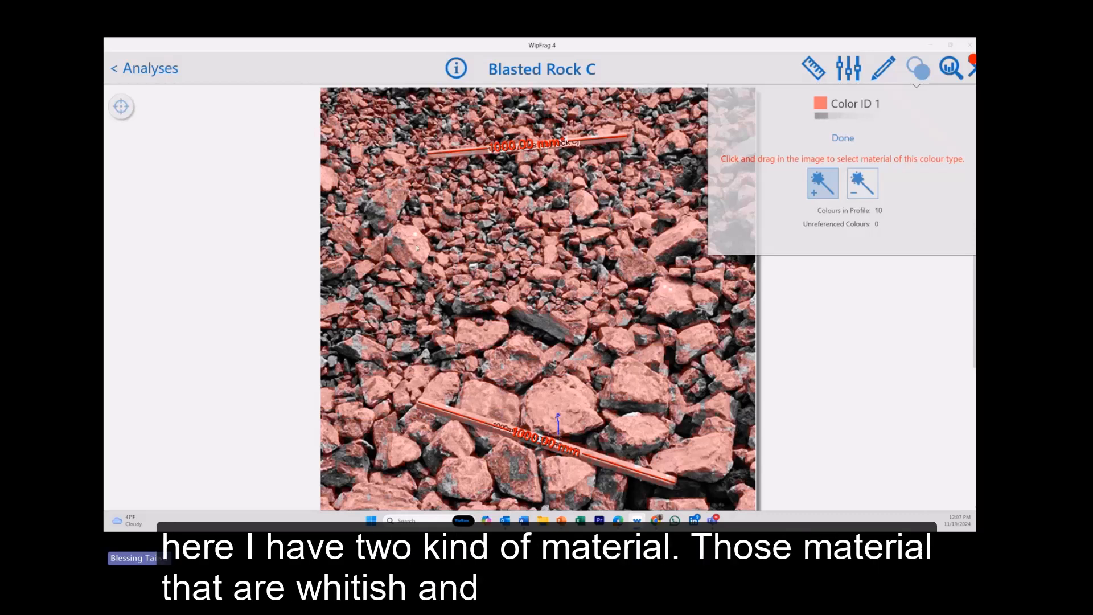
left_click(389, 236)
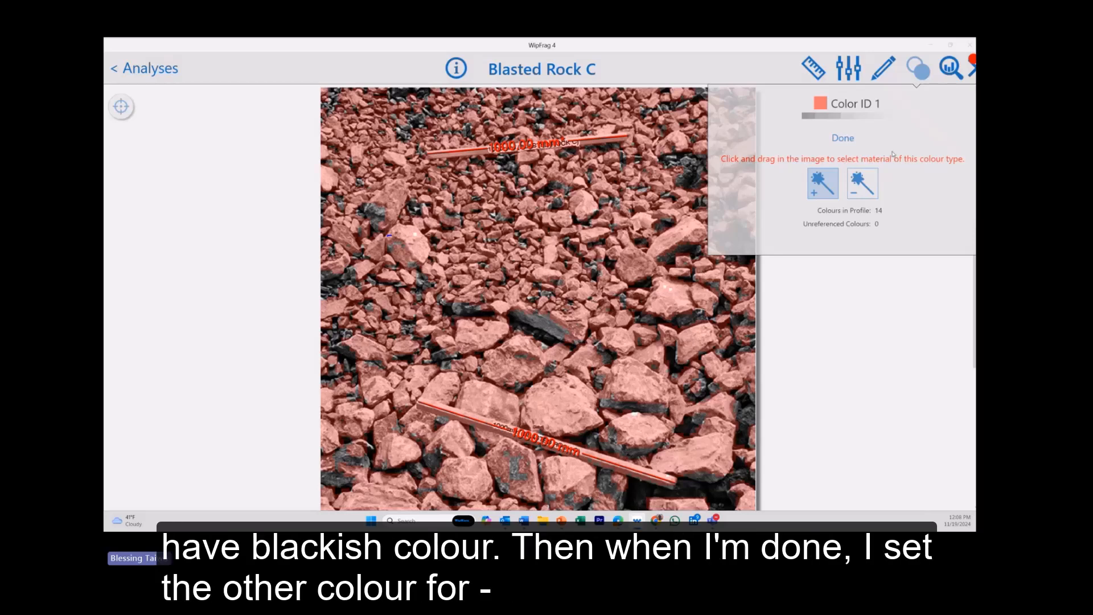
left_click(843, 138)
Define Color ID 2 for the blackish material by sampling the dark side of the elongated rock near the middle.
left_click(913, 106)
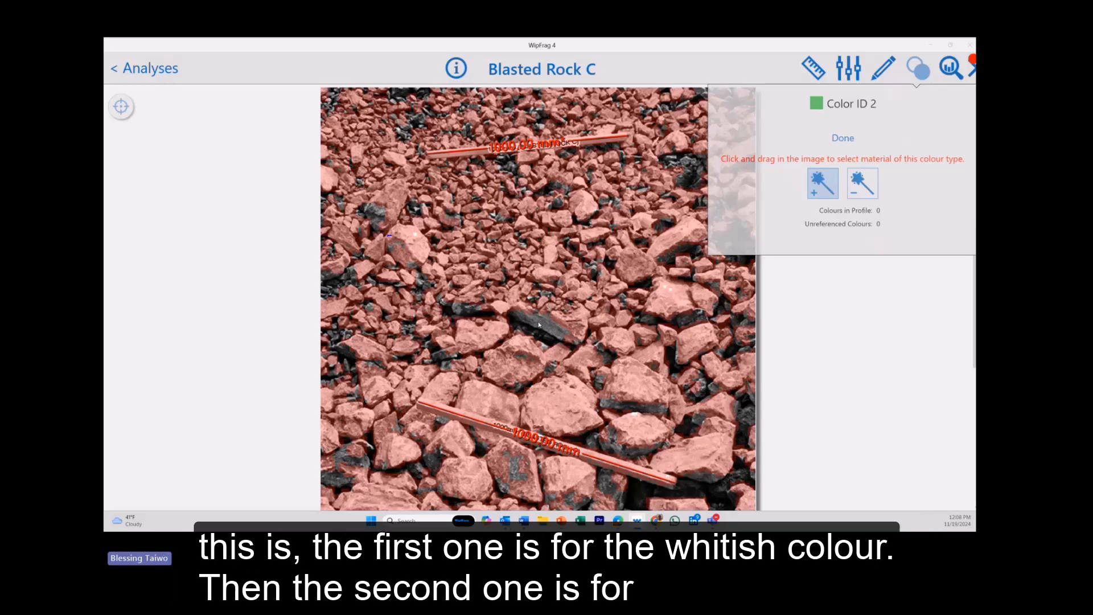
mouse_move(537, 325)
left_mouse_down()
mouse_move(551, 331)
mouse_move(527, 326)
left_mouse_up()
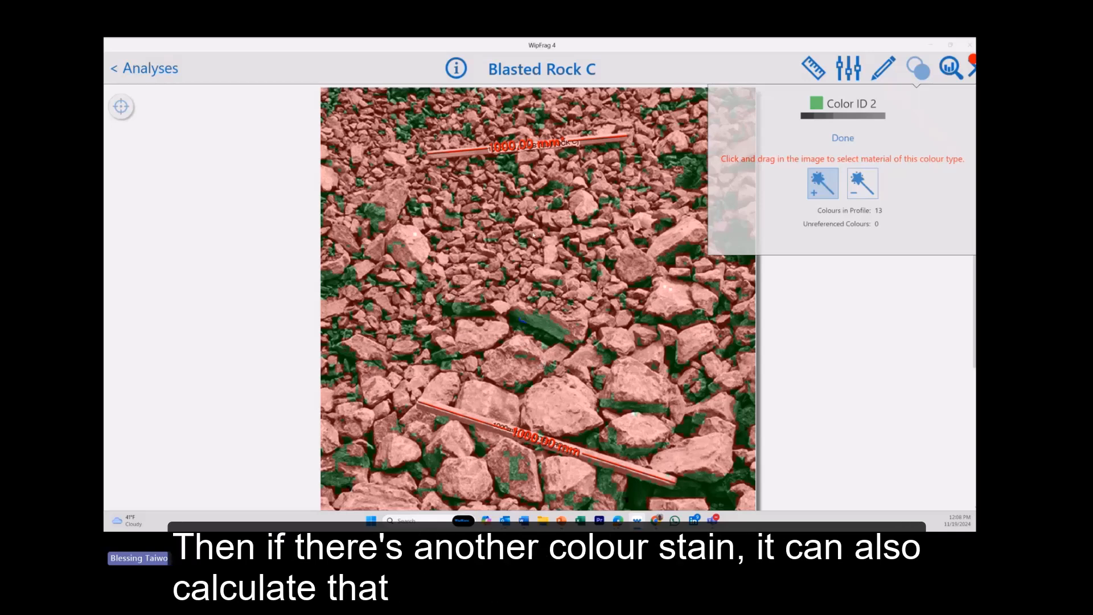
left_click(838, 139)
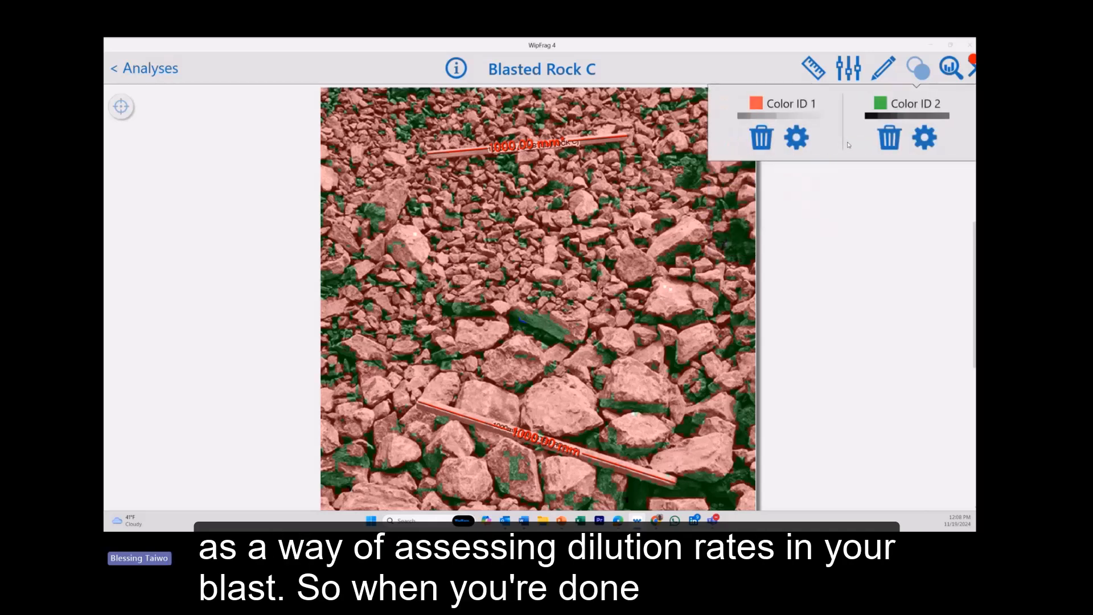
Show the particle size distribution chart for Blasted Rock C and open its title for editing.
left_click(954, 68)
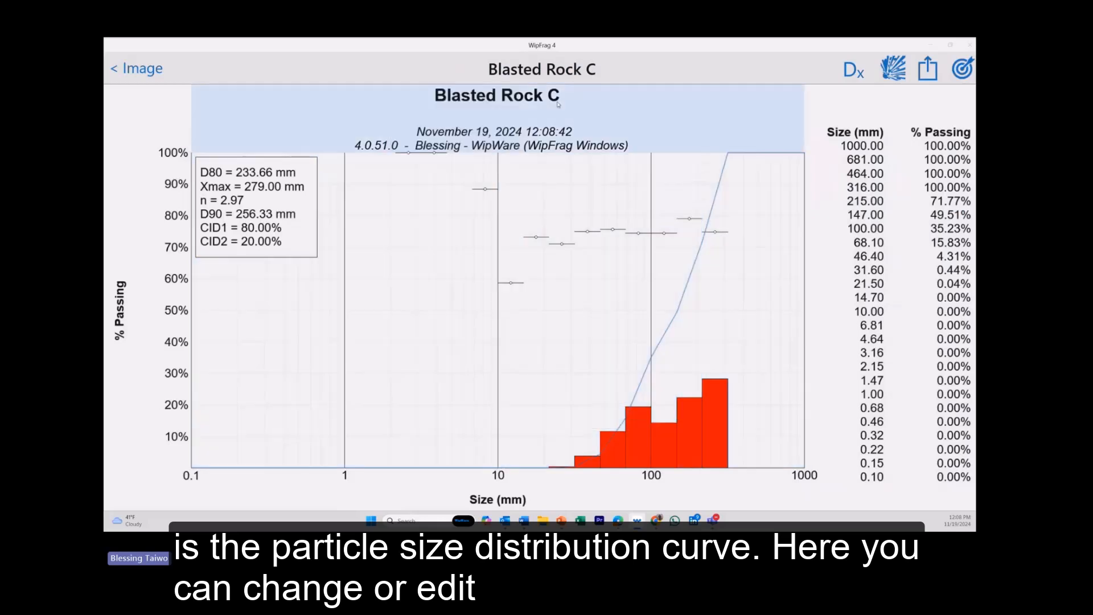
left_click(558, 105)
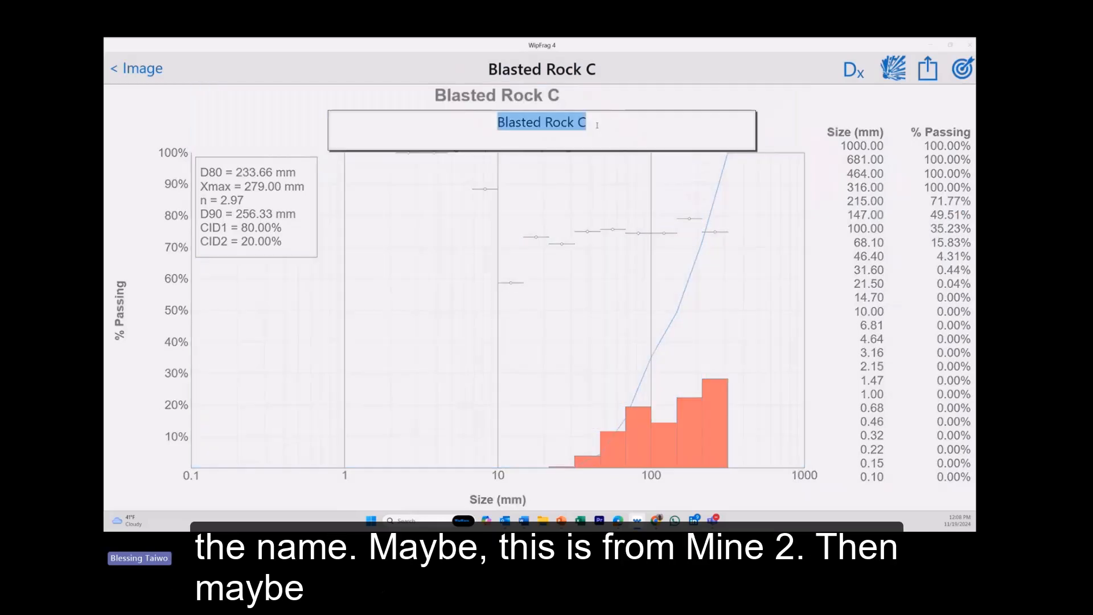
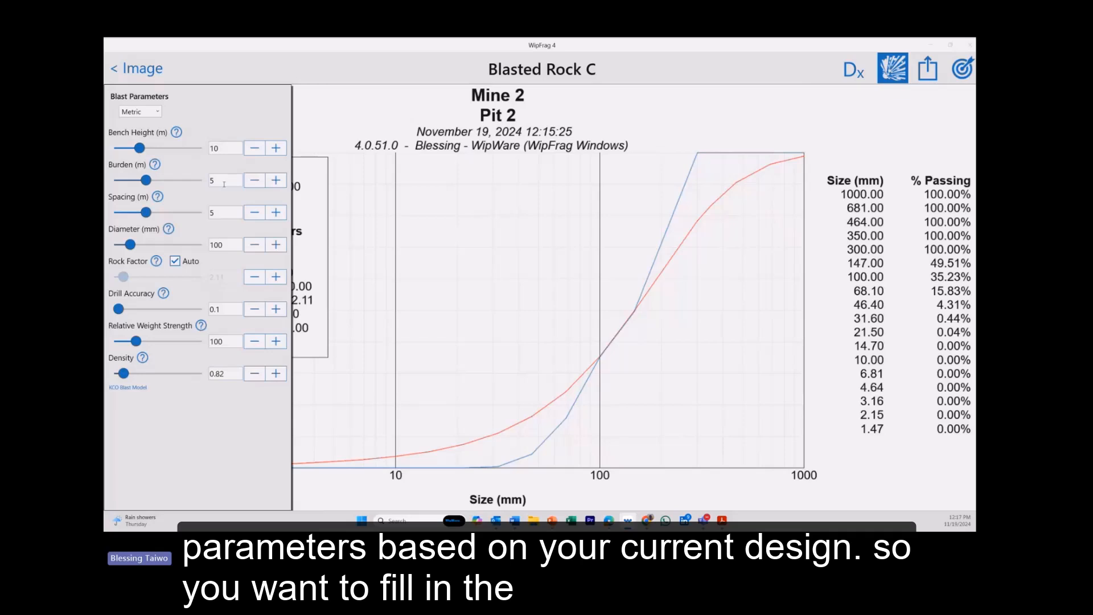
Set the blast parameters to a bench height of 9 m, a burden of 3 m and a spacing of 3 m.
double_click(229, 150)
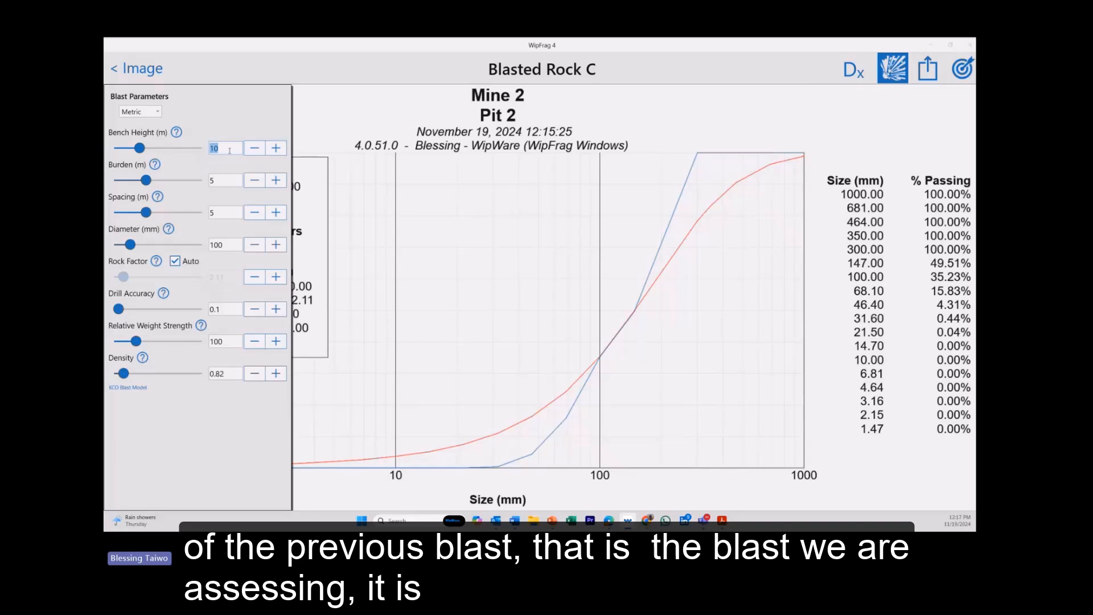
type("9")
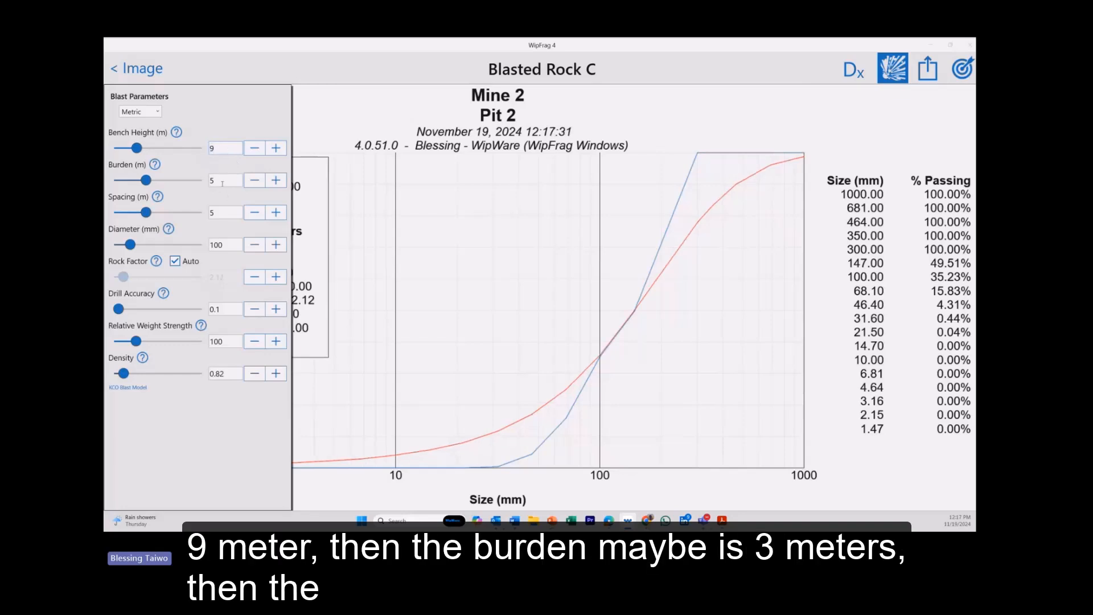
double_click(222, 183)
type("3")
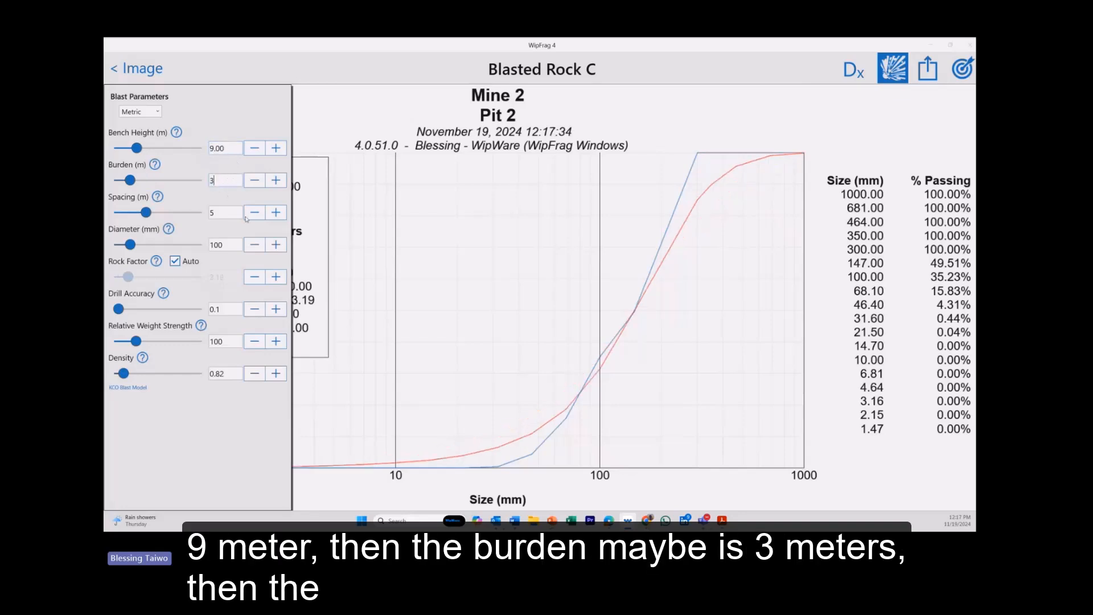
double_click(223, 213)
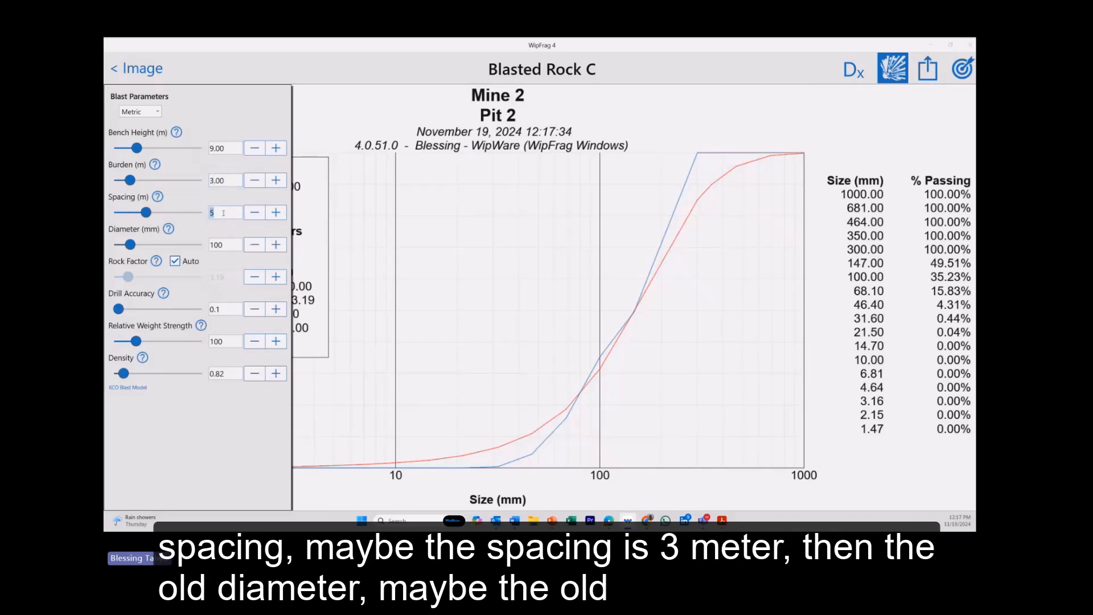
type("3")
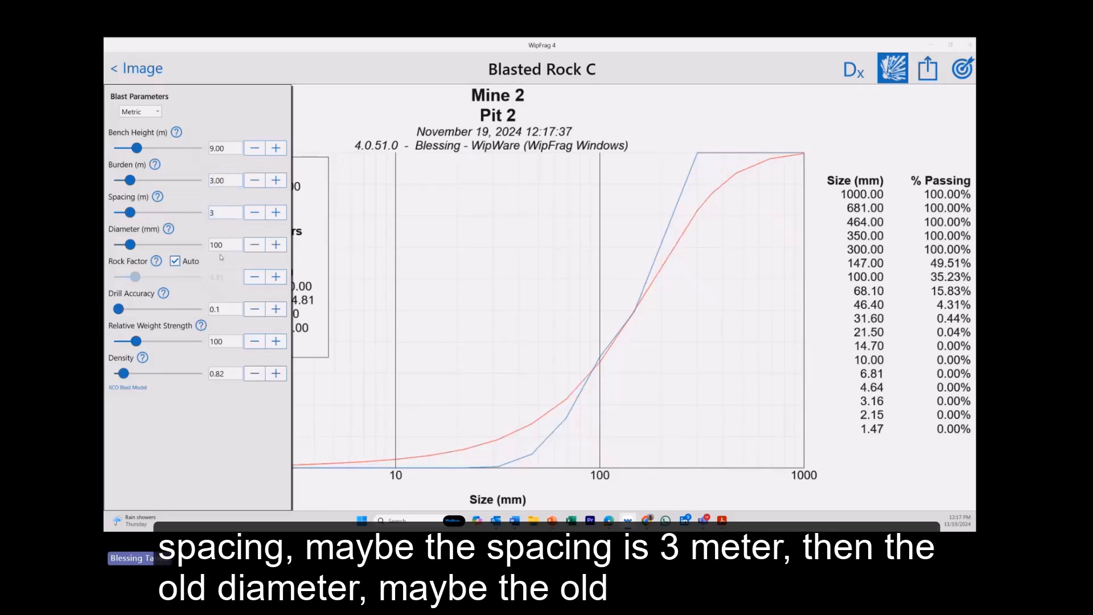
Set the blast hole diameter to 72 mm.
double_click(223, 246)
type("7")
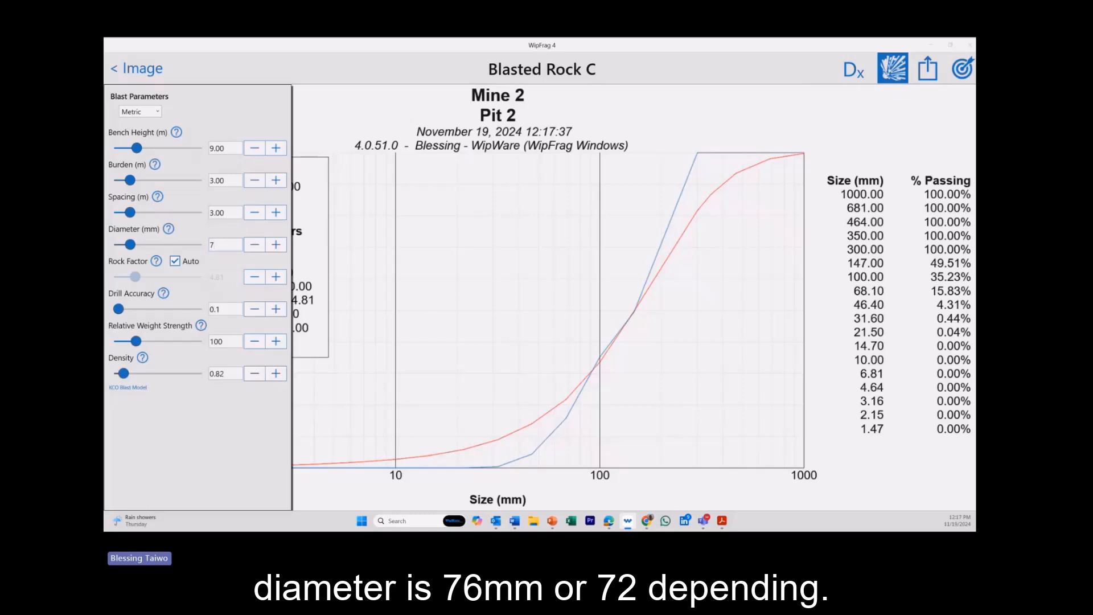
type("6")
key("BackSpace")
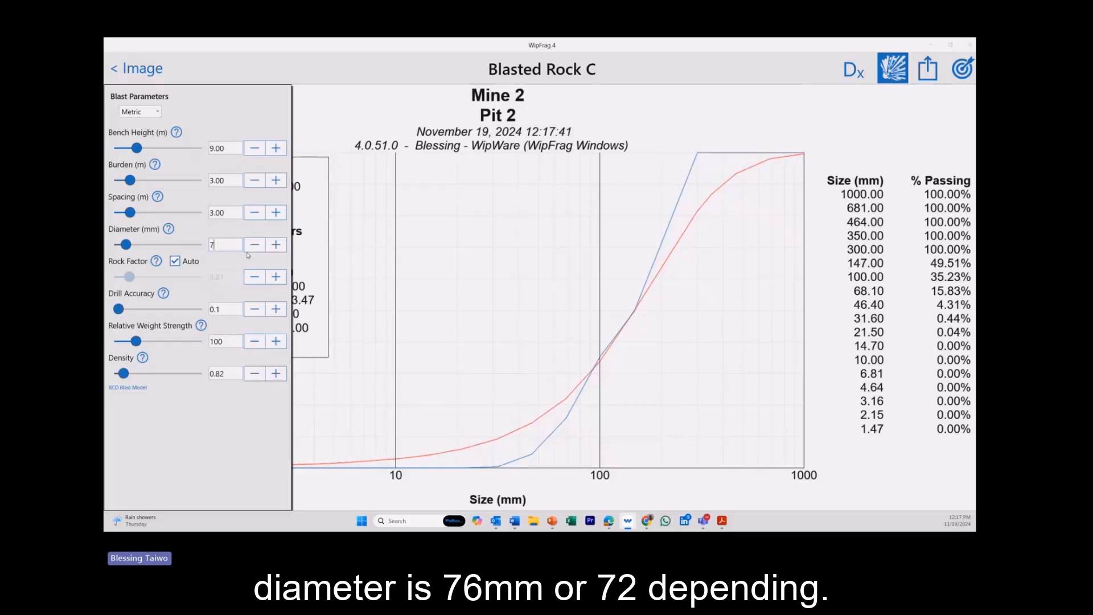
type("2")
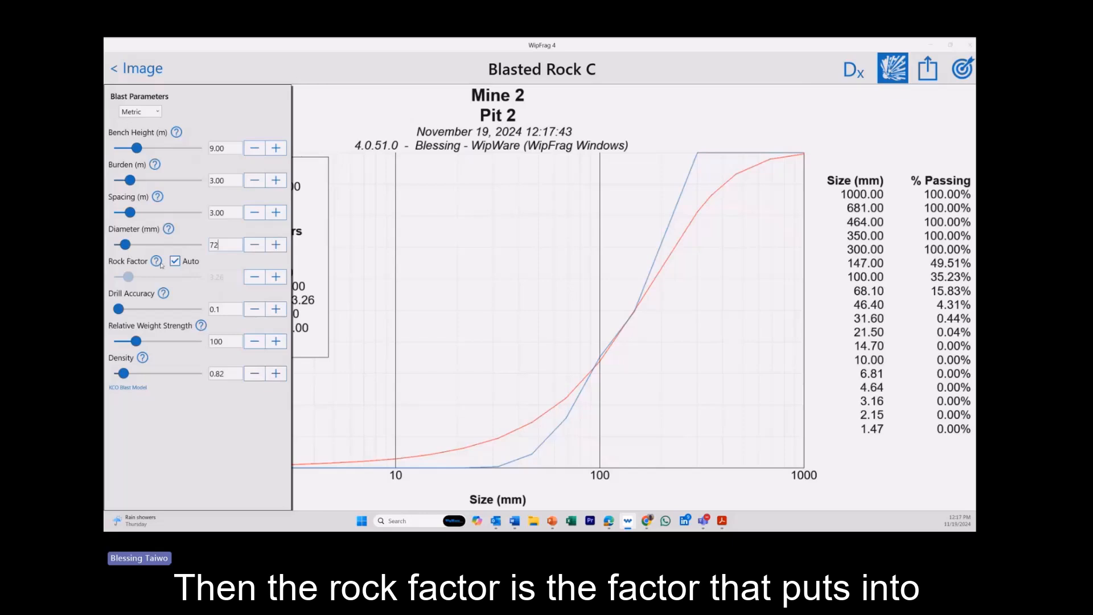
Turn the automatic rock factor calculation off and back on.
mouse_move(161, 265)
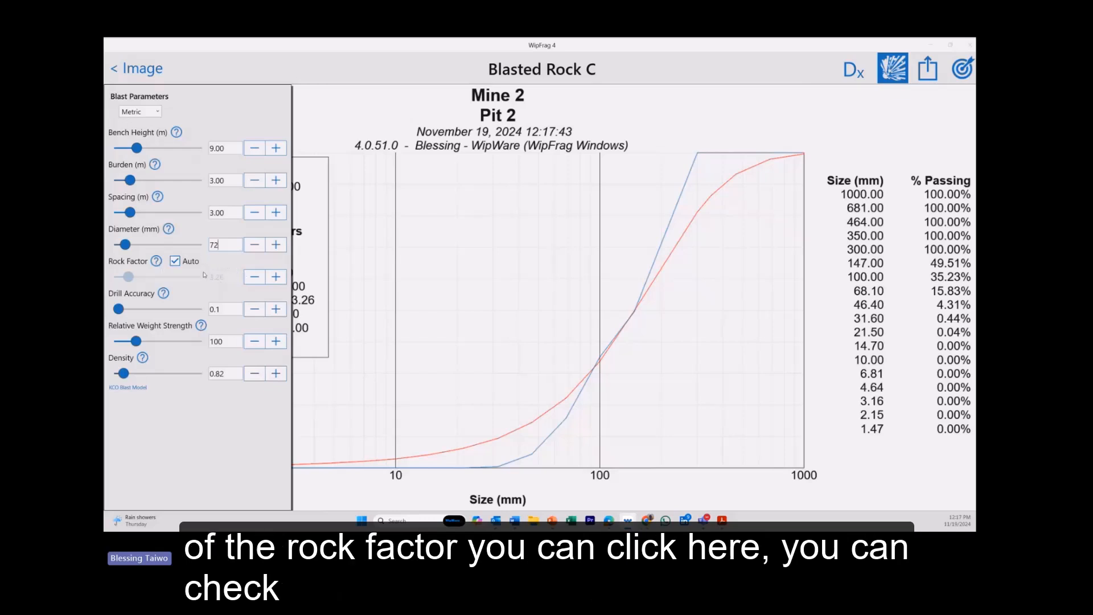
left_click(175, 262)
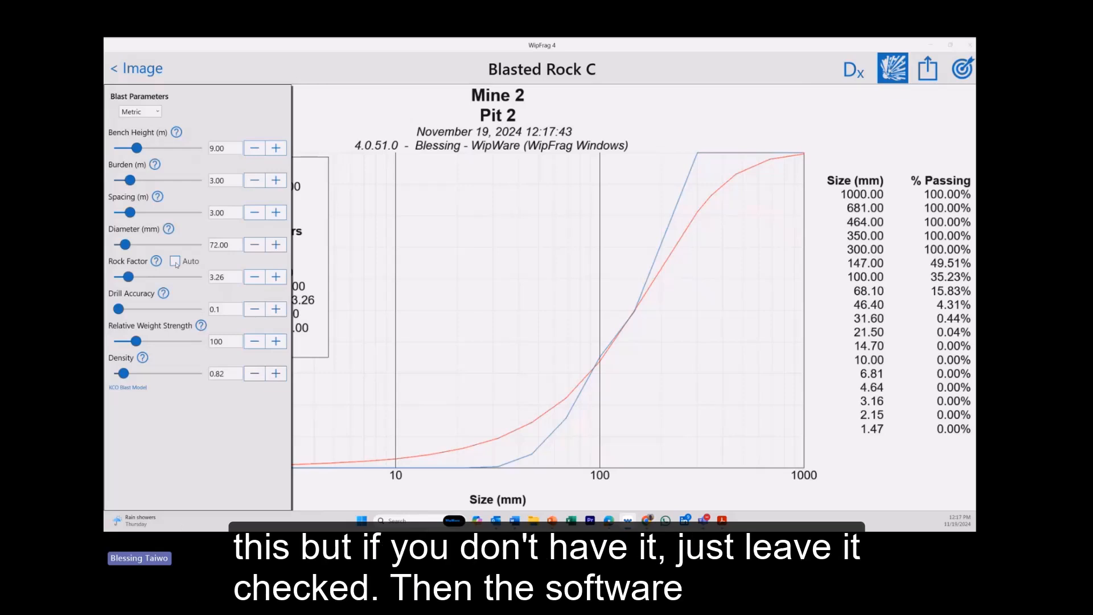
left_click(176, 263)
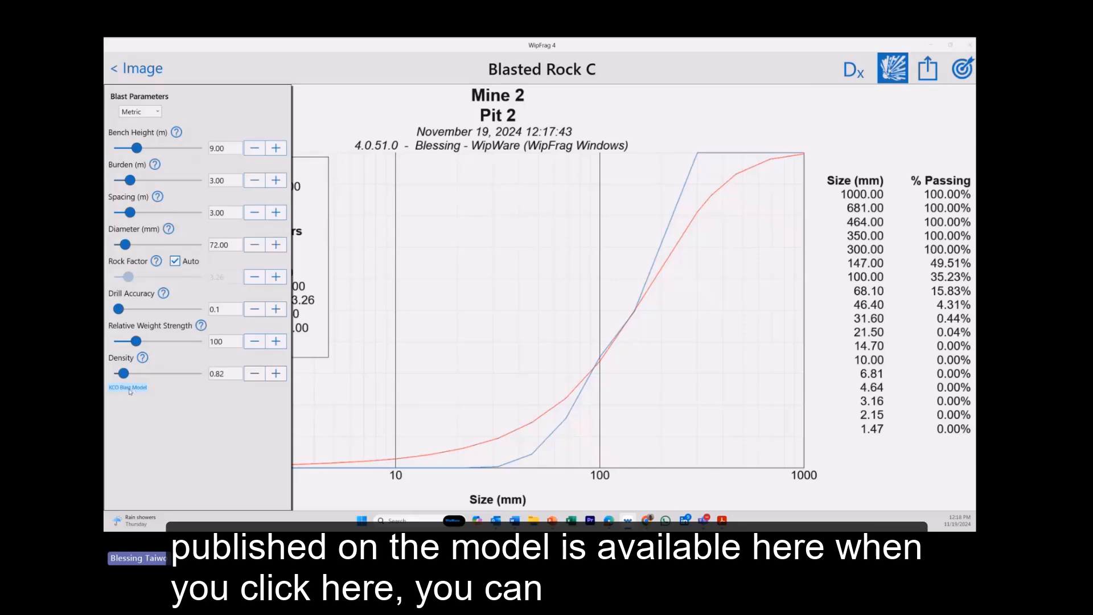
Consult the published paper on the KCO blast model and return to the blast parameters.
left_click(128, 388)
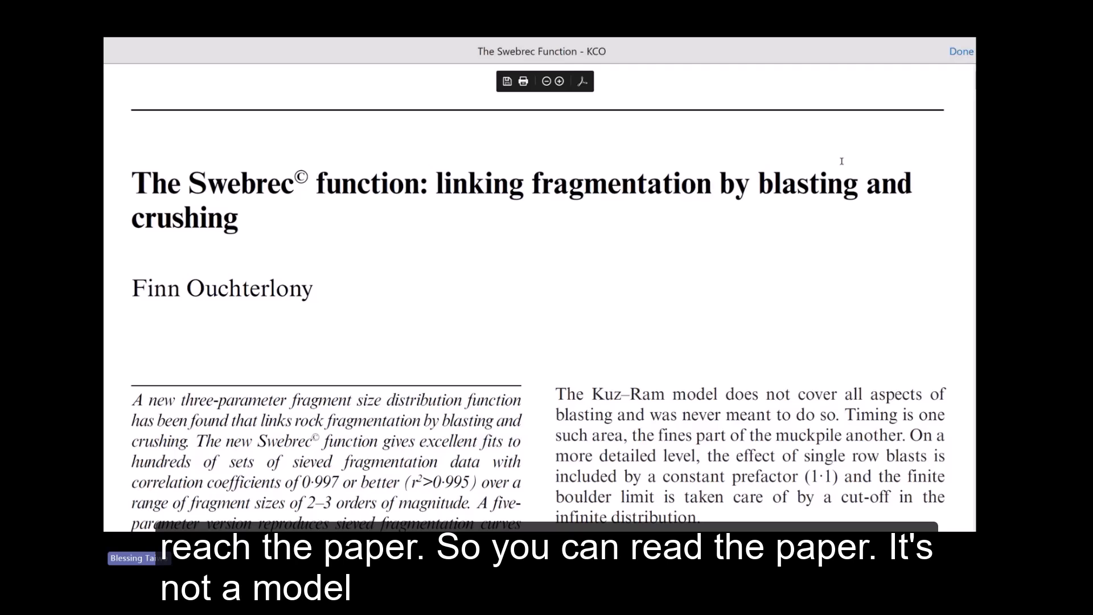
left_click(962, 51)
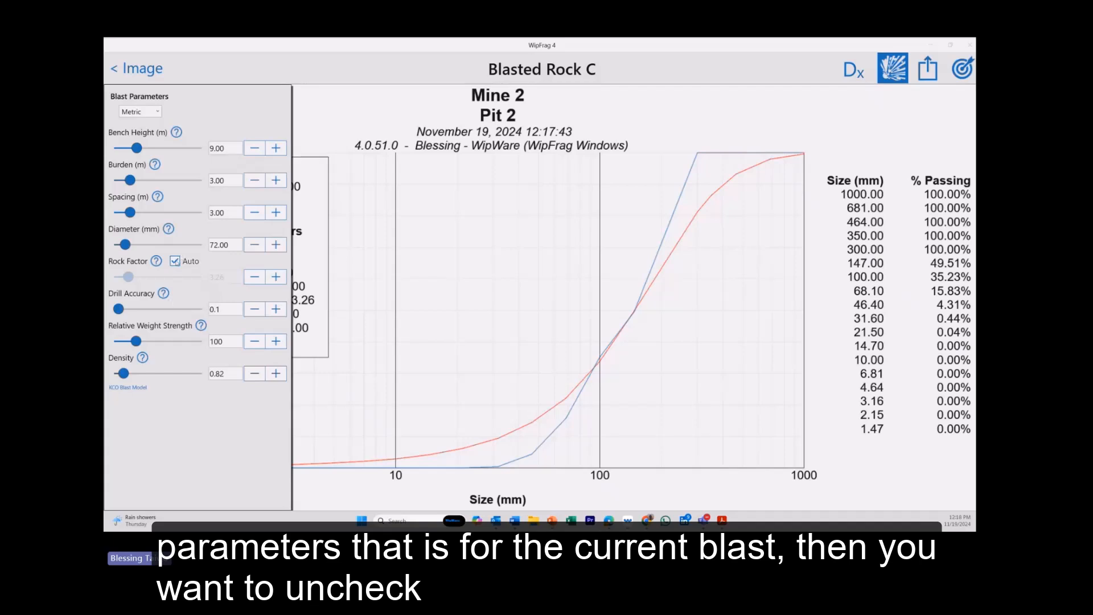
Turn off the automatic rock factor and set both the burden and the spacing to 2.8 m.
left_click(176, 261)
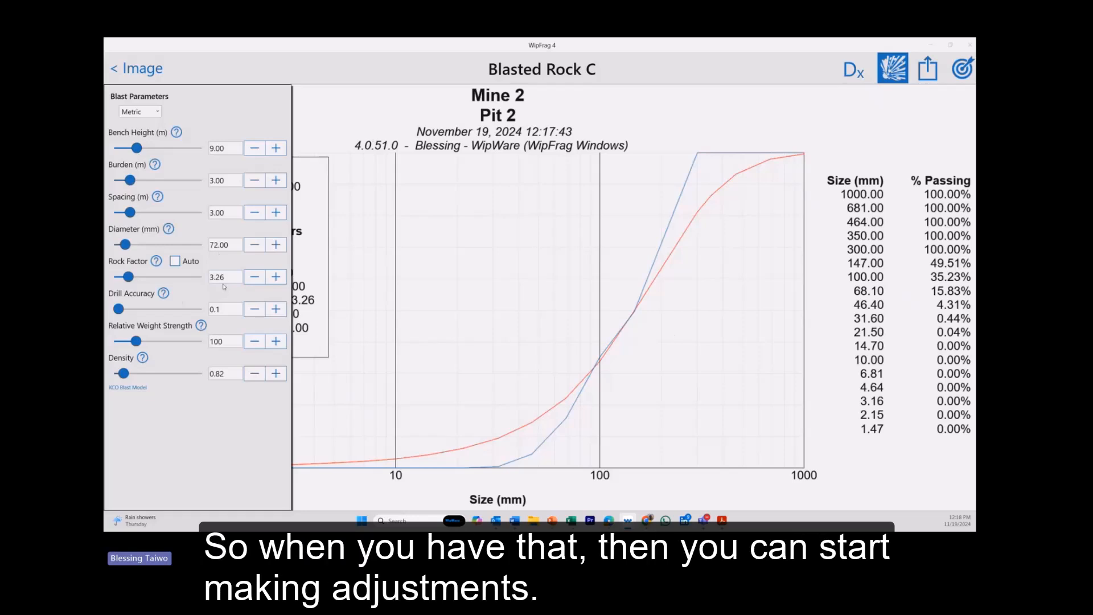
double_click(227, 183)
type("2.8")
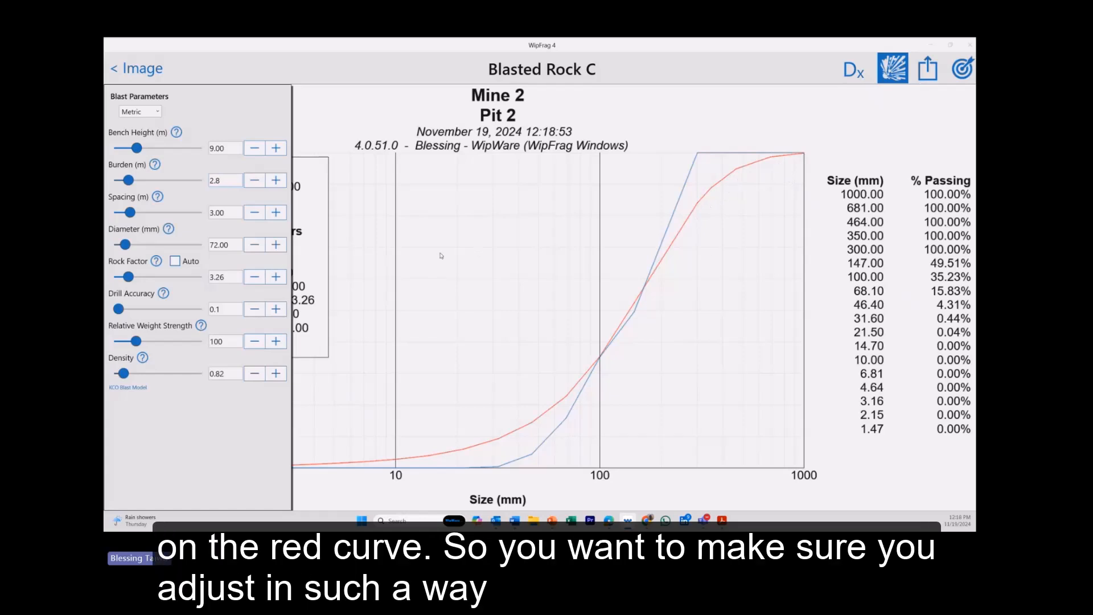
double_click(223, 210)
type("2.8")
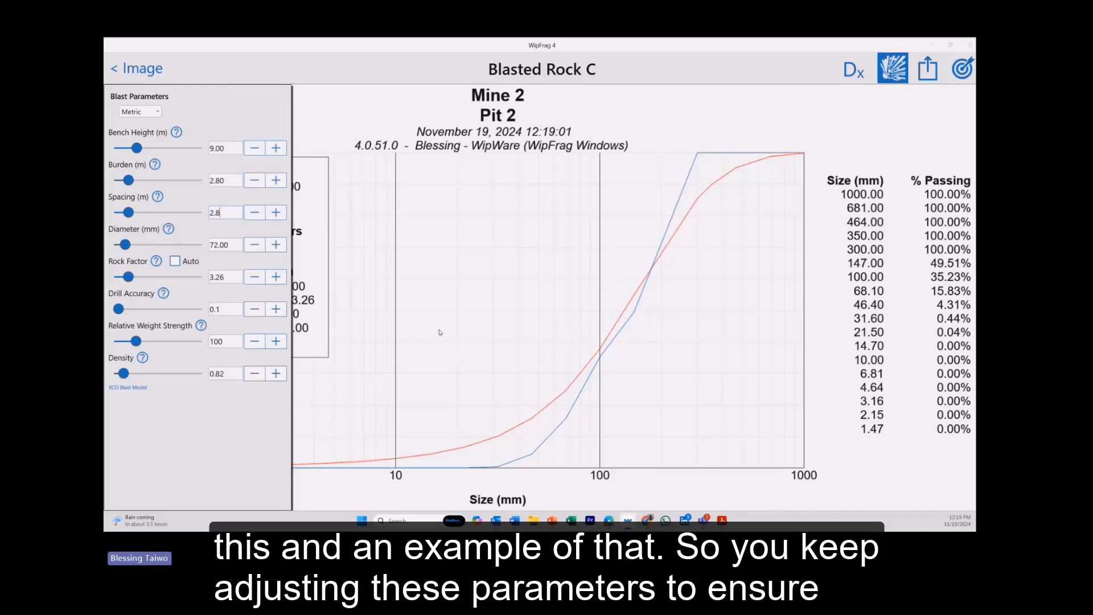
Set the burden to 2 m, save the blast parameters to the analysis, and return to the measured size distribution.
left_click(232, 181)
type("2")
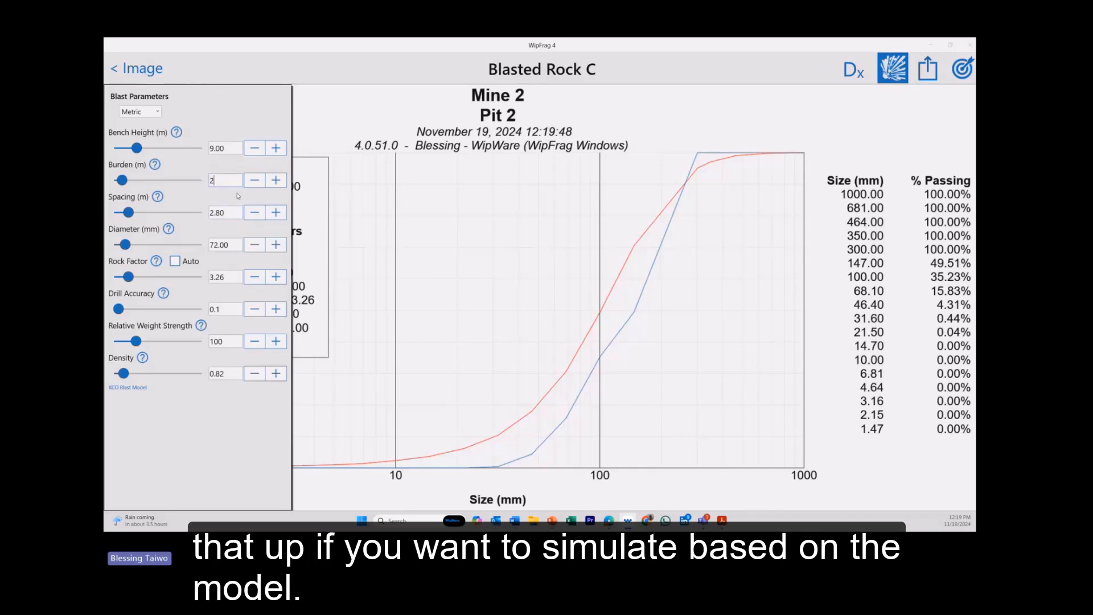
left_click(438, 218)
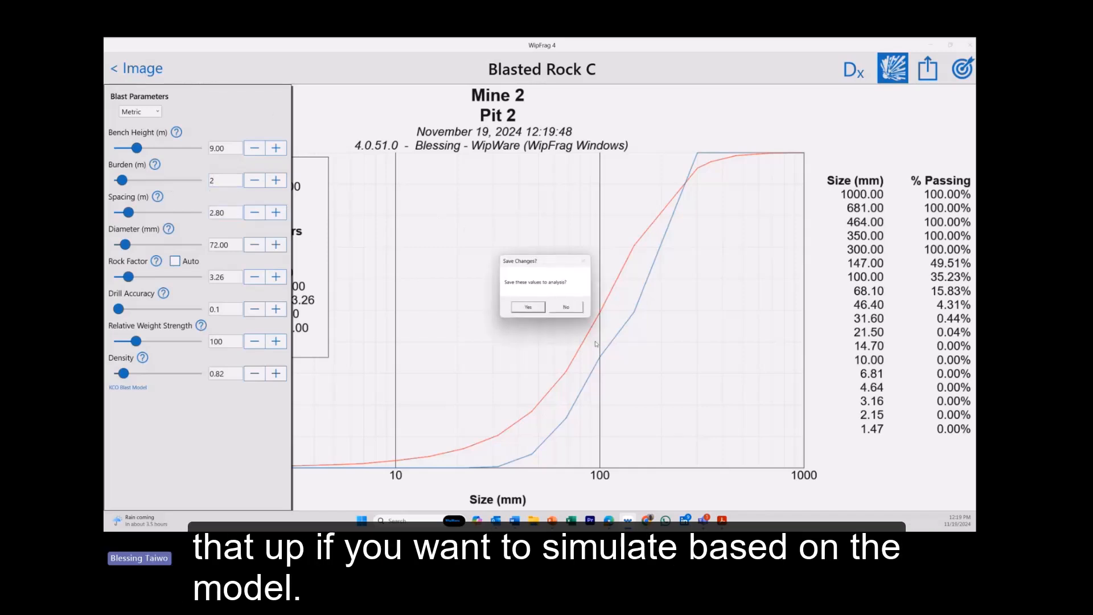
left_click(528, 306)
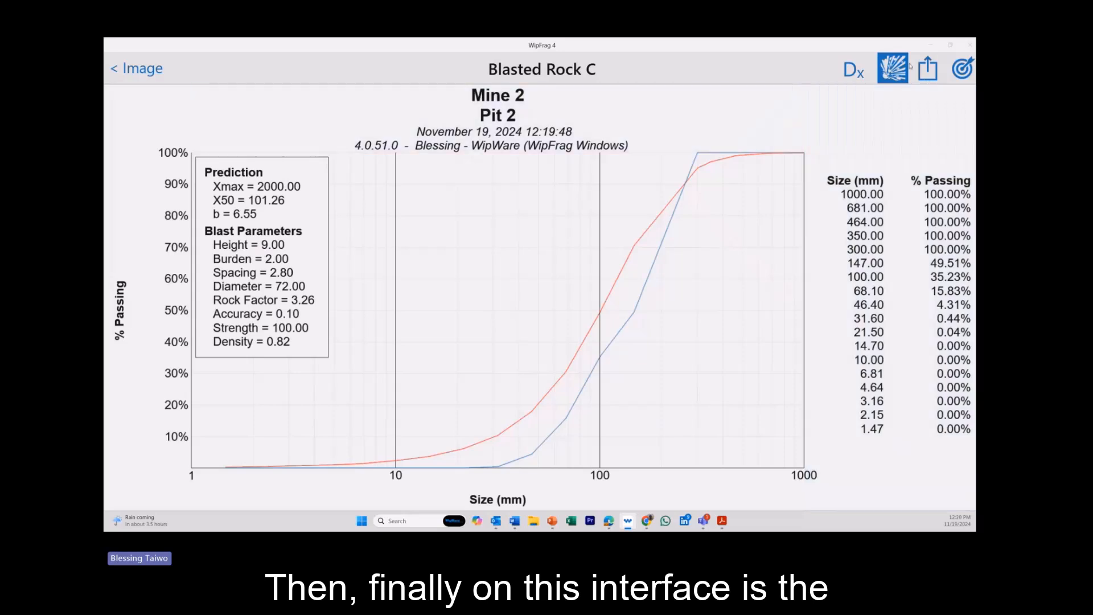
left_click(906, 67)
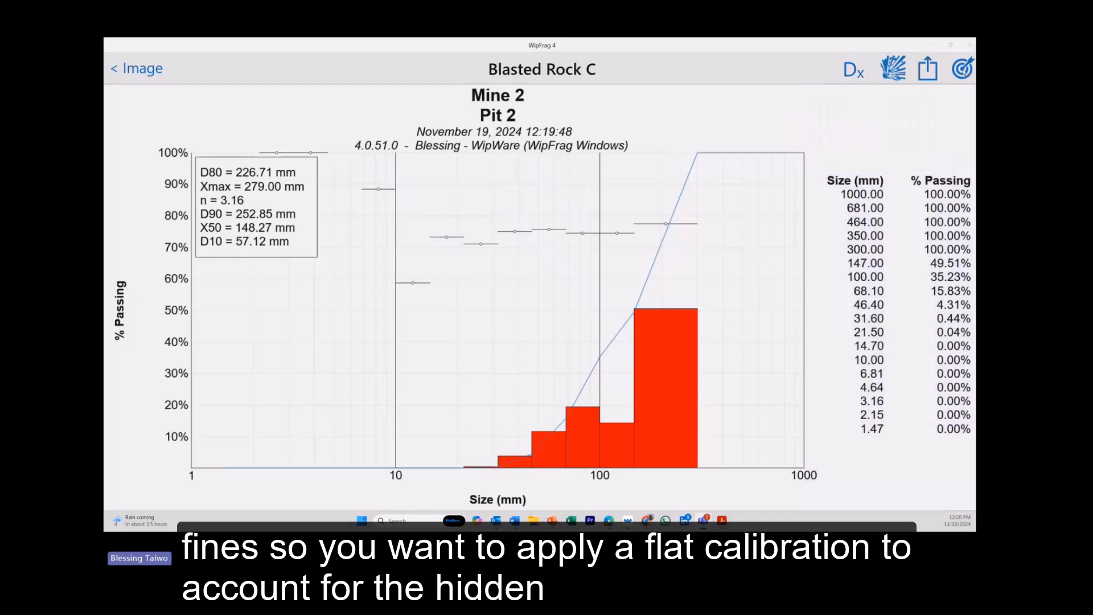
Apply a calibration for hidden fines to the size distribution, and reset it to No Calibration.
left_click(963, 72)
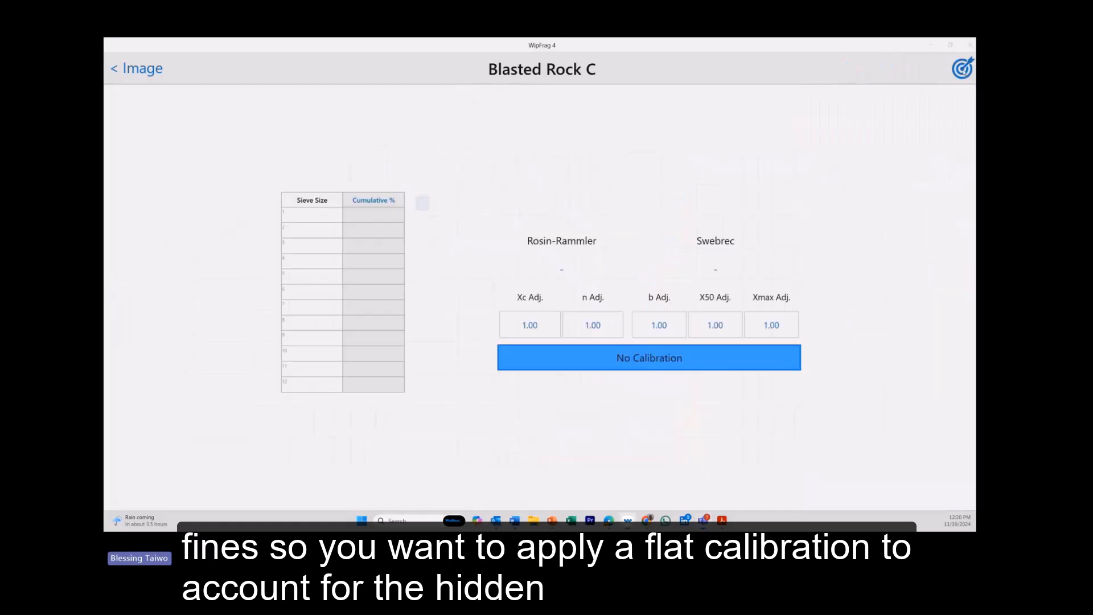
left_click(723, 255)
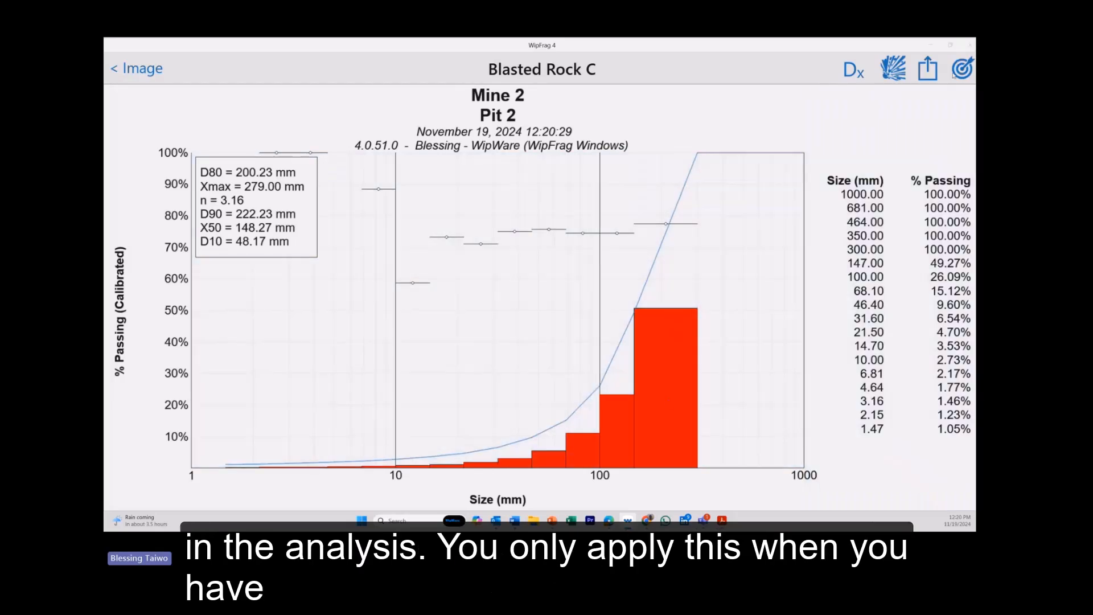
left_click(956, 72)
left_click(665, 367)
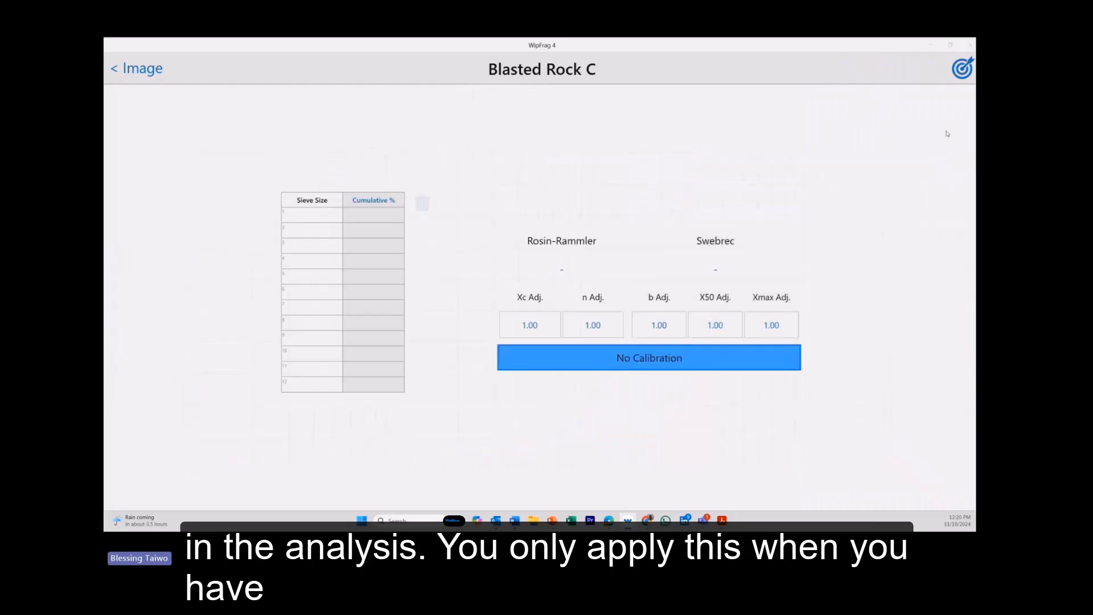
left_click(962, 69)
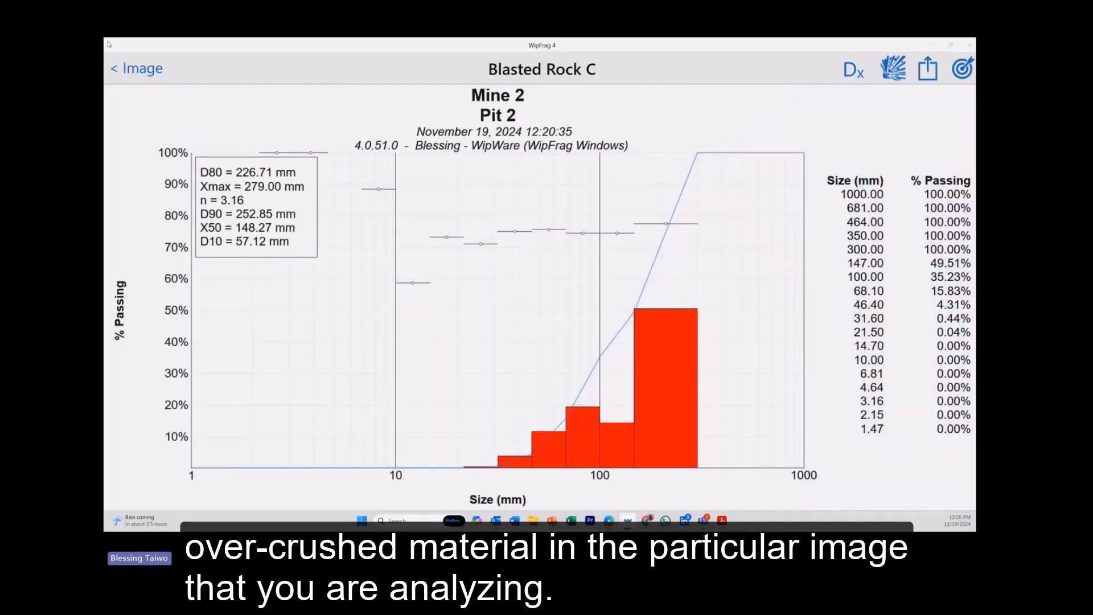
Merge Blasted Rock C with the two analyses dated 20241113 and 20241119 into one combined size distribution.
left_click(117, 69)
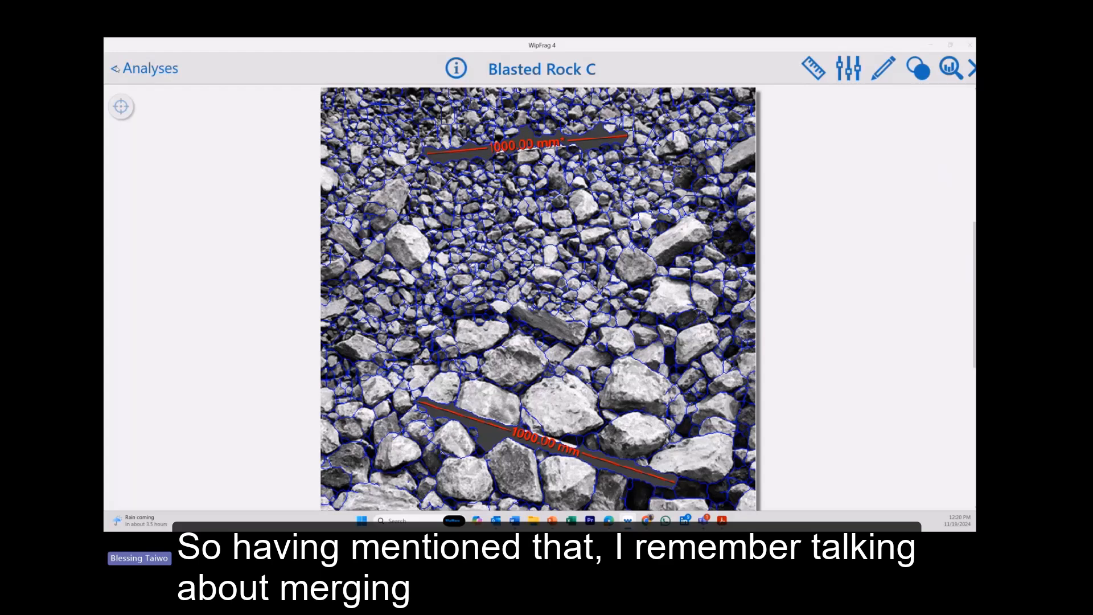
left_click(117, 69)
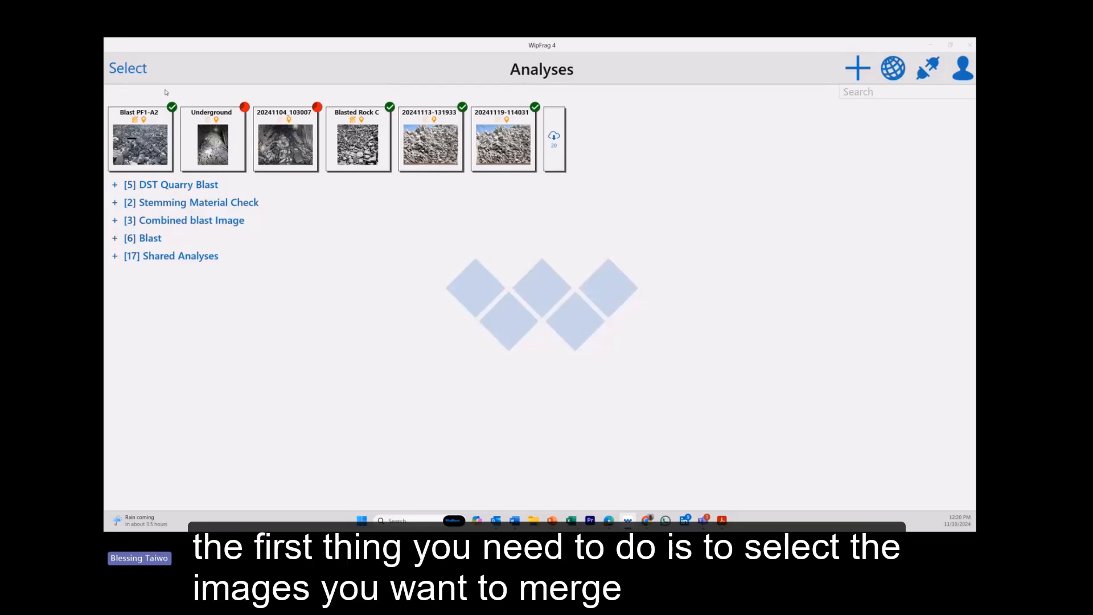
left_click(154, 68)
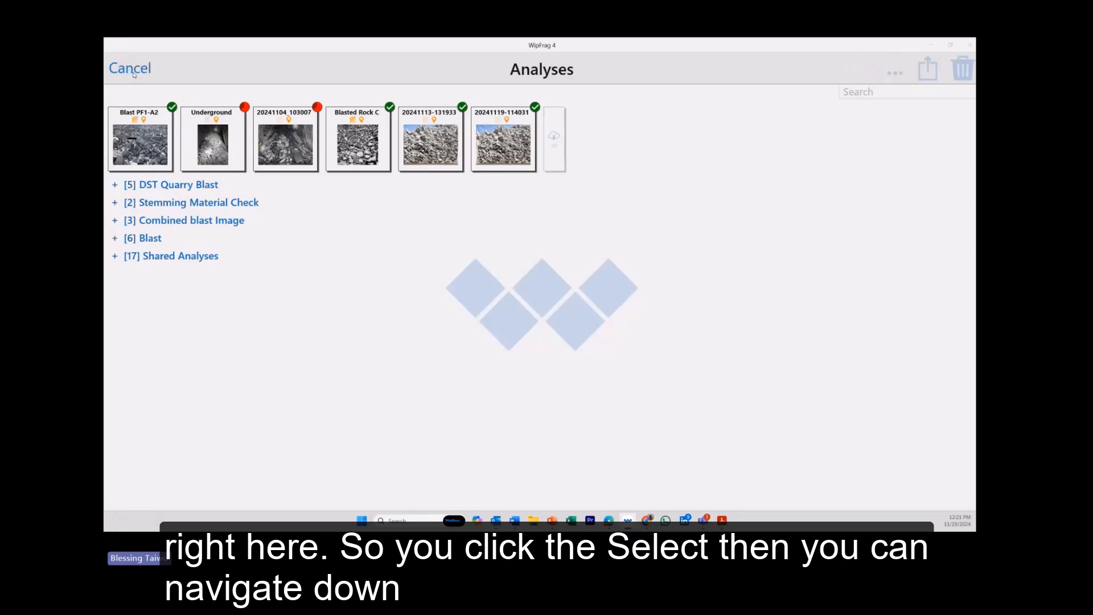
left_click(378, 122)
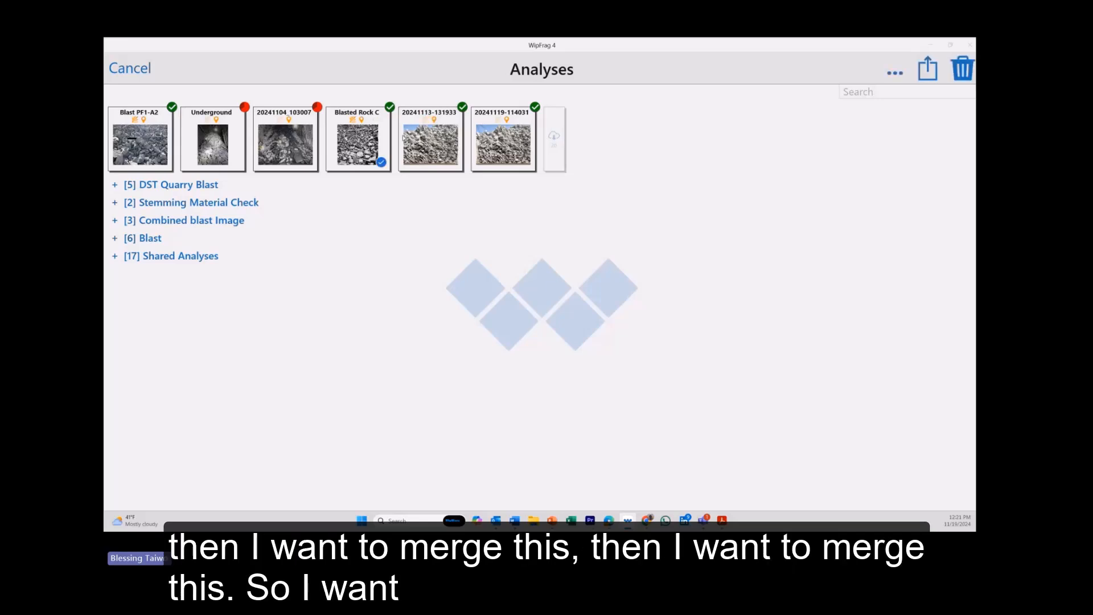
left_click(403, 137)
left_click(503, 140)
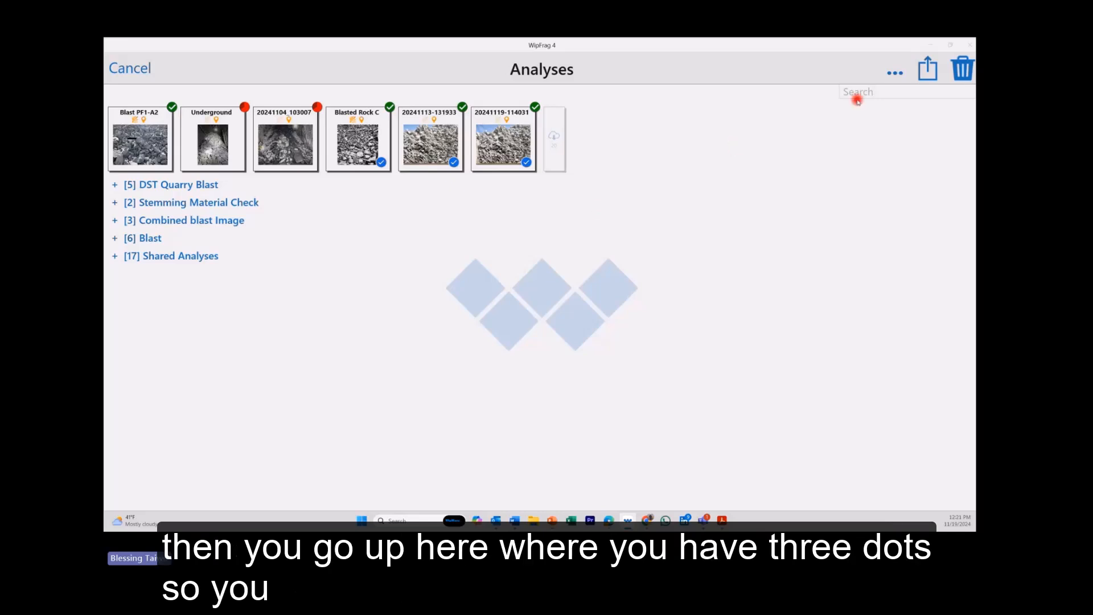
left_click(895, 74)
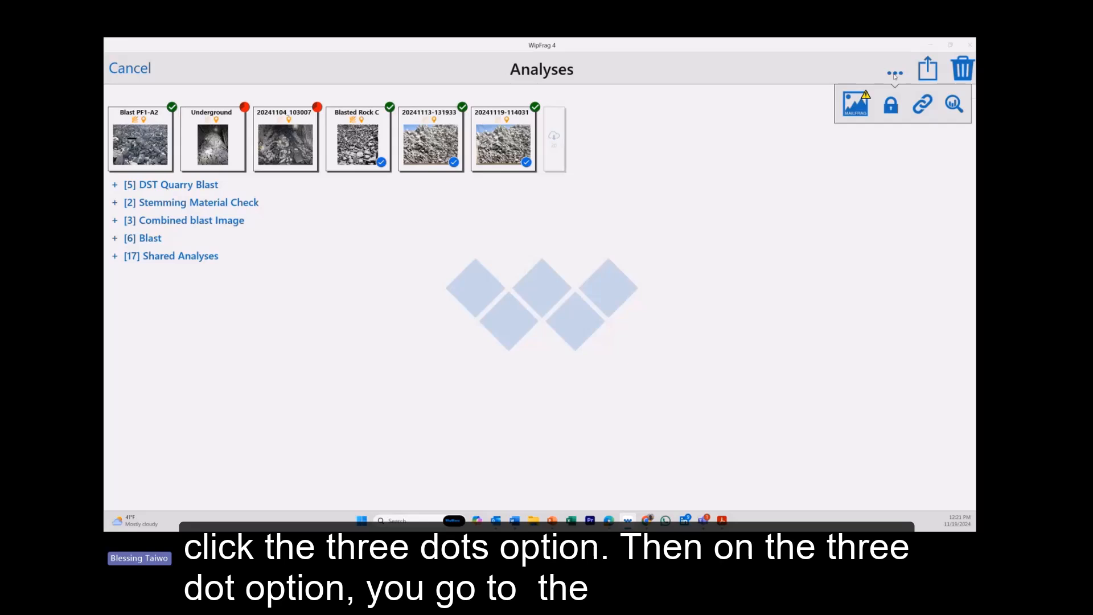
left_click(952, 102)
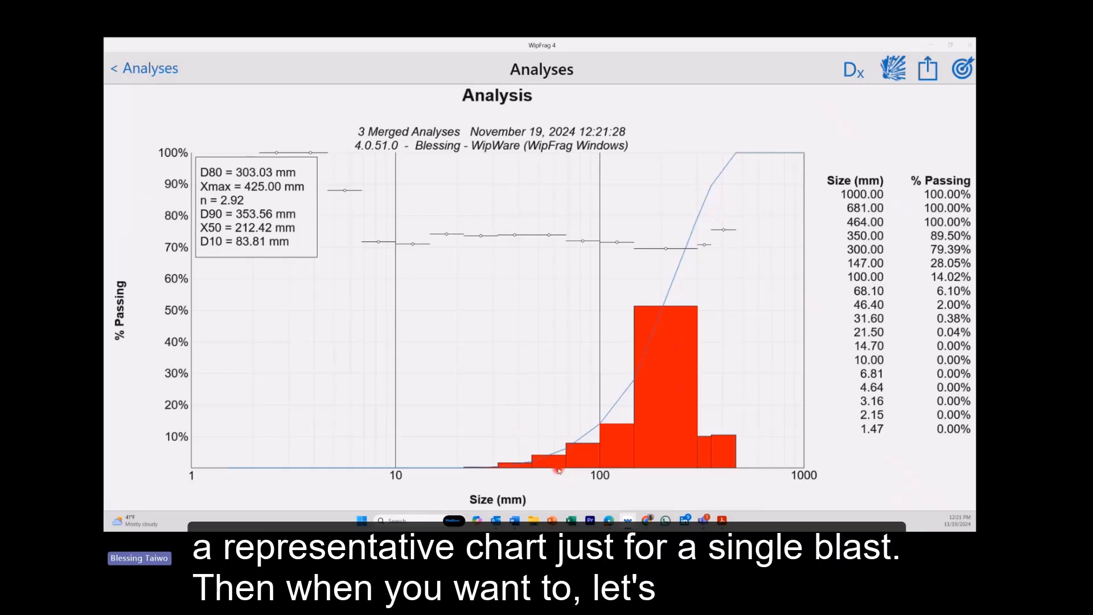
mouse_move(706, 315)
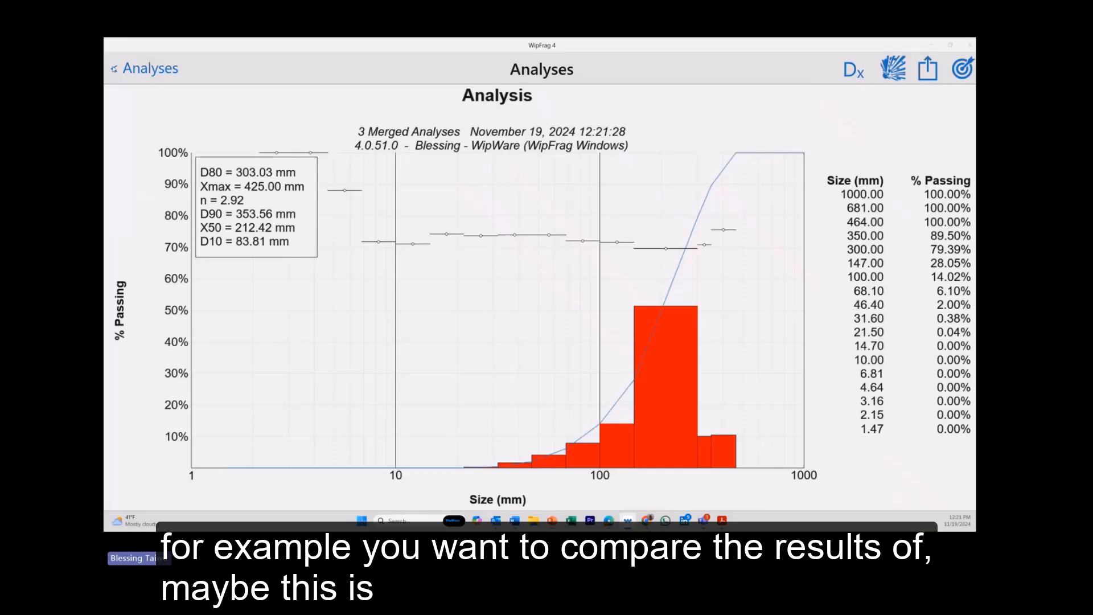
Return to the analyses list and generate the merged size distribution for the same three analyses again.
left_click(112, 68)
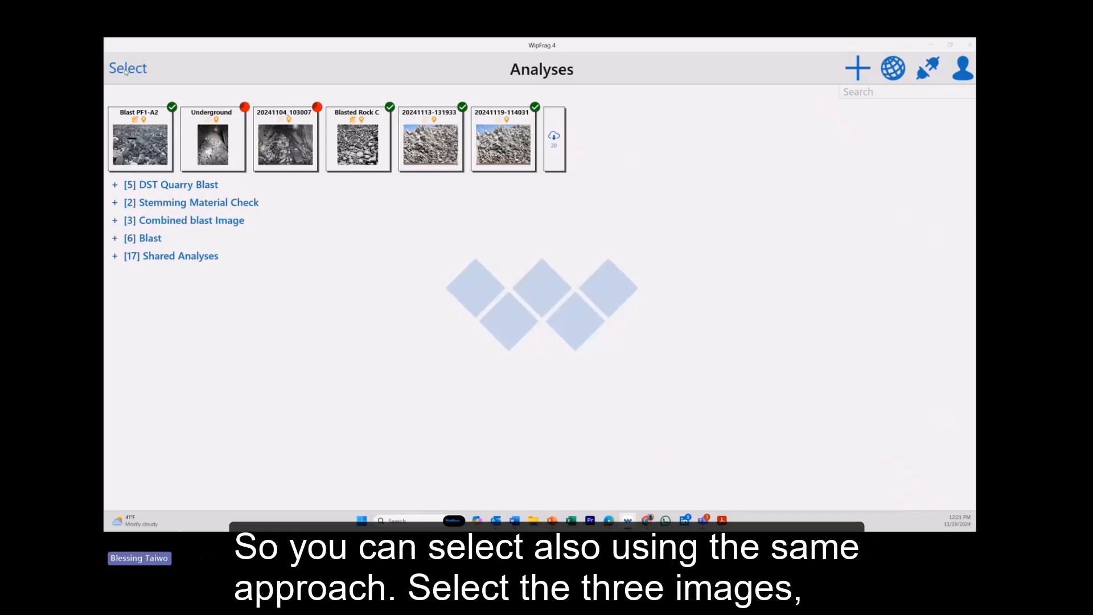
left_click(126, 71)
left_click(371, 130)
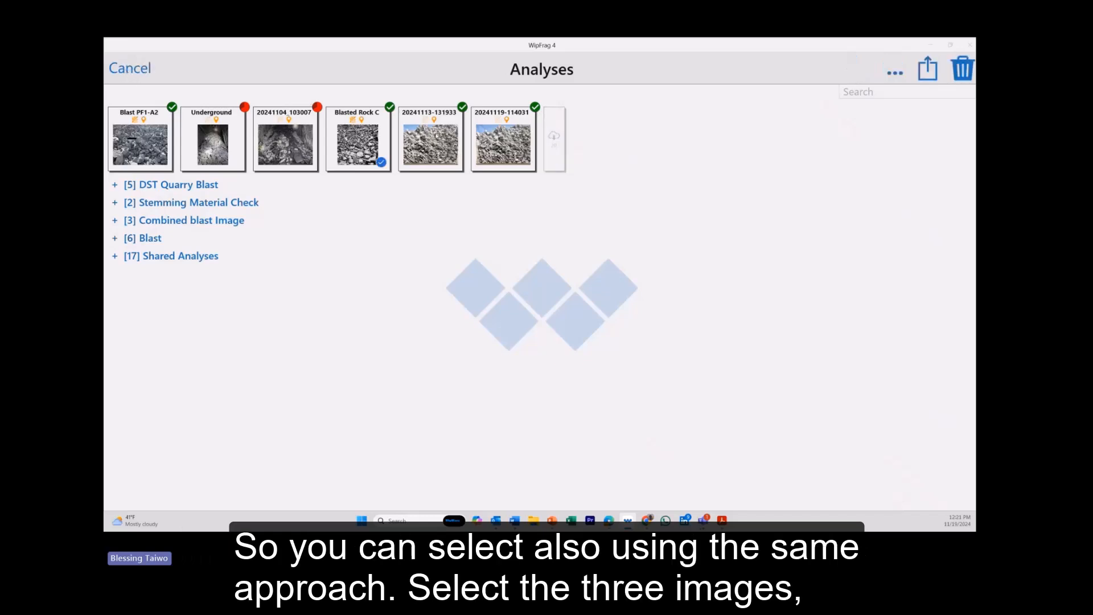
left_click(436, 135)
left_click(504, 136)
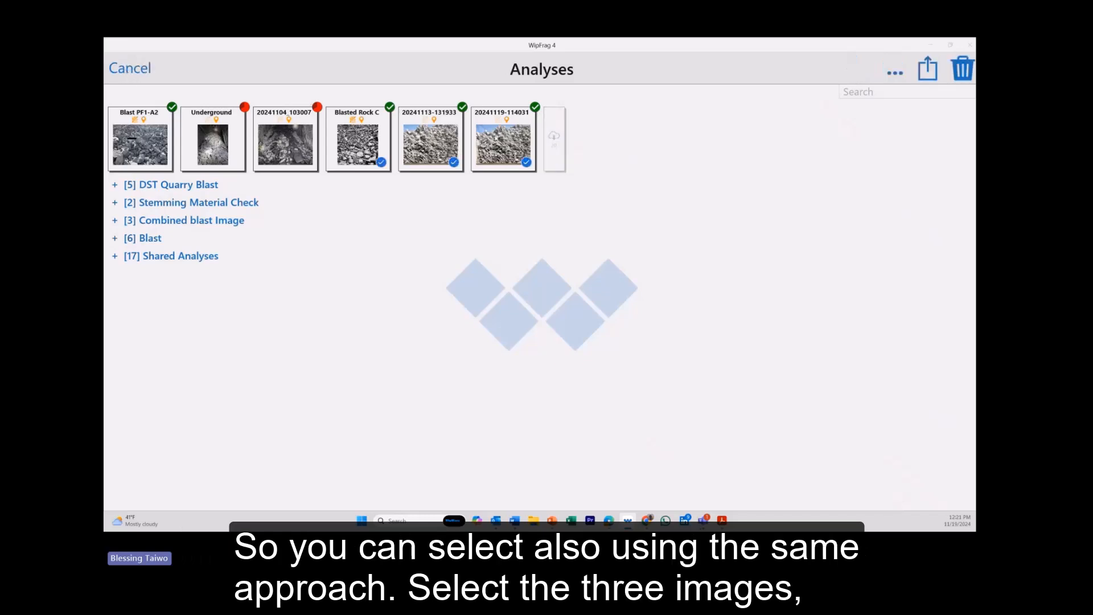
left_click(902, 74)
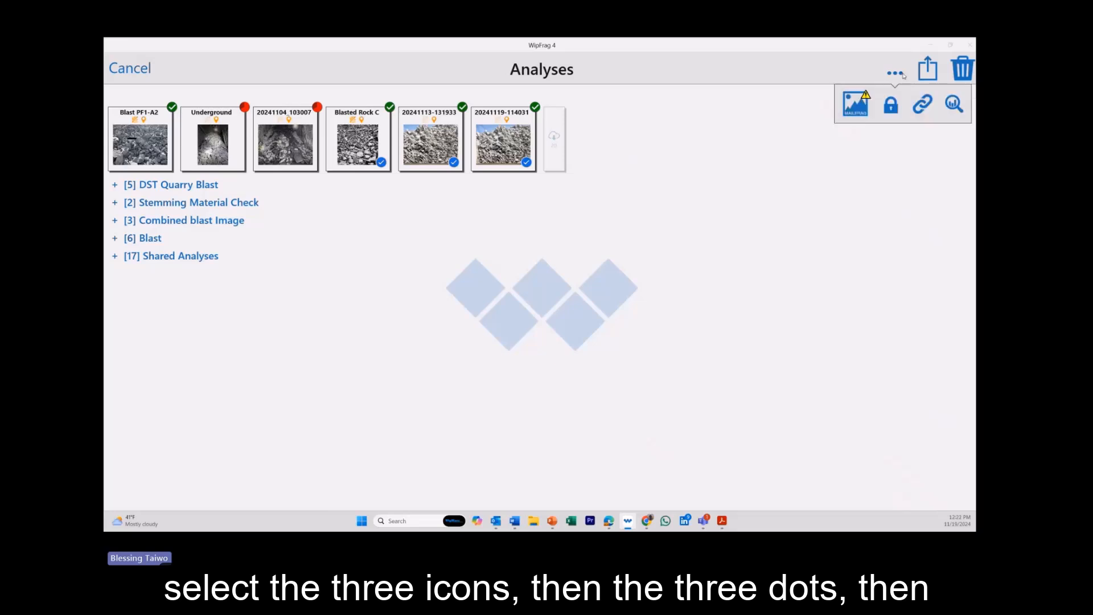
left_click(954, 103)
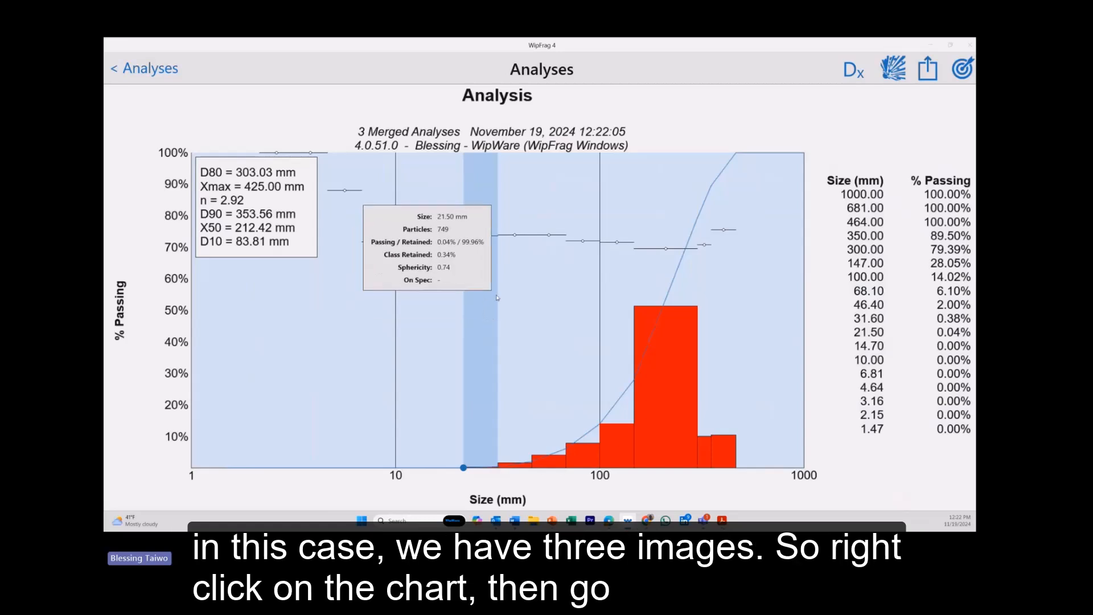
Set the merged chart's composite to Analysis (3) to compare the individual curves of the three images.
right_click(542, 281)
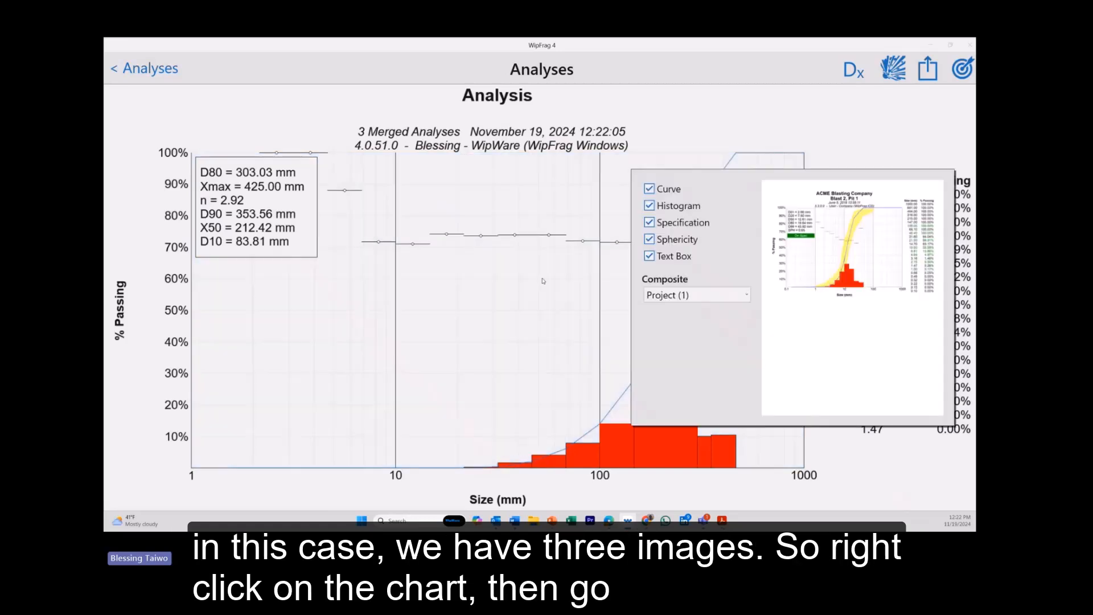
left_click(654, 296)
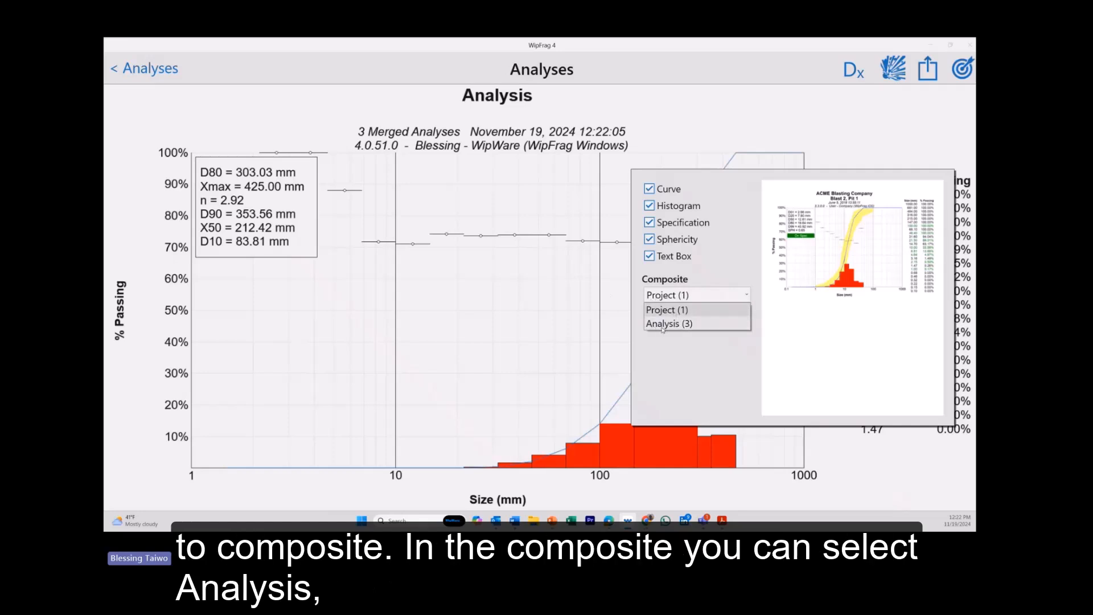
left_click(663, 325)
left_click(523, 260)
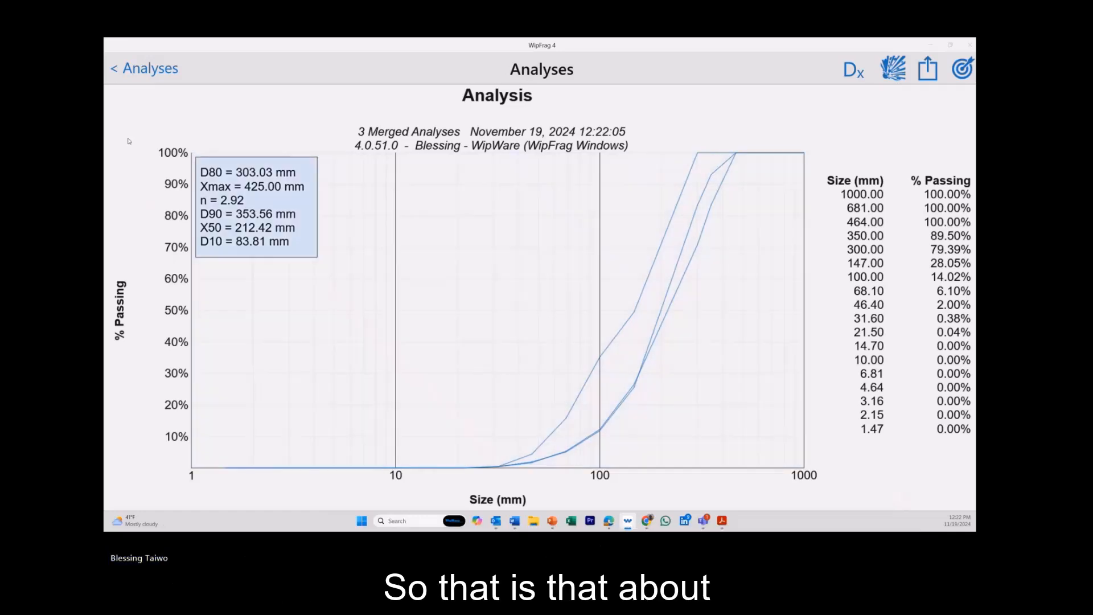
Open Stemming PF38 from the Stemming Material Check group, inspect its particle net and view its size distribution.
left_click(145, 69)
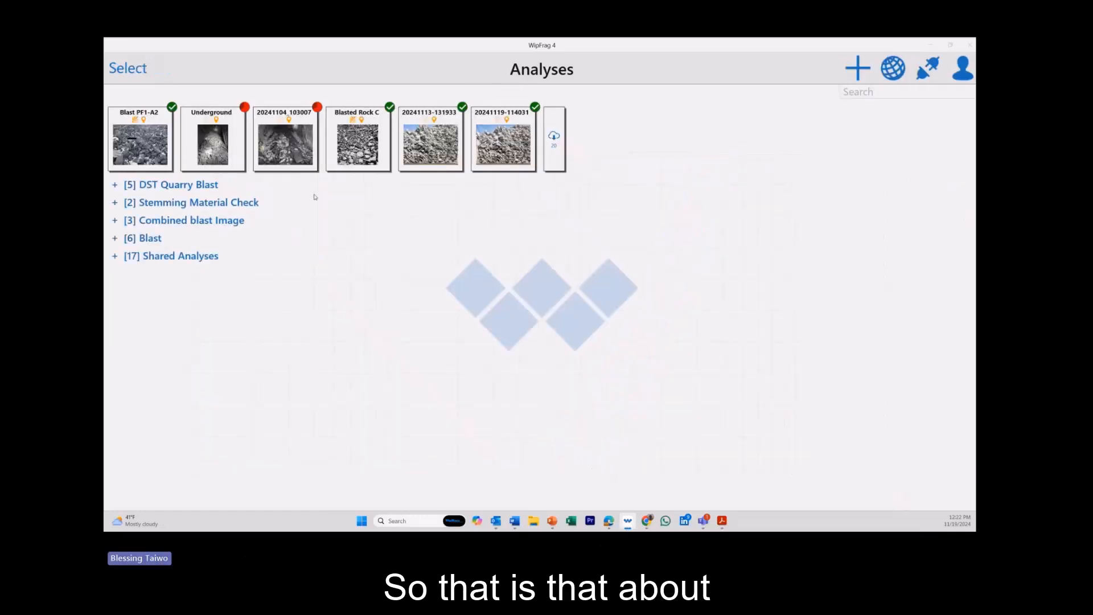
left_click(114, 202)
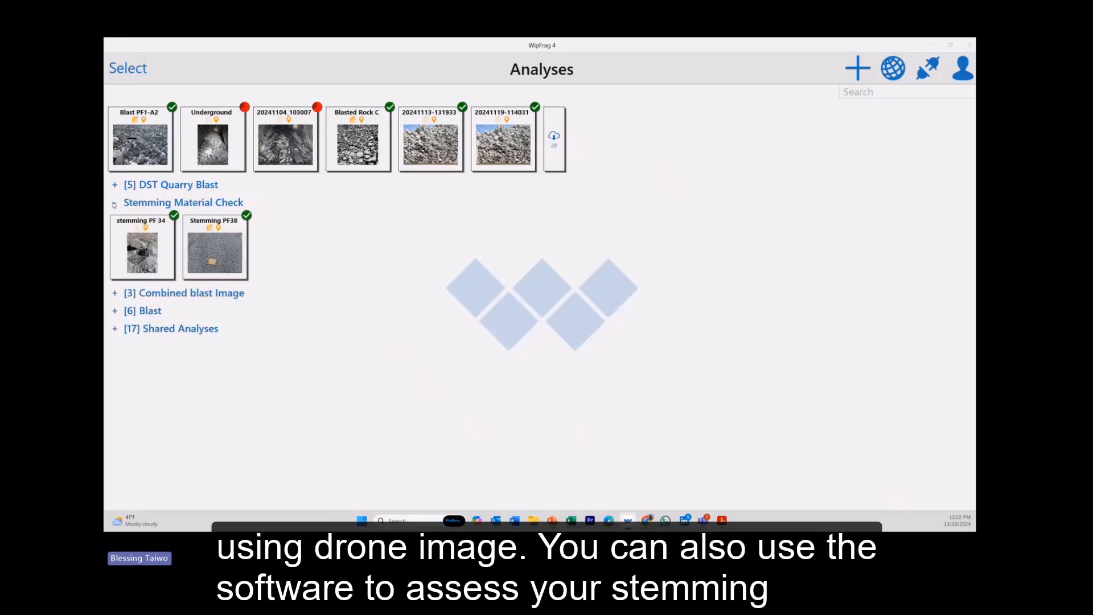
left_click(207, 261)
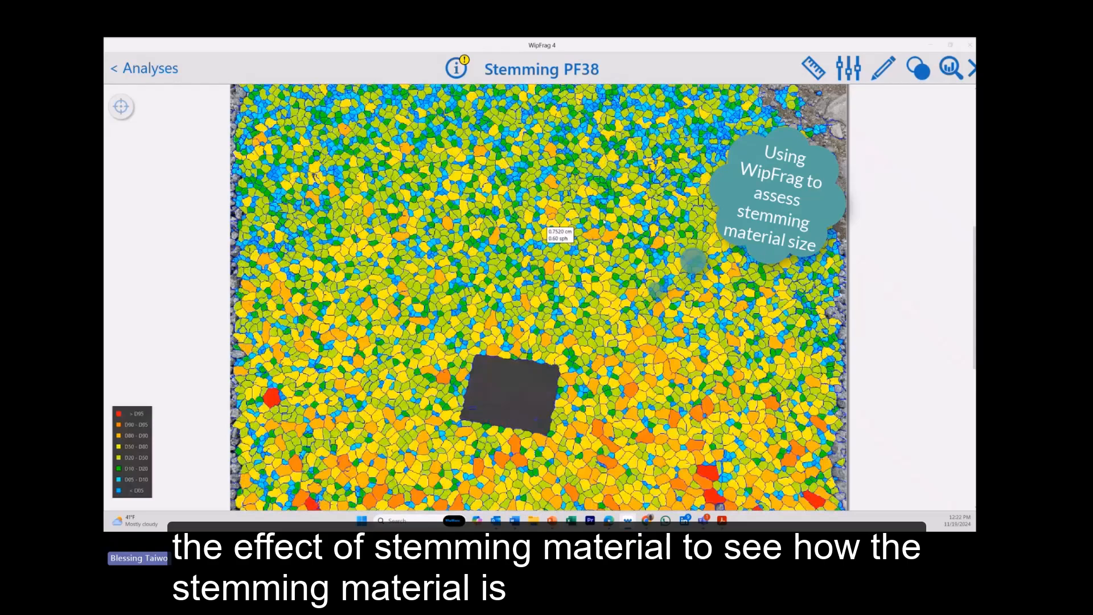
left_click(540, 294)
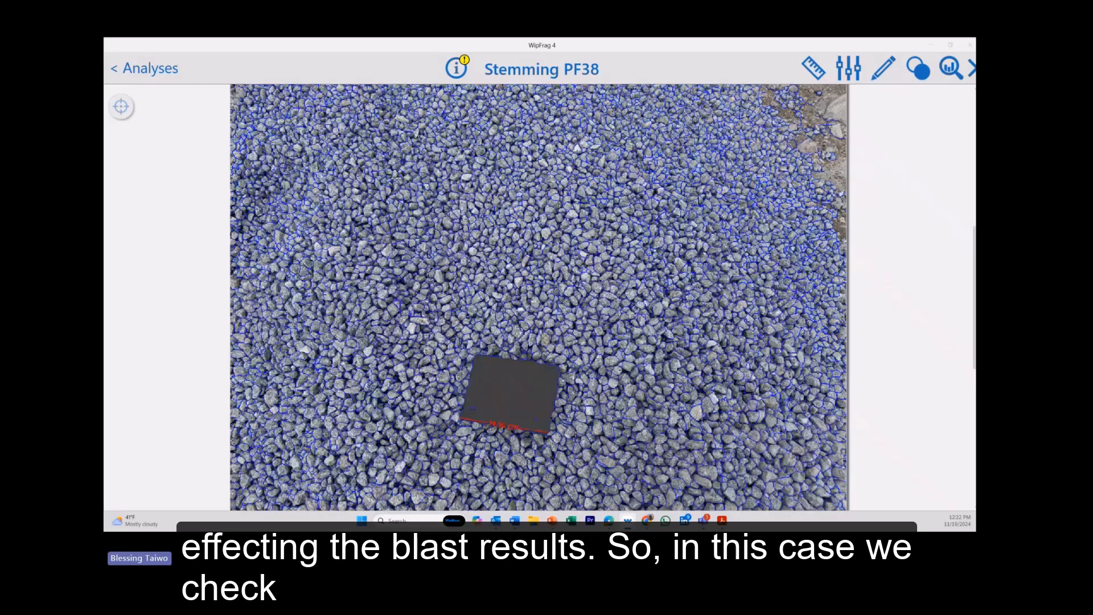
left_click(951, 68)
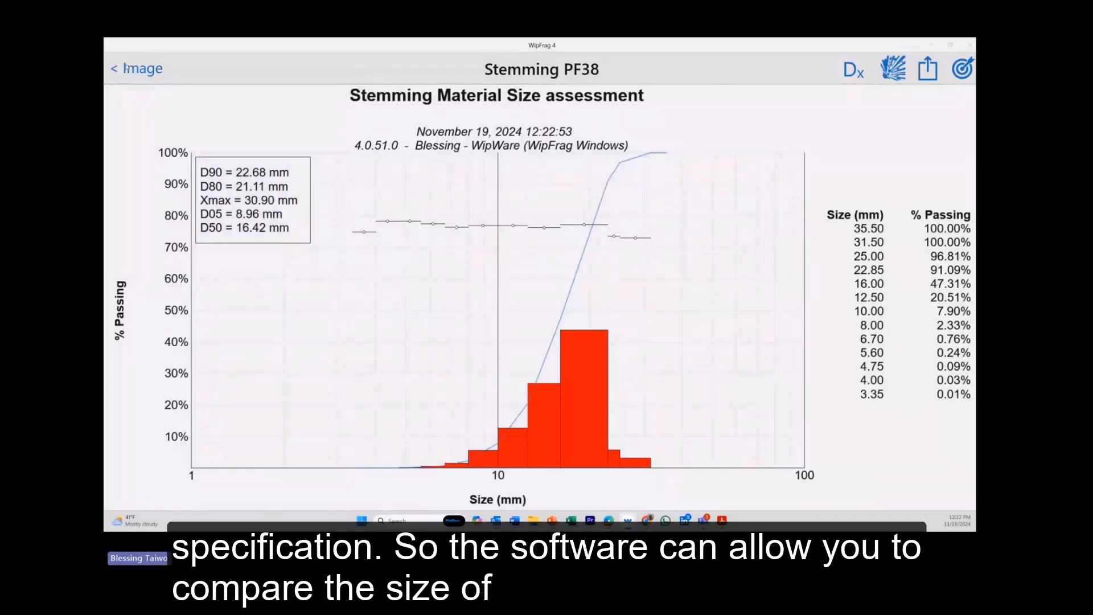
Merge the stemming PF 34 and Stemming PF38 analyses into one combined size distribution.
left_click(127, 68)
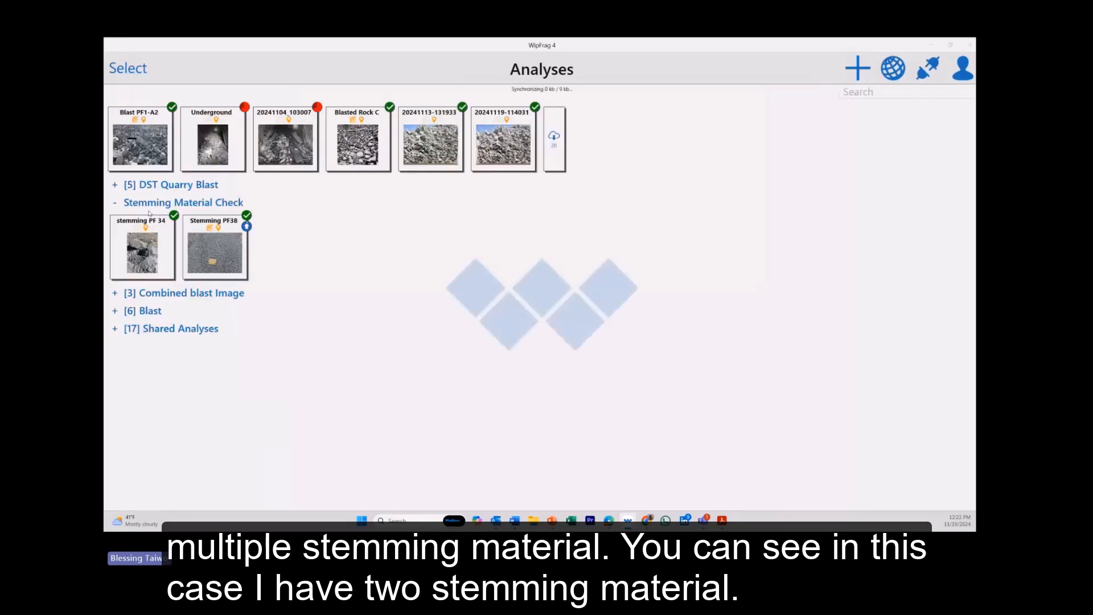
left_click(131, 71)
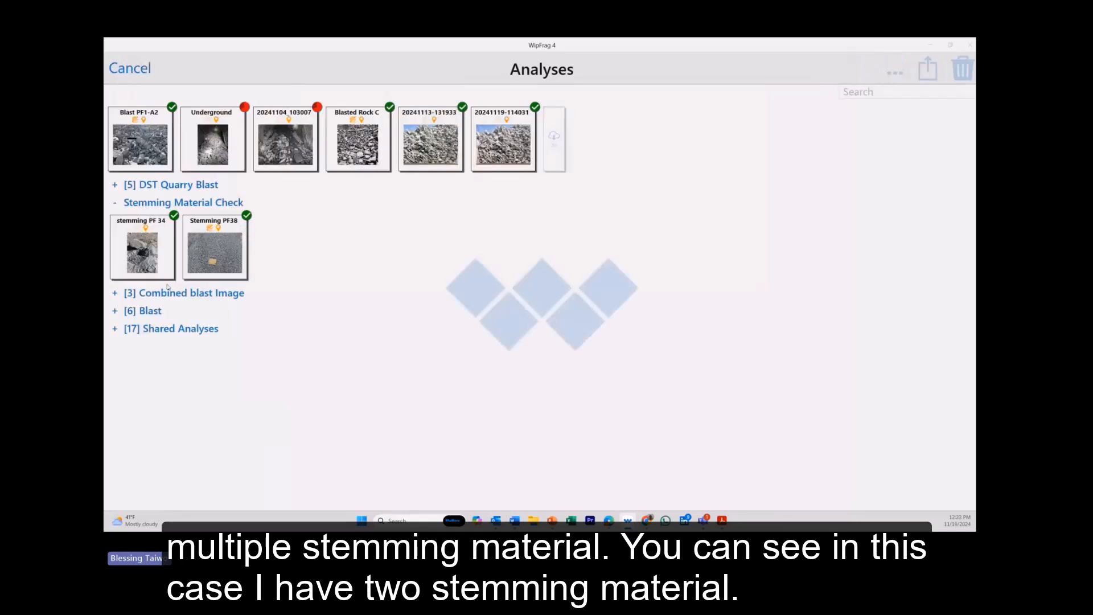
left_click(153, 261)
left_click(209, 256)
left_click(891, 73)
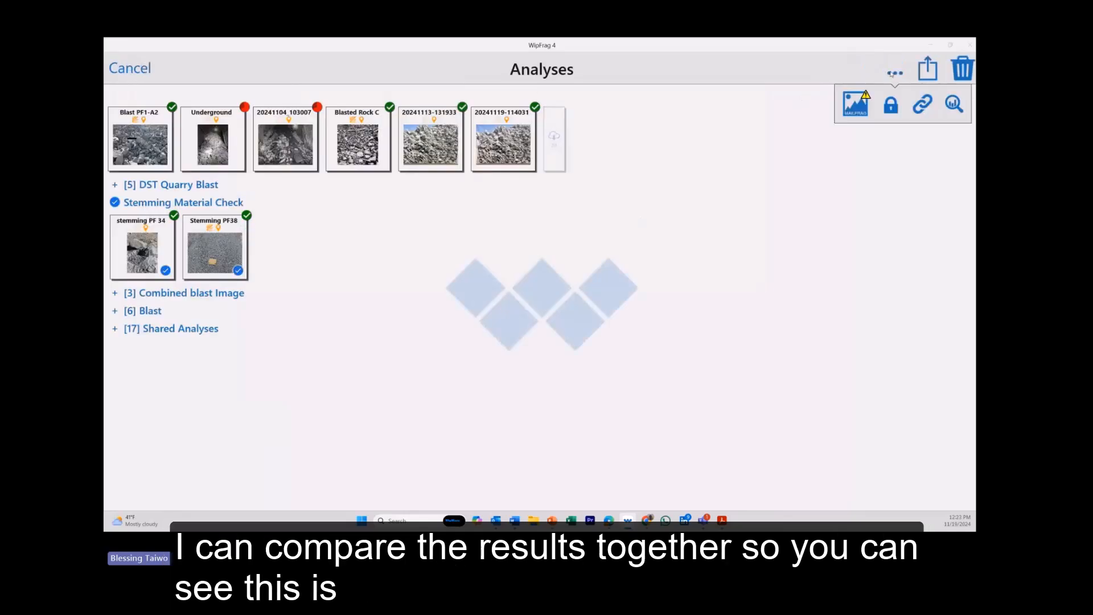
left_click(953, 104)
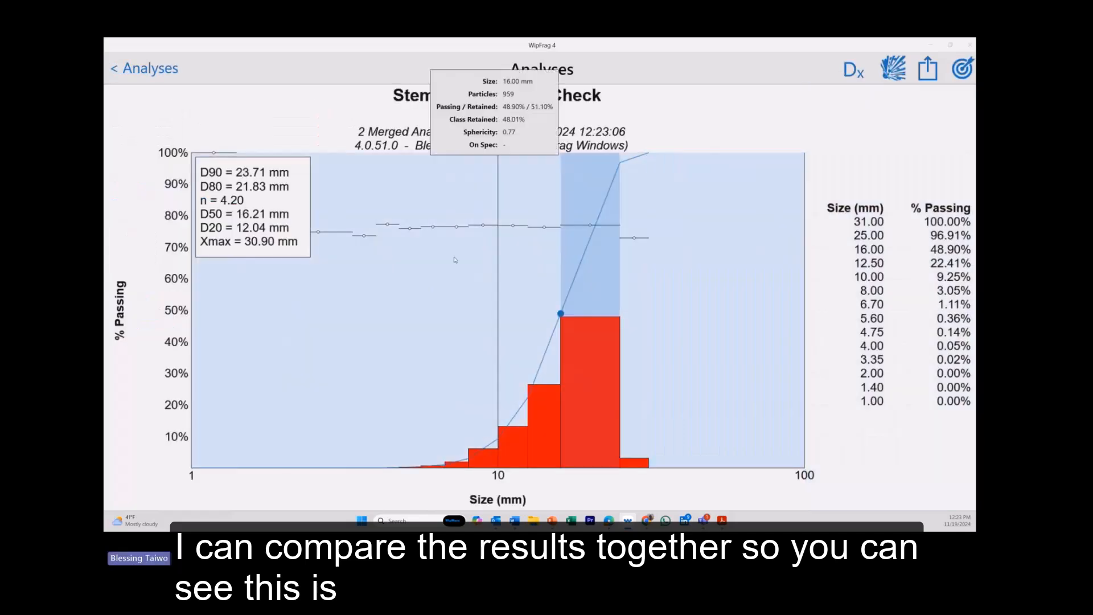
Switch the stemming chart's composite from the project to the individual analyses to compare the two materials' curves.
right_click(594, 302)
left_click(647, 296)
left_click(660, 322)
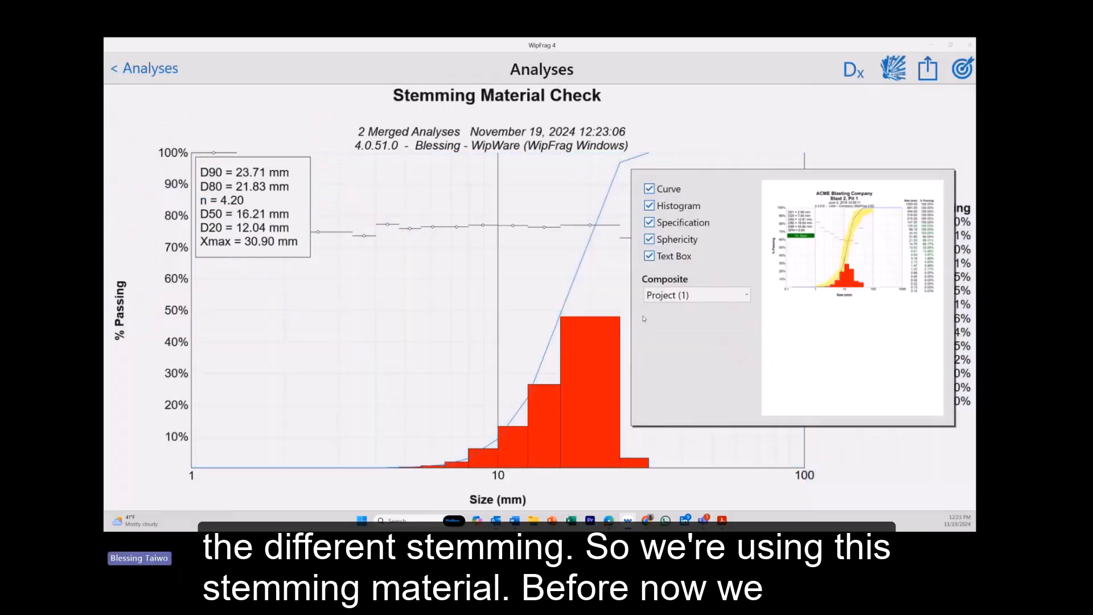
left_click(535, 206)
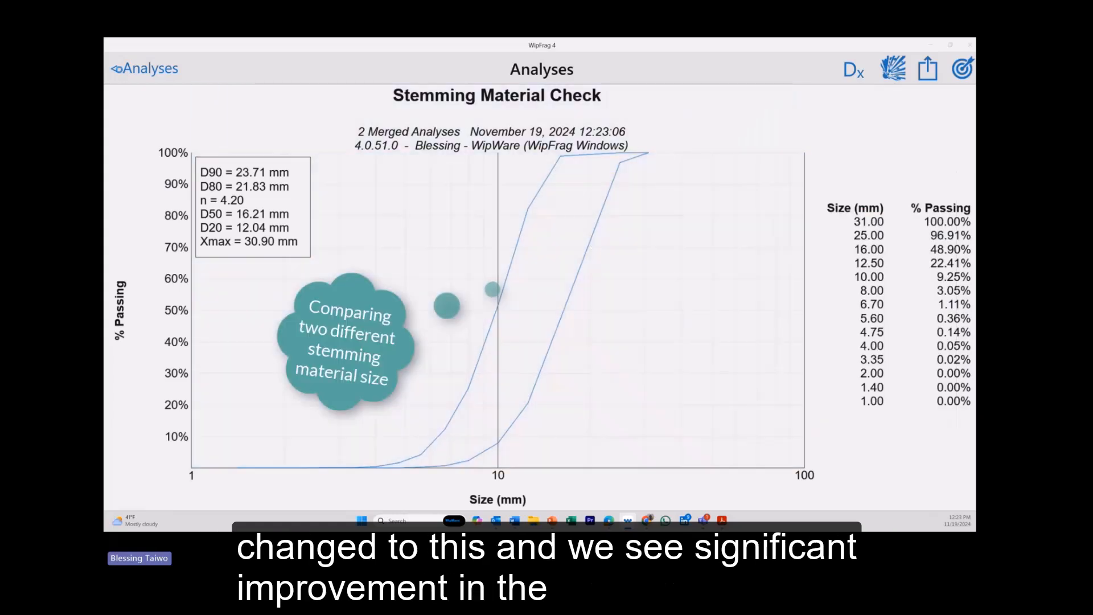
Open the PF 35 drone image from the DST Quarry Blast group and inspect the size-coloured fragments across the whole blast.
left_click(118, 68)
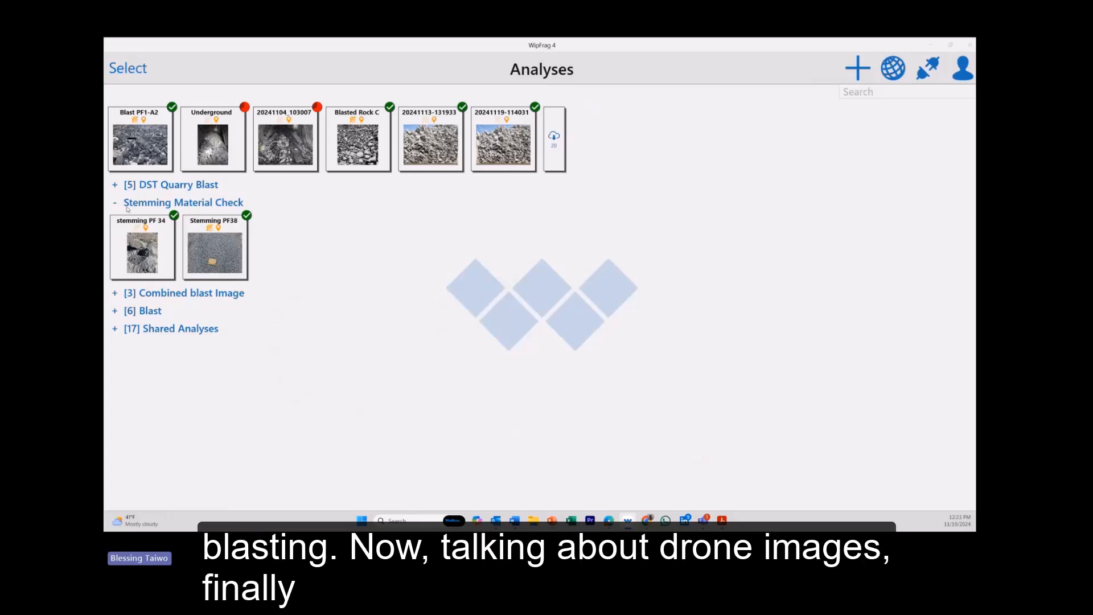
left_click(115, 185)
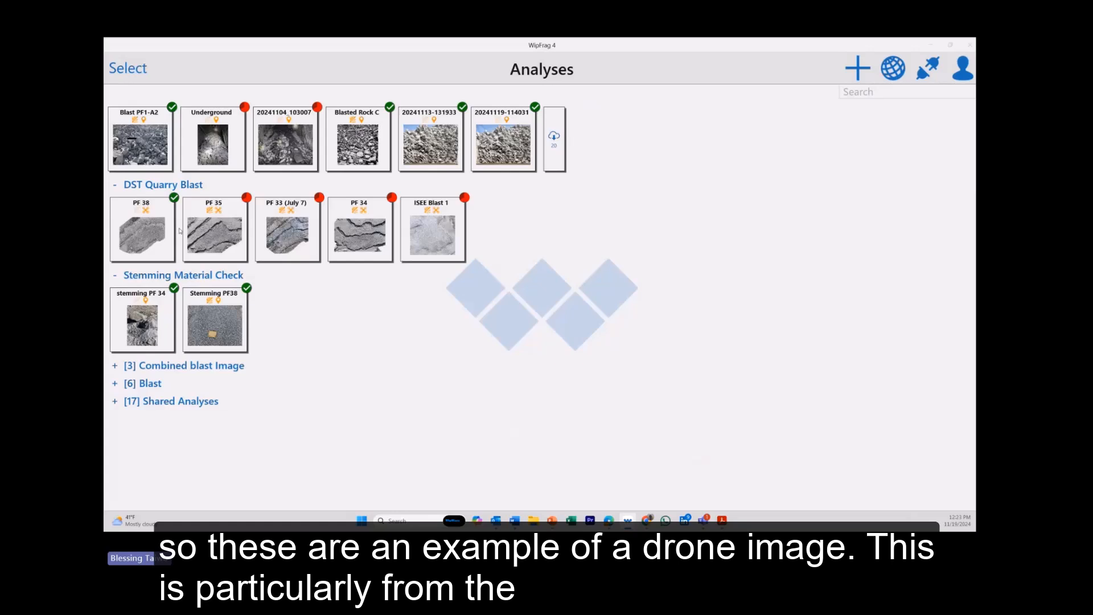
left_click(206, 233)
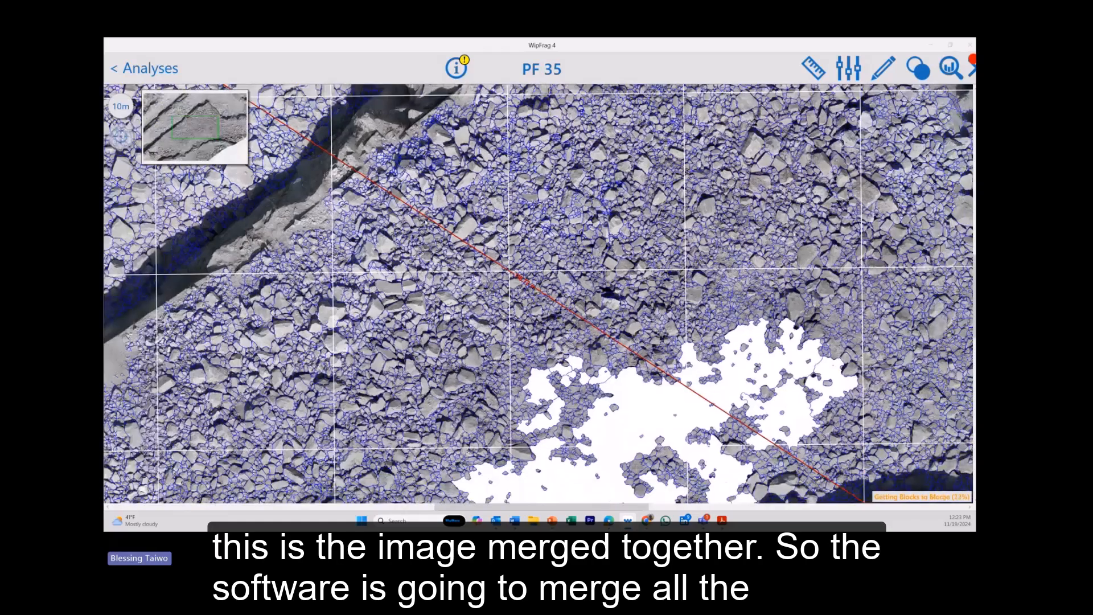
scroll(436, 235, "down", 7)
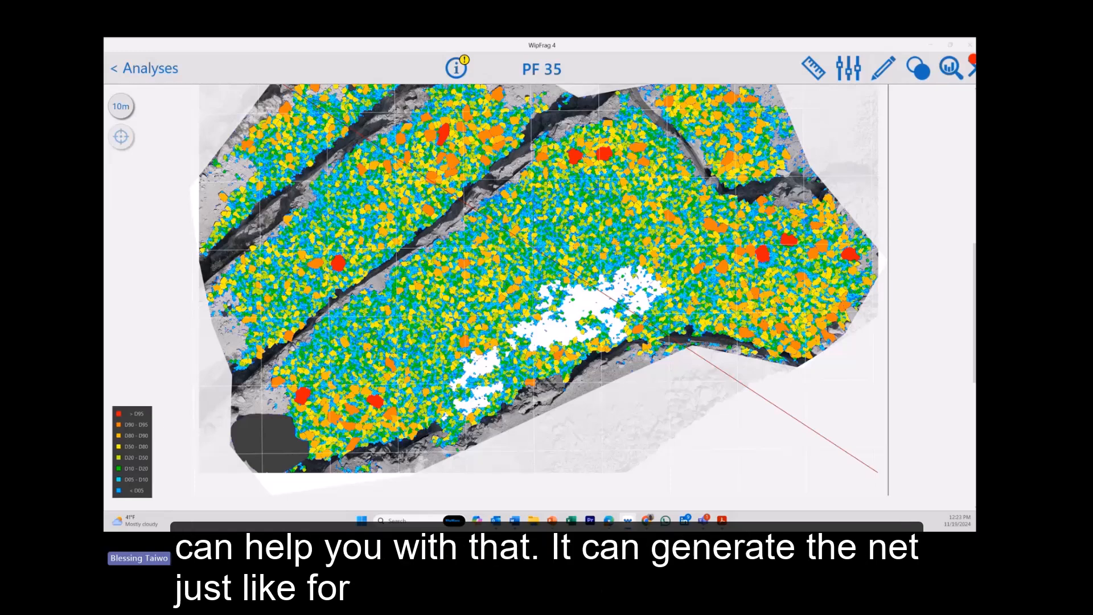
Review PF 35's size distribution and the Min and Max limits of its specification envelope, and return to the image's white fines area.
left_click(944, 66)
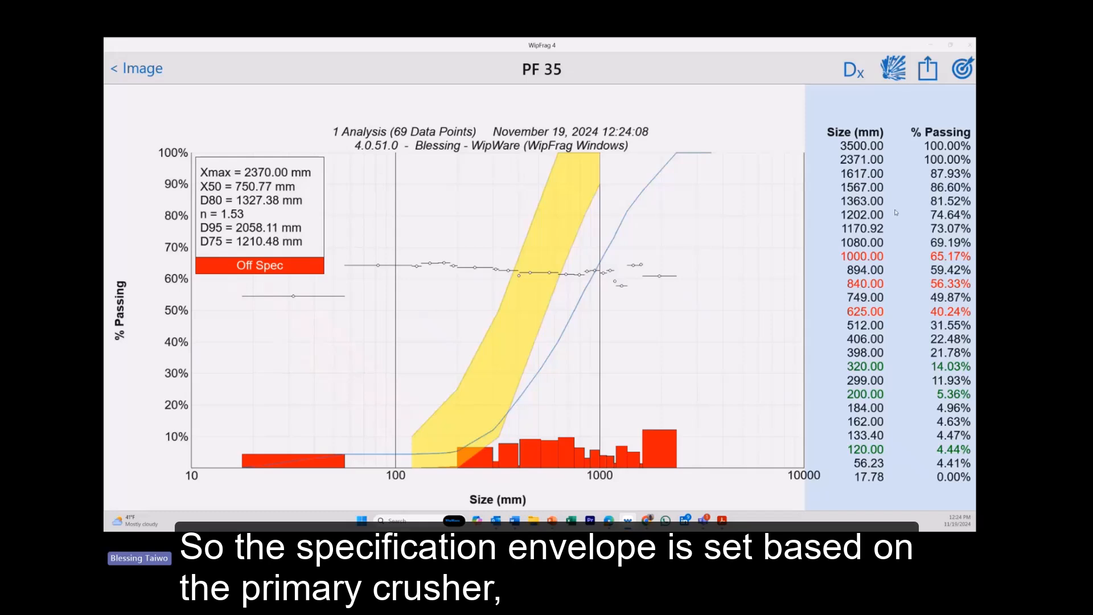
left_click(895, 212)
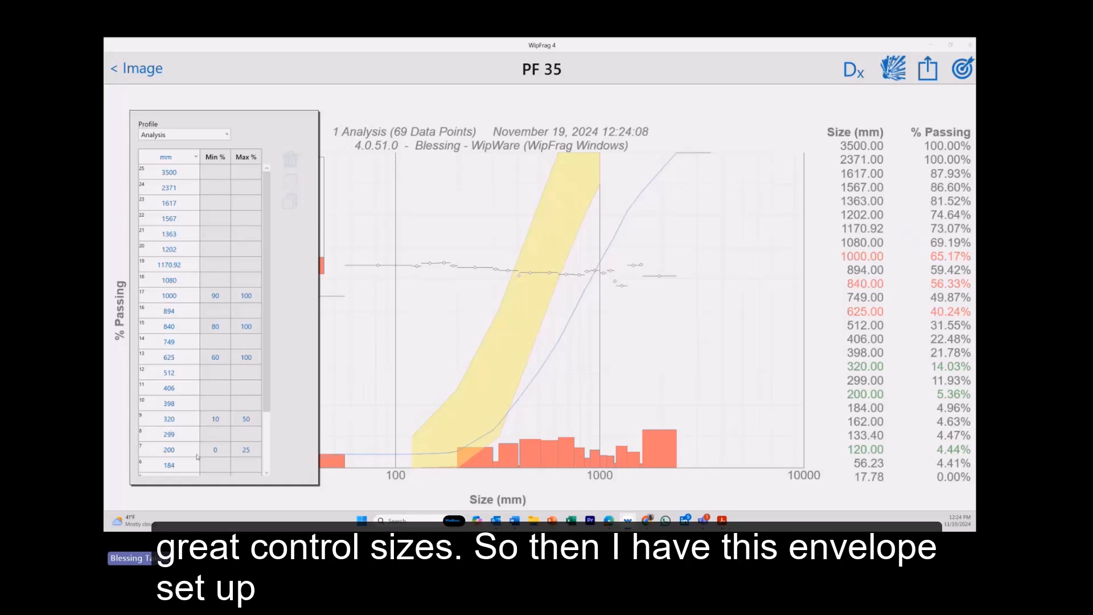
left_click(551, 317)
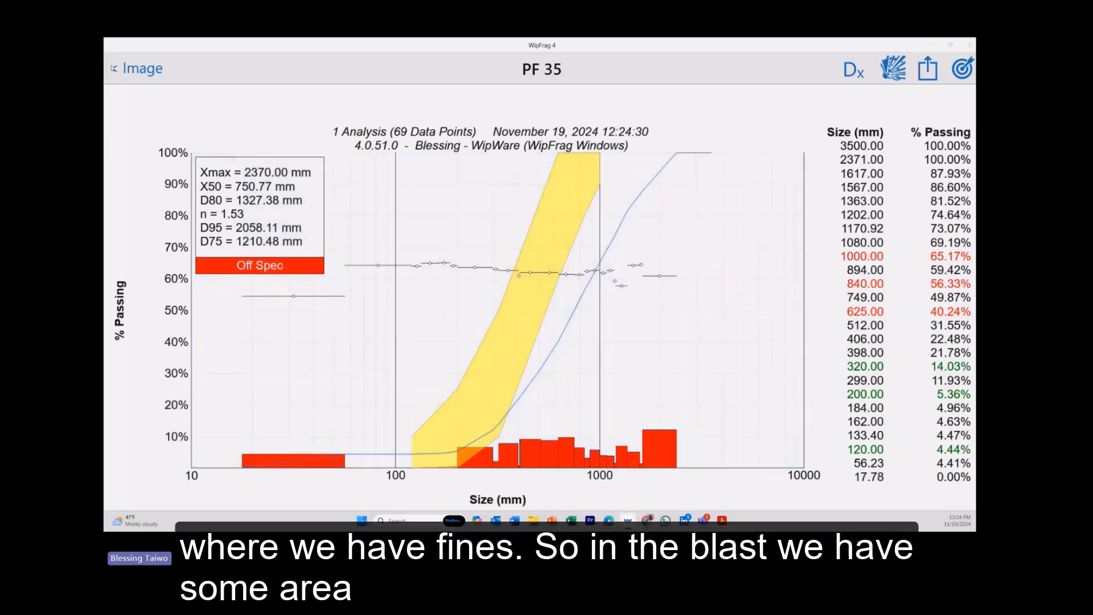
left_click(113, 68)
scroll(532, 248, "up", 5)
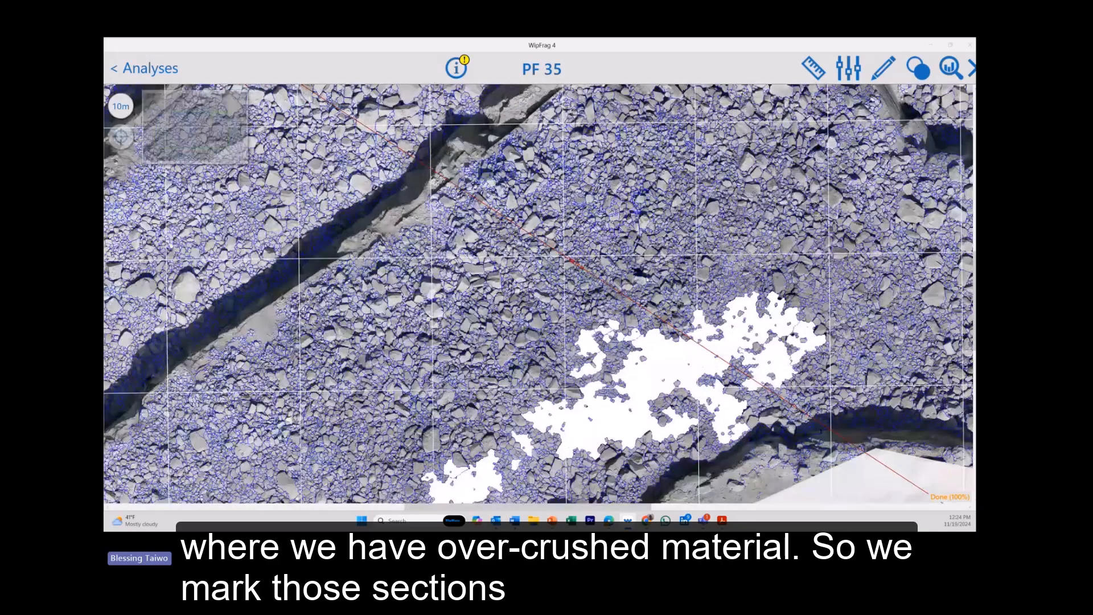
Compare PF 35's fines-marked area with the bare image of over-crushed material beneath it, and bring up the net editing tools.
scroll(682, 383, "up", 1)
left_click_drag(683, 383, 479, 213)
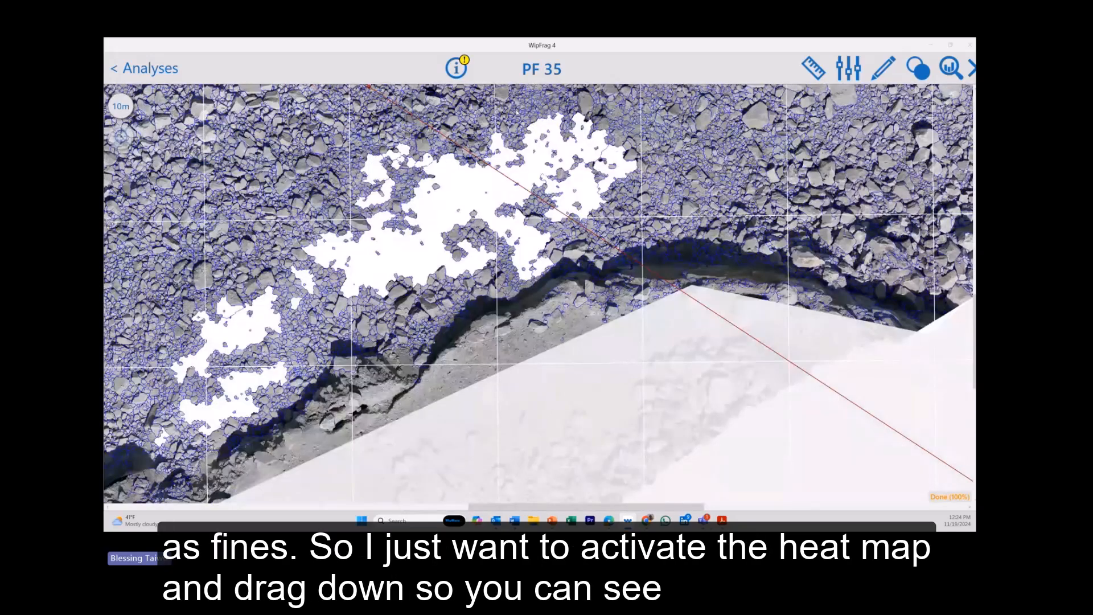
left_click_drag(517, 112, 505, 293)
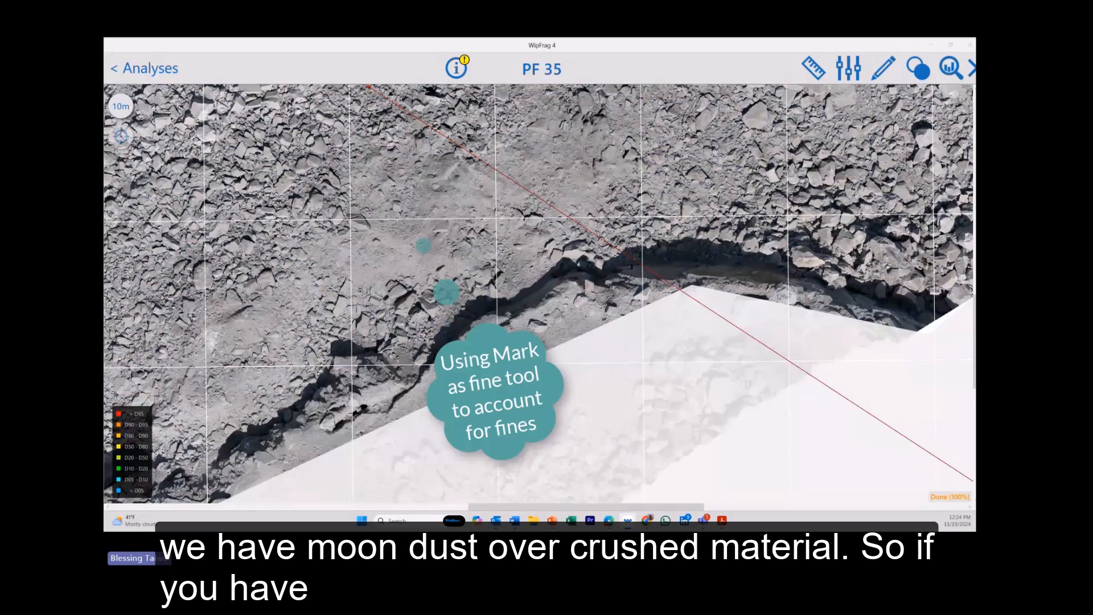
left_click_drag(502, 347, 501, 350)
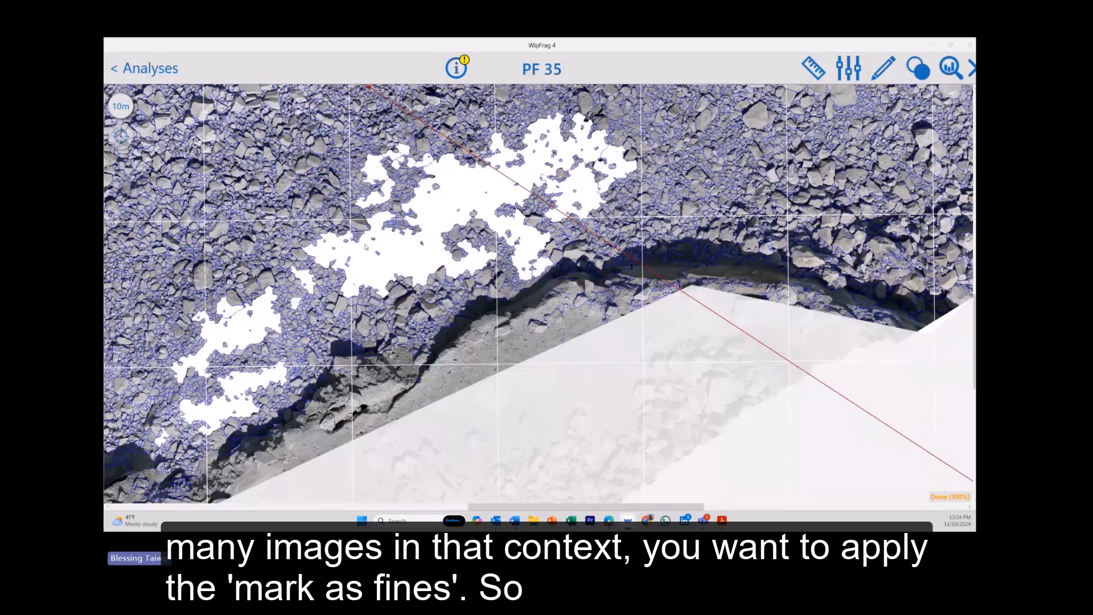
left_click(883, 69)
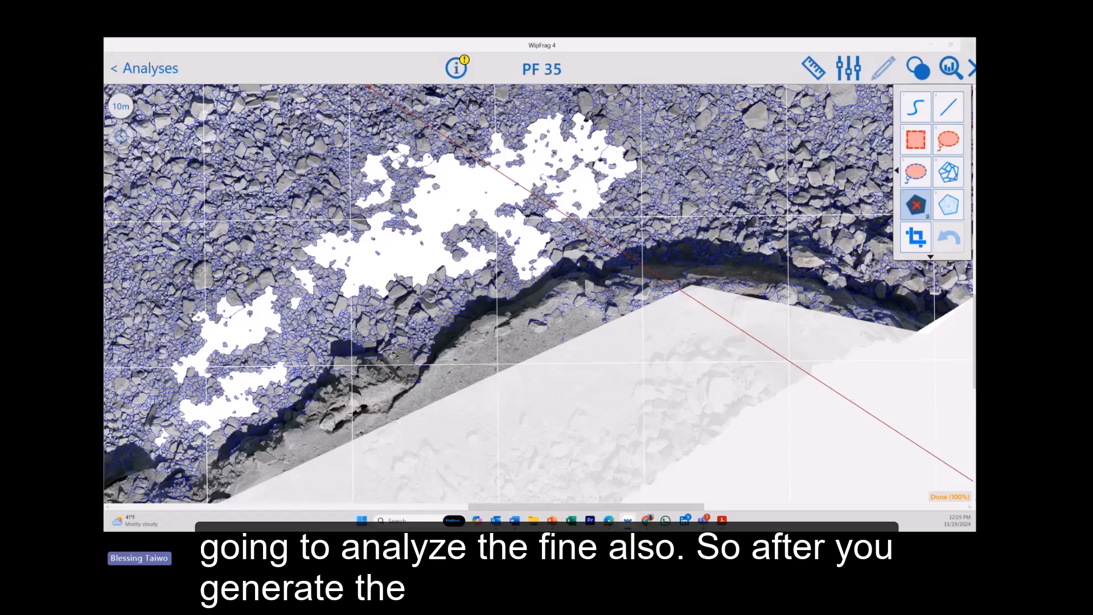
Generate PF 35's size distribution, apply the Swebrec calibration to redistribute the fines, and return to the calibrated chart.
left_click(947, 69)
mouse_move(311, 455)
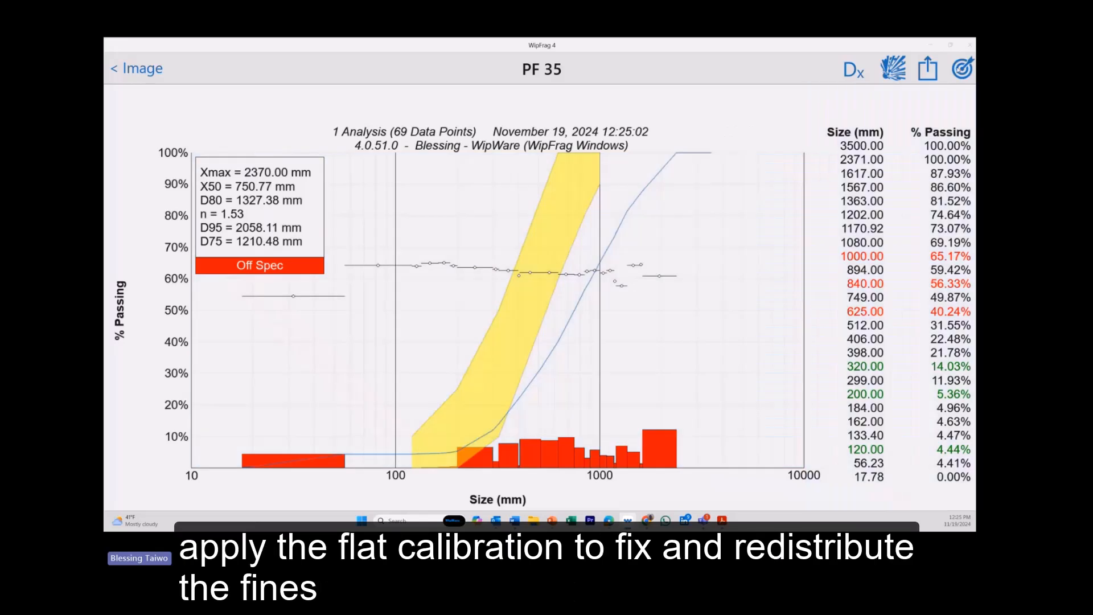
left_click(963, 69)
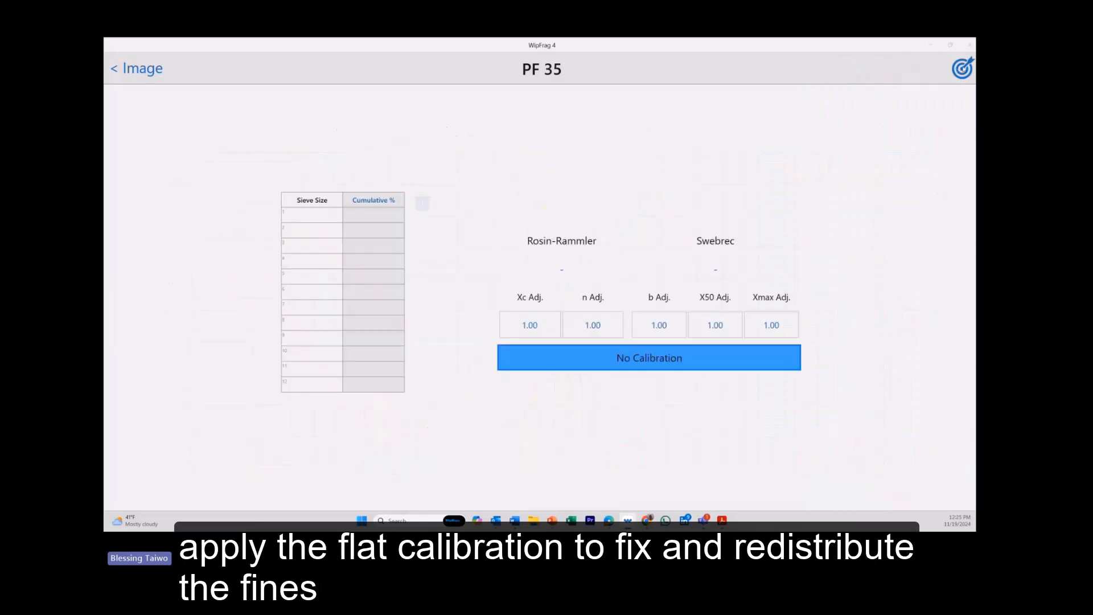
left_click(727, 258)
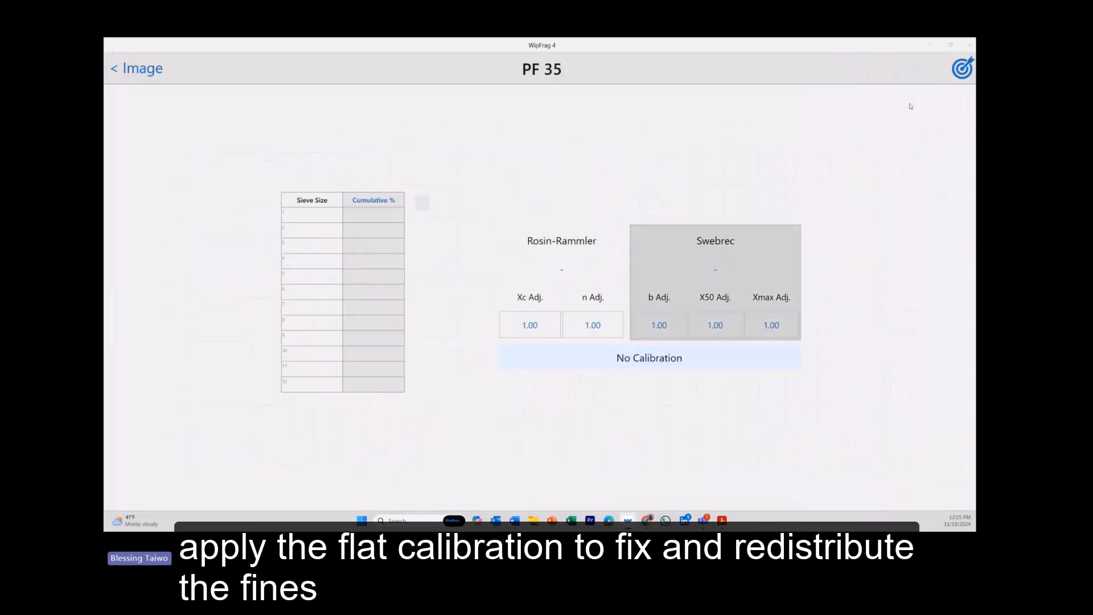
left_click(961, 69)
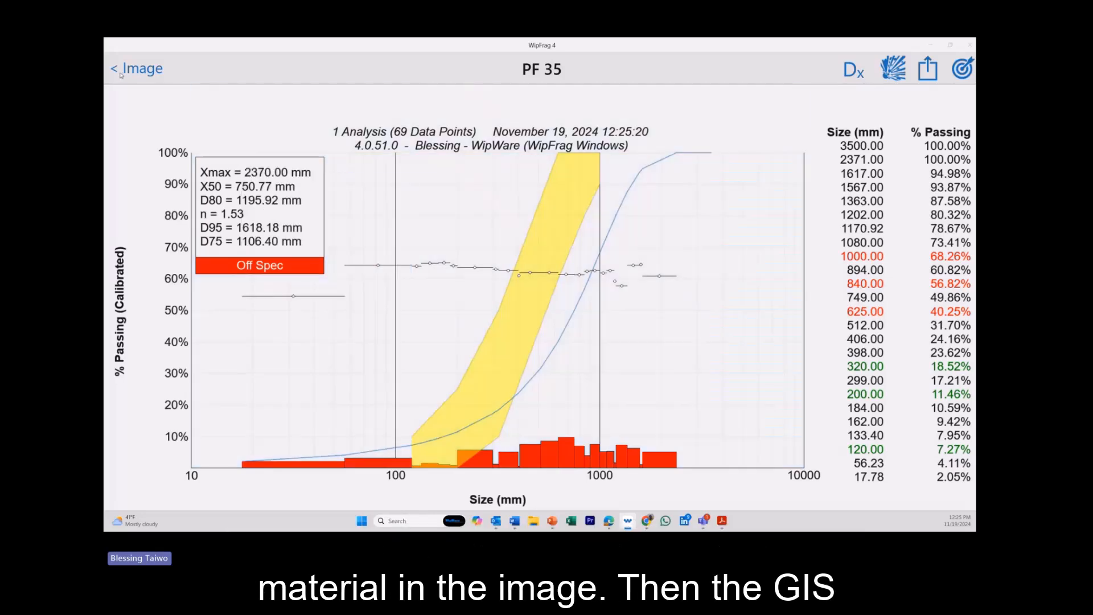
Leave PF 35, open the Geographic Information System map and go to the PF 38 layer of the DST Quarry Blast group.
left_click(121, 70)
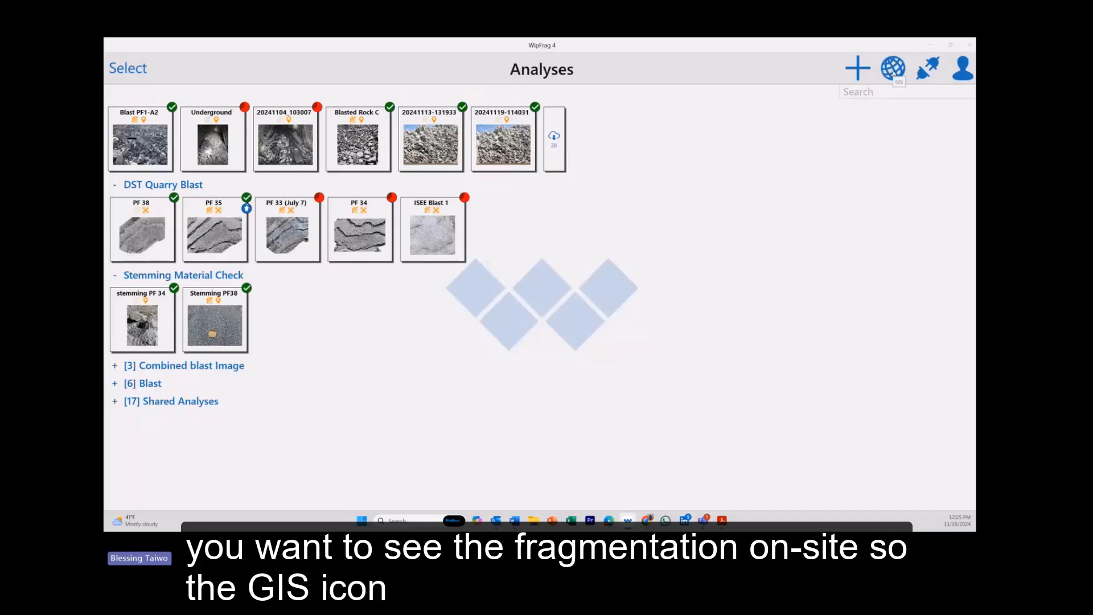
left_click(893, 68)
left_click(962, 68)
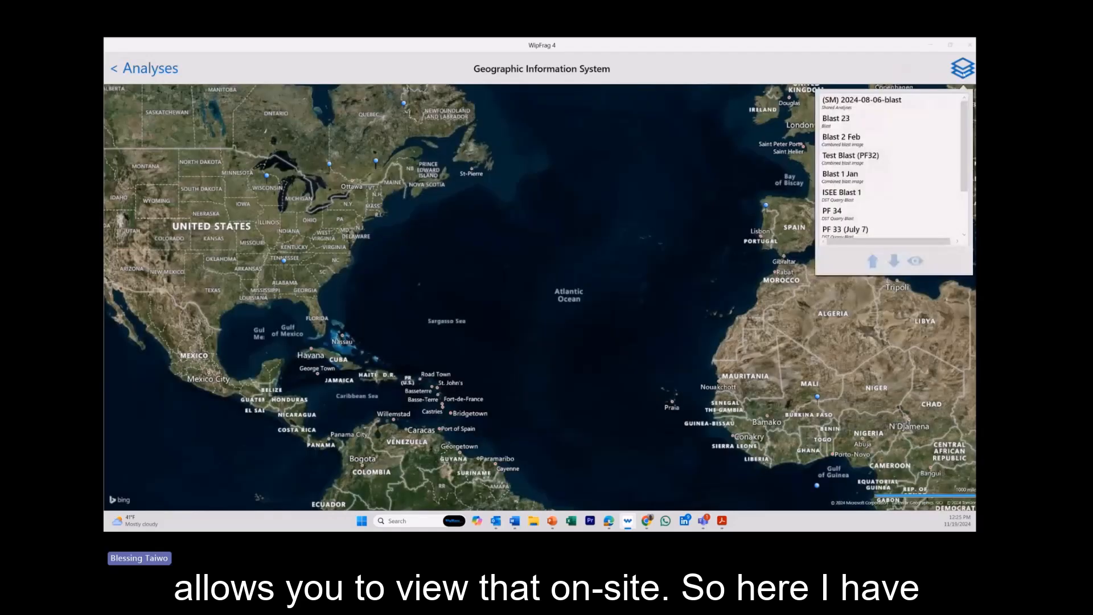
left_click(840, 212)
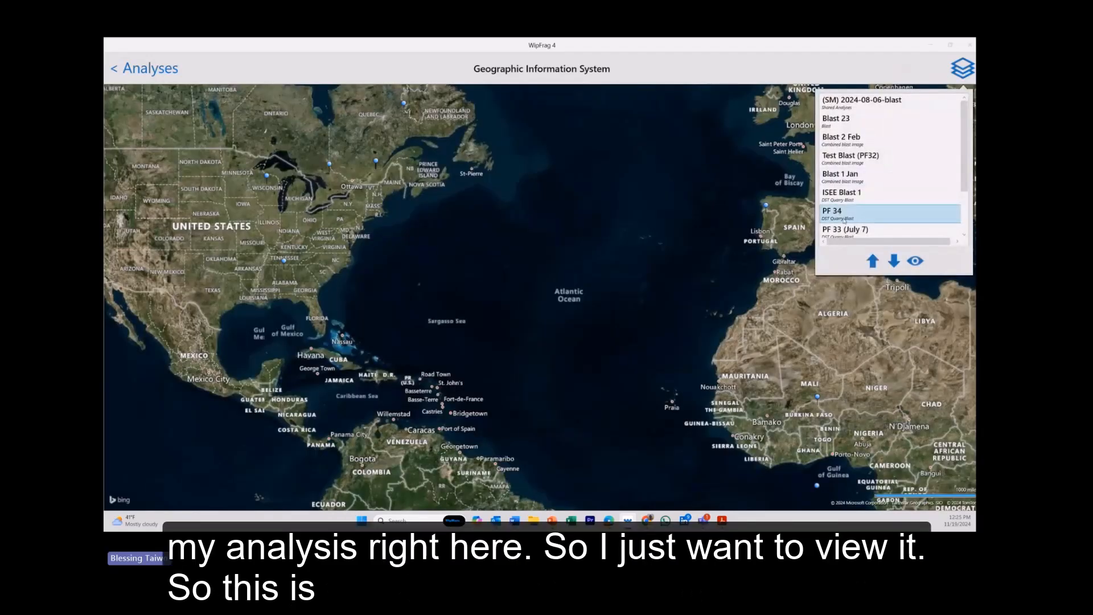
scroll(844, 219, "down", 2)
left_click(841, 211)
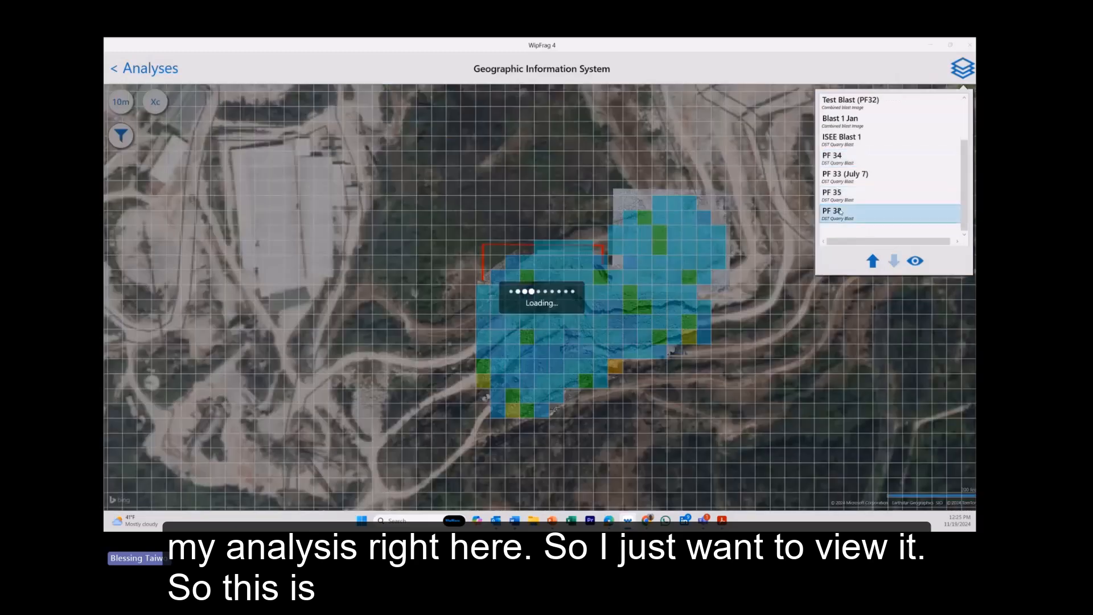
Colour the blast's map grid by D95 and inspect the cells across the site for poor fragmentation.
scroll(541, 297, "up", 2)
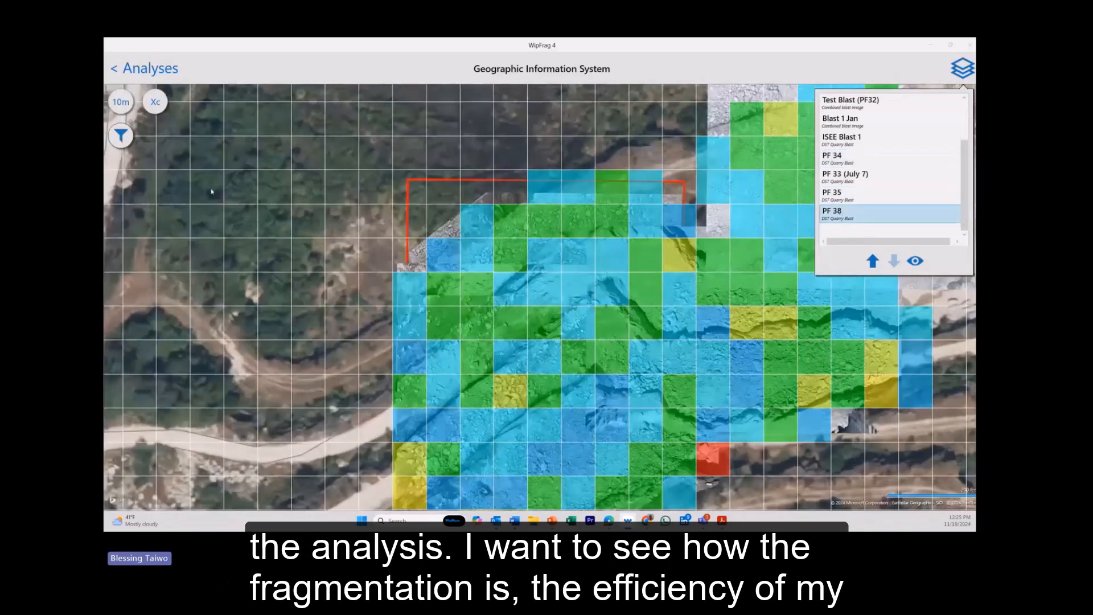
left_click(154, 104)
left_click(154, 105)
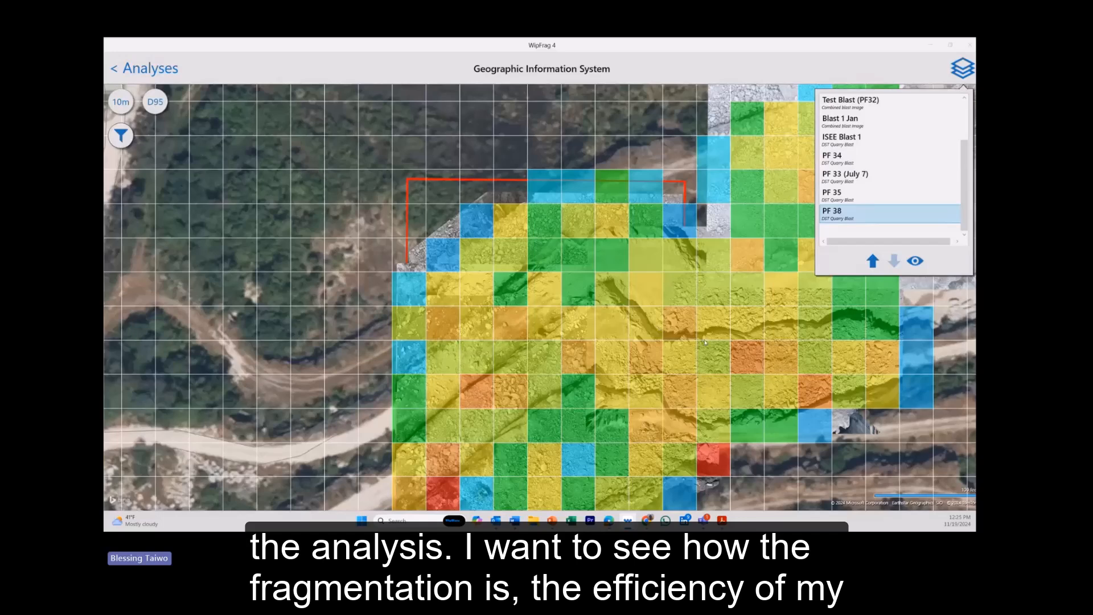
left_click_drag(705, 342, 552, 246)
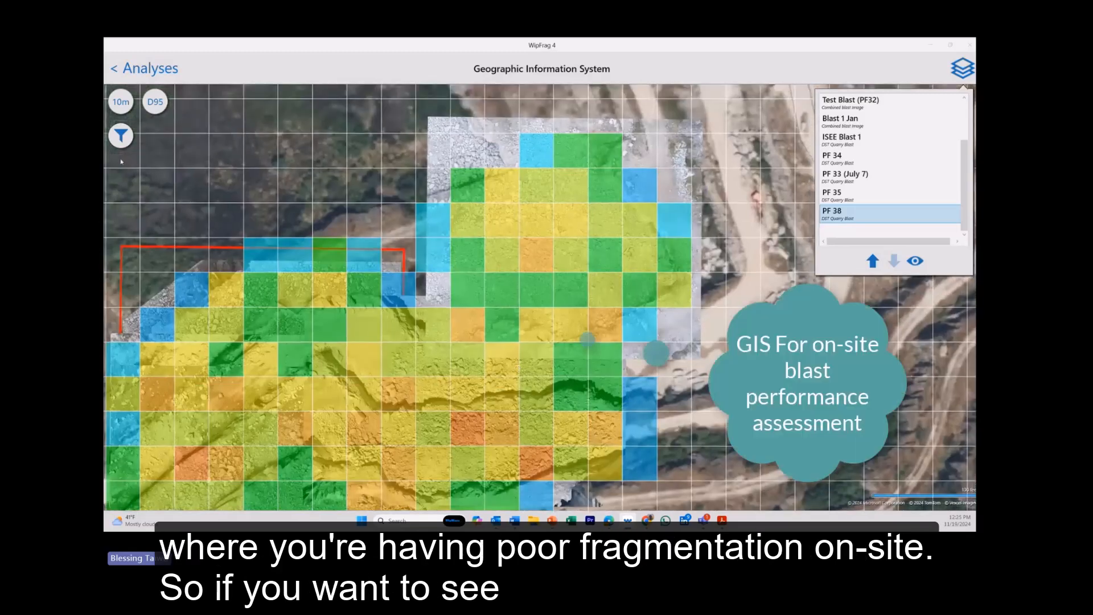
Show the map's list of DST Quarry Blast analyses and examine the combined blasts' grid cells around PF 38.
left_click(121, 137)
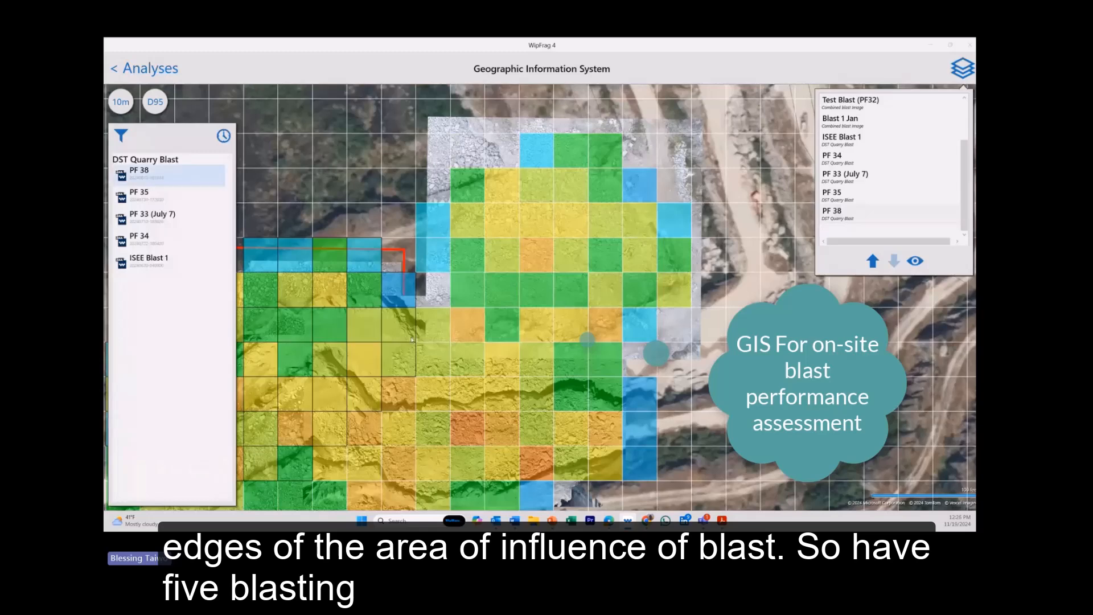
left_click_drag(406, 340, 598, 289)
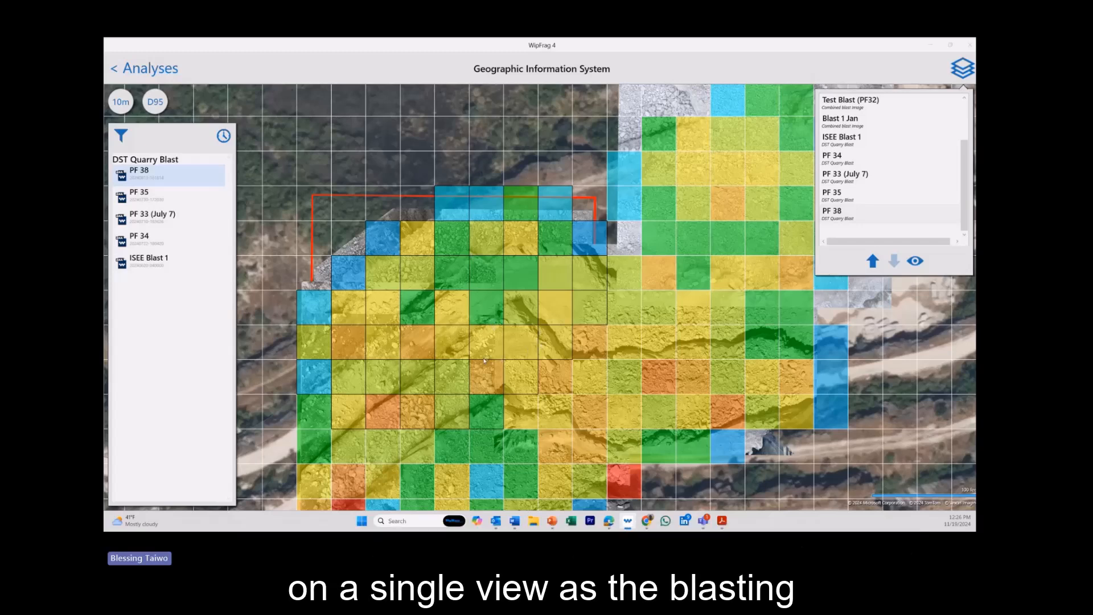
scroll(484, 361, "up", 3)
scroll(450, 347, "down", 3)
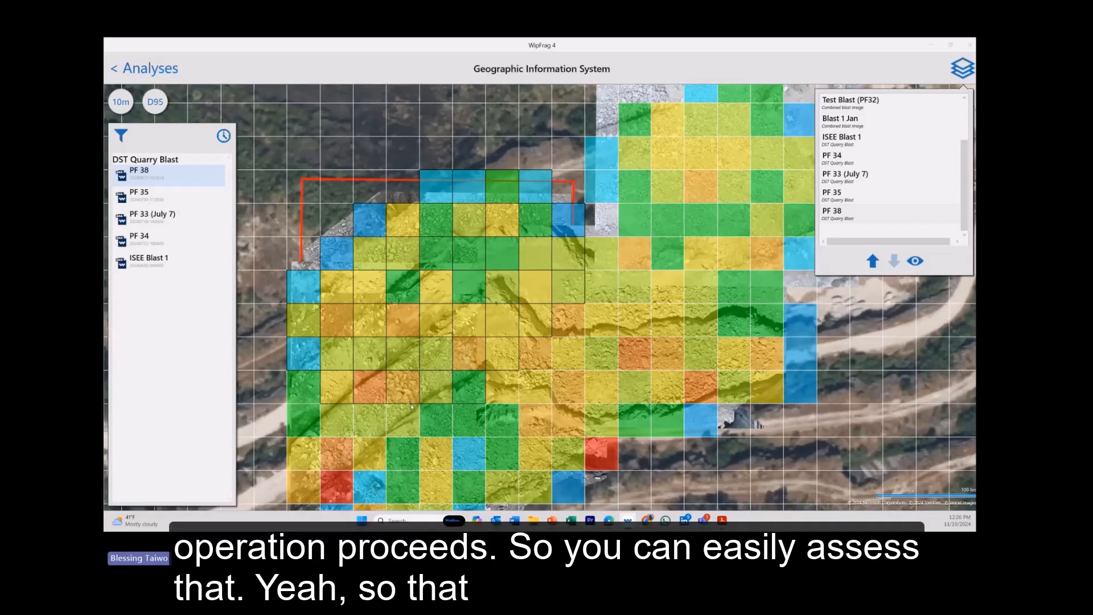
Leave the map and open the live view of DEMO SYSTEM from the list of connected systems.
left_click(116, 71)
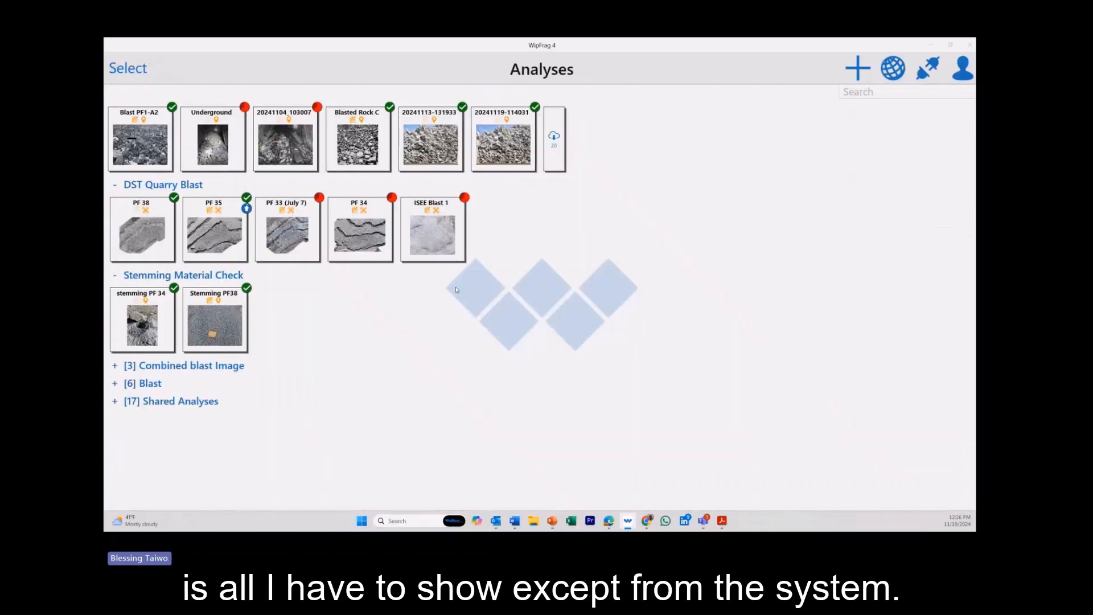
left_click(928, 71)
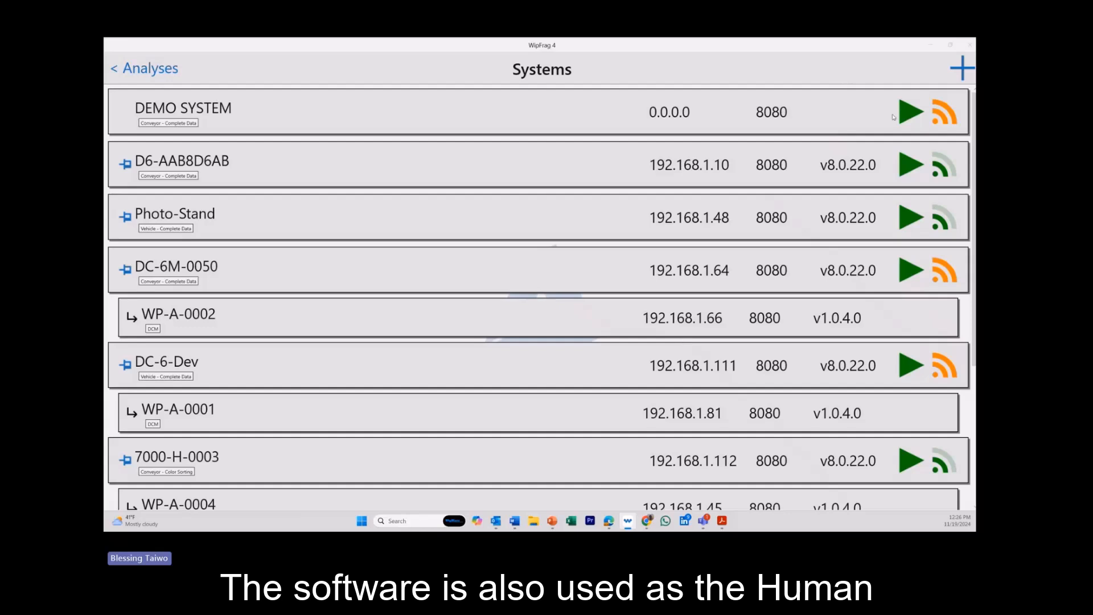
left_click(909, 113)
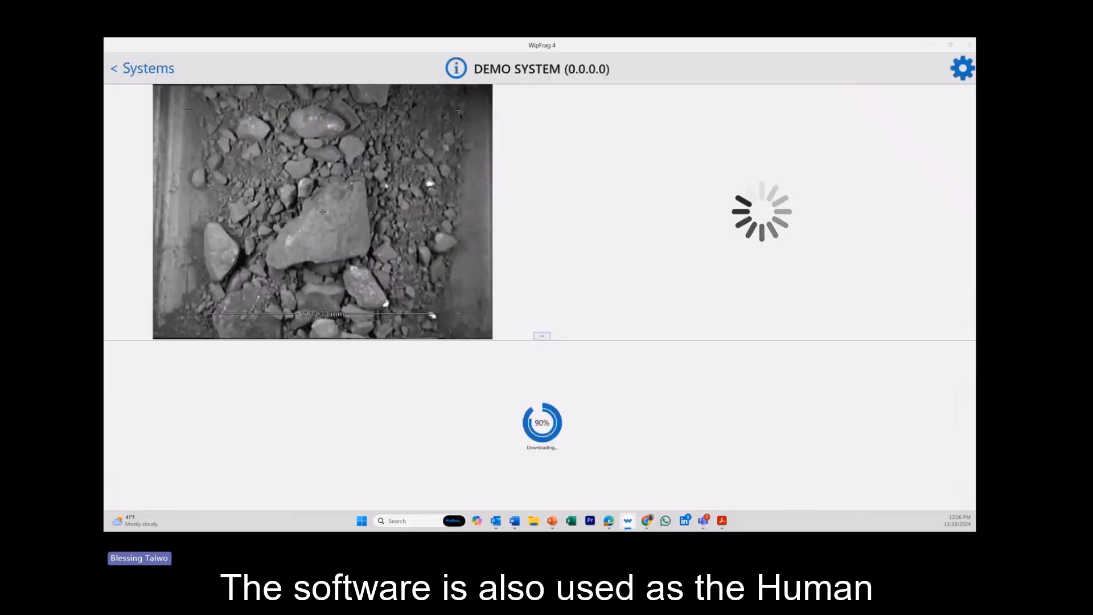